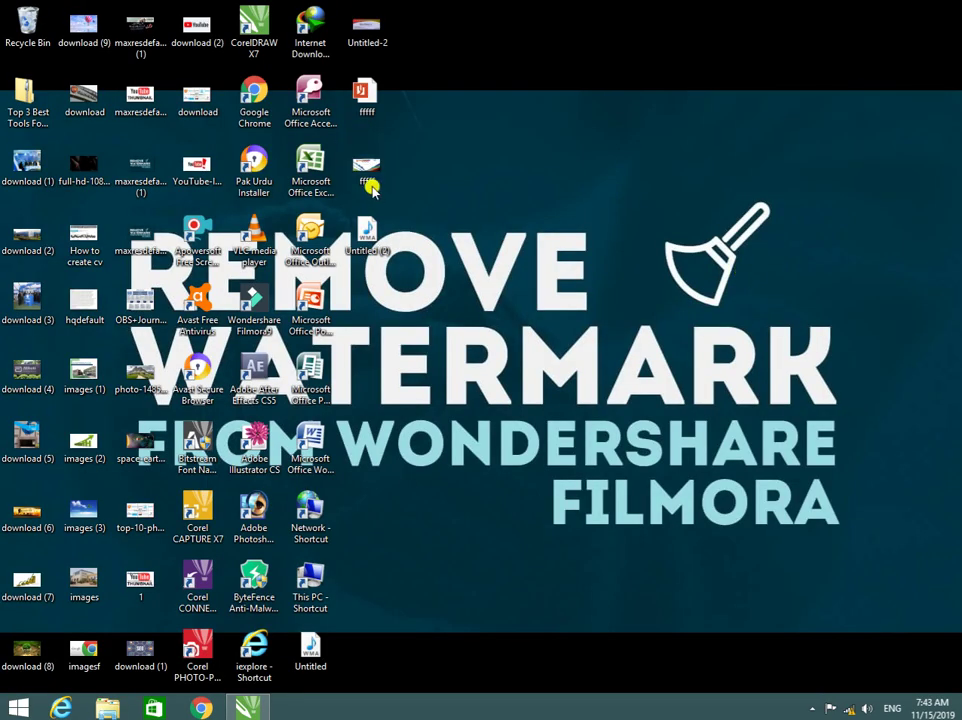
Step: View the sample designs Untitled-2 and fffff from the desktop, and switch to CorelDRAW
click(387, 36)
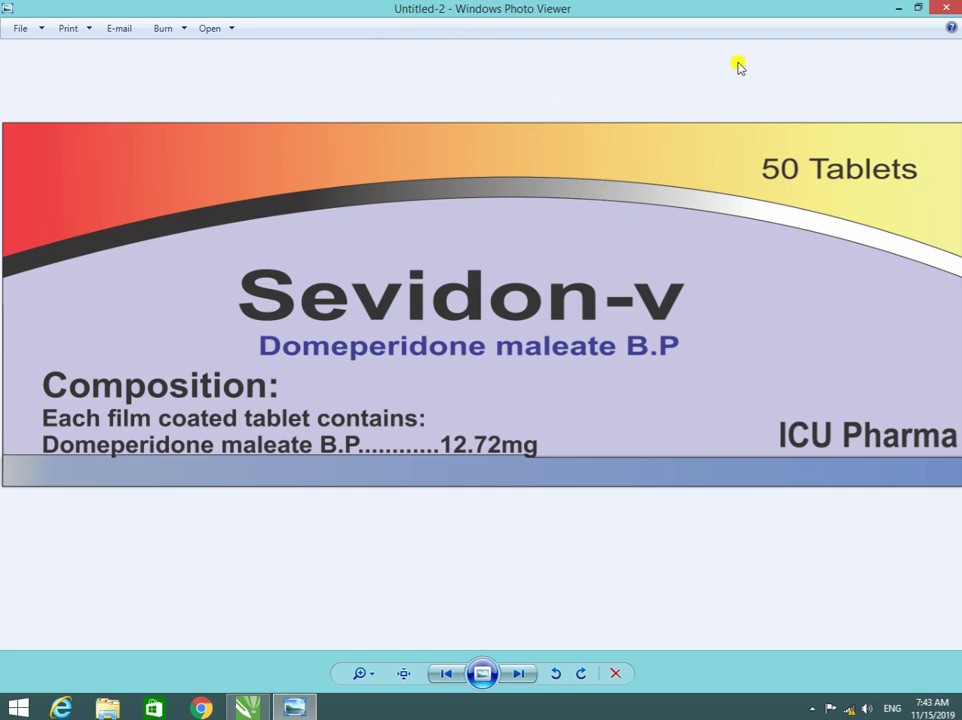
click(946, 7)
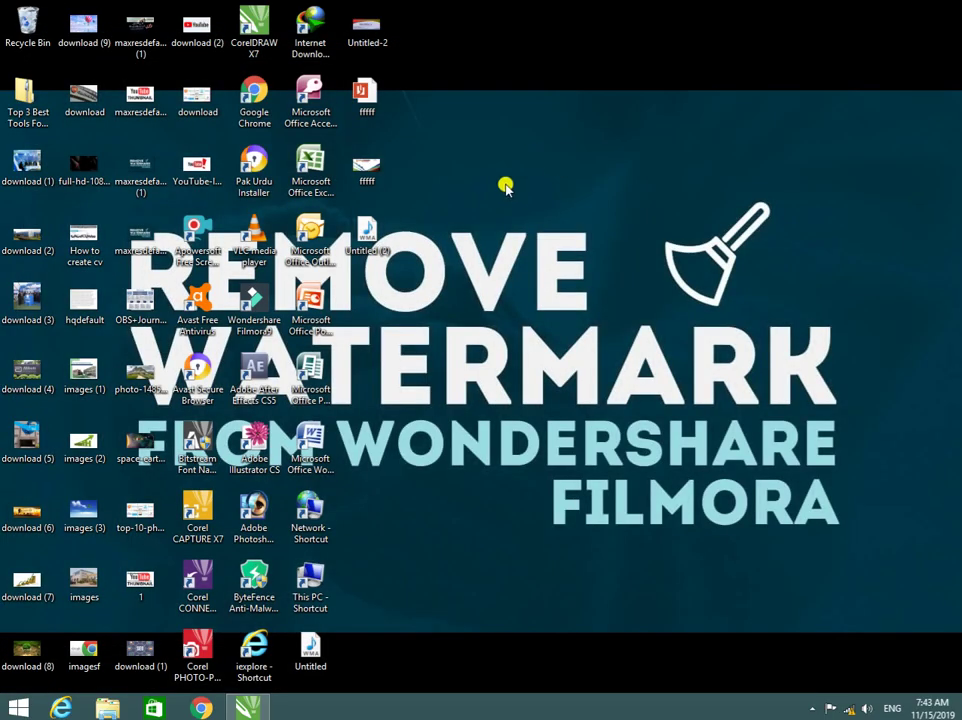
double_click(368, 170)
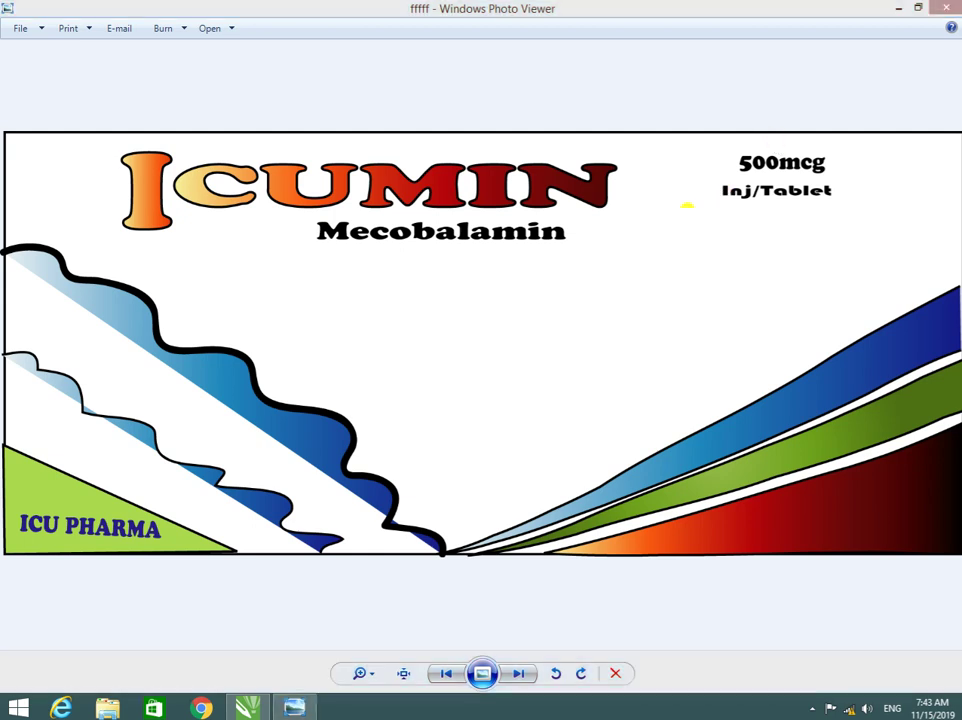
click(946, 8)
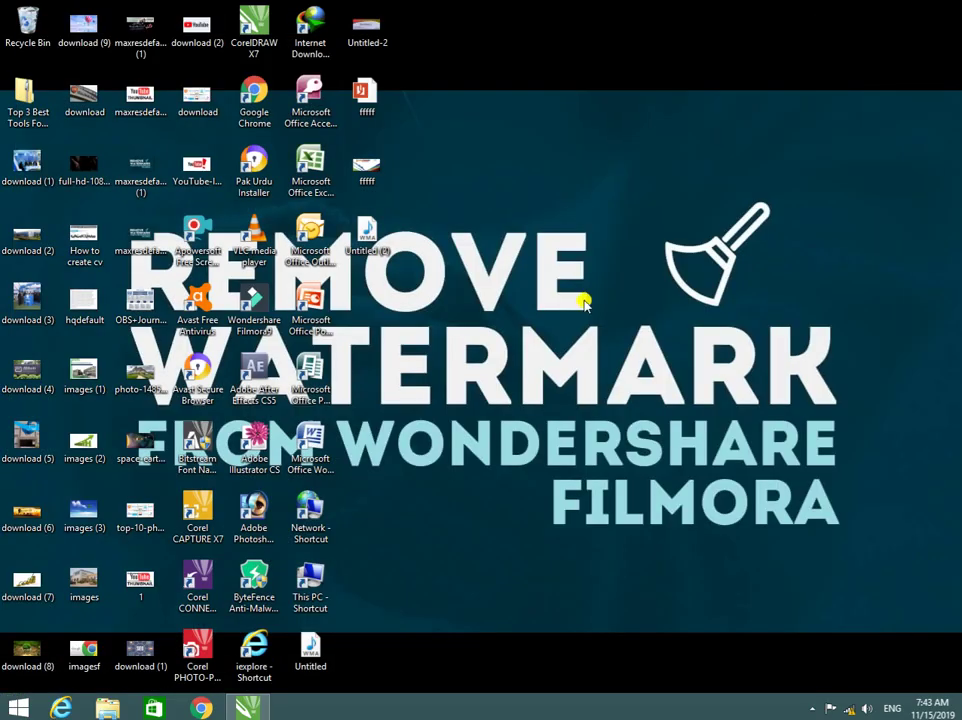
click(247, 708)
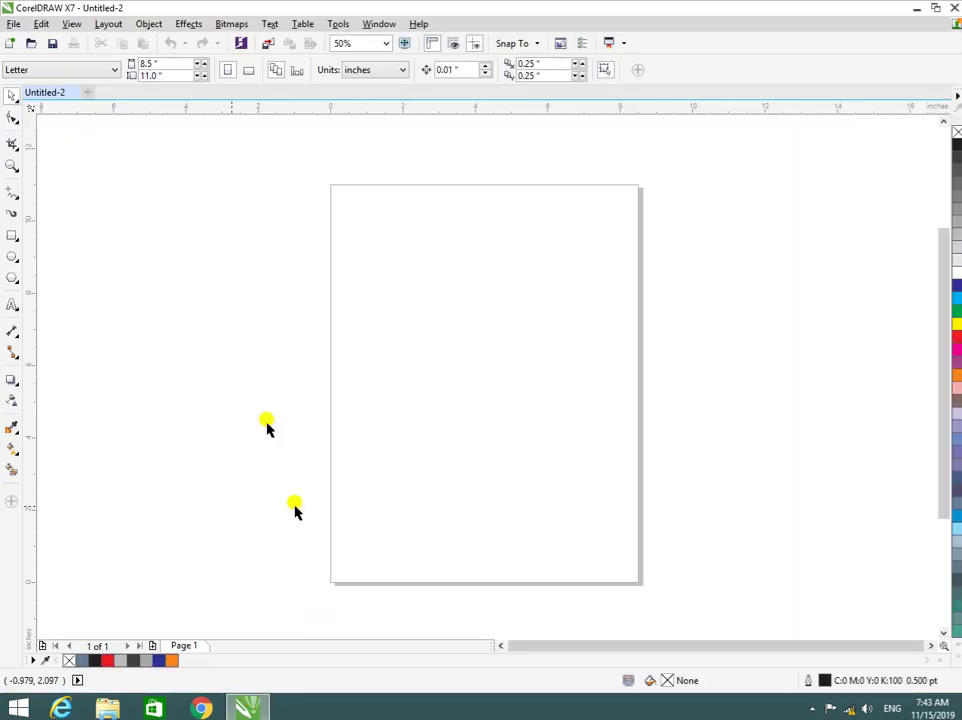
click(11, 234)
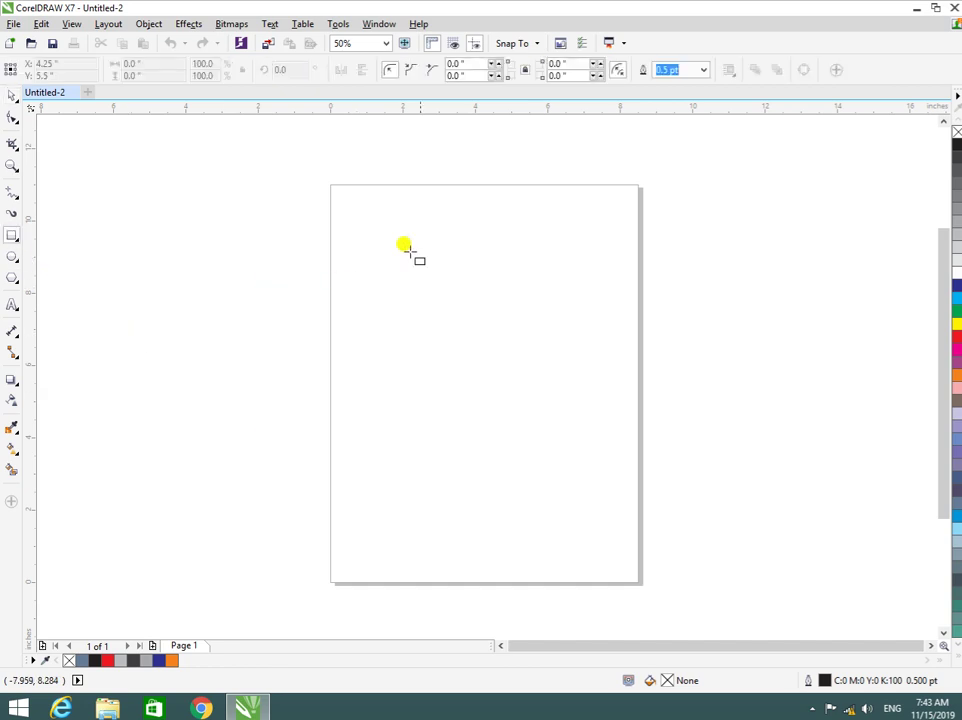
drag(357, 268, 620, 580)
scroll(565, 462, up, 2)
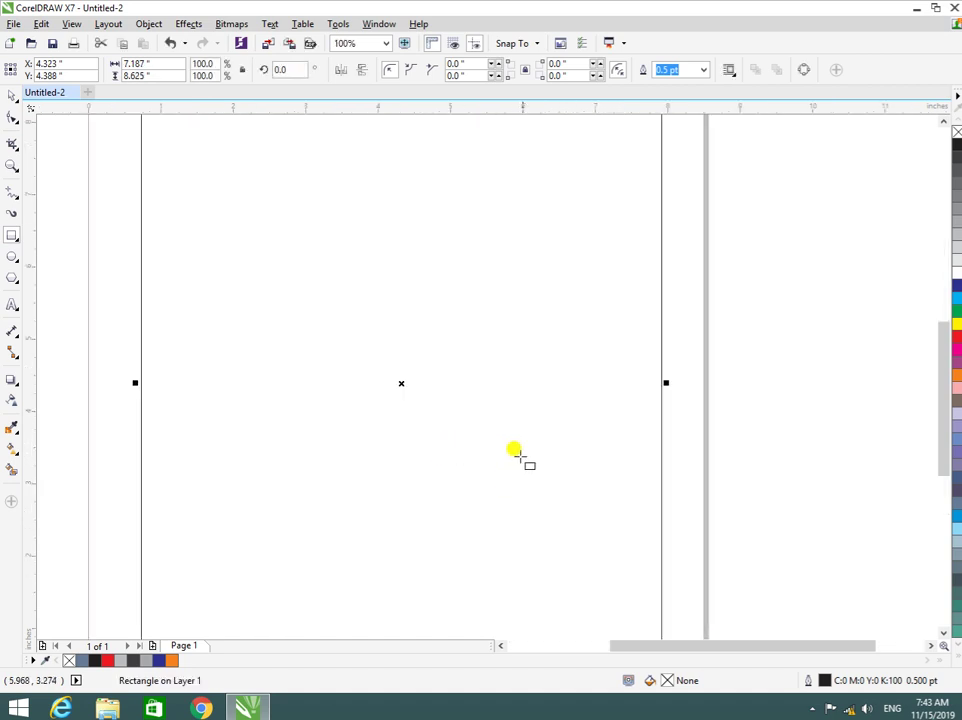
click(487, 443)
key(Delete)
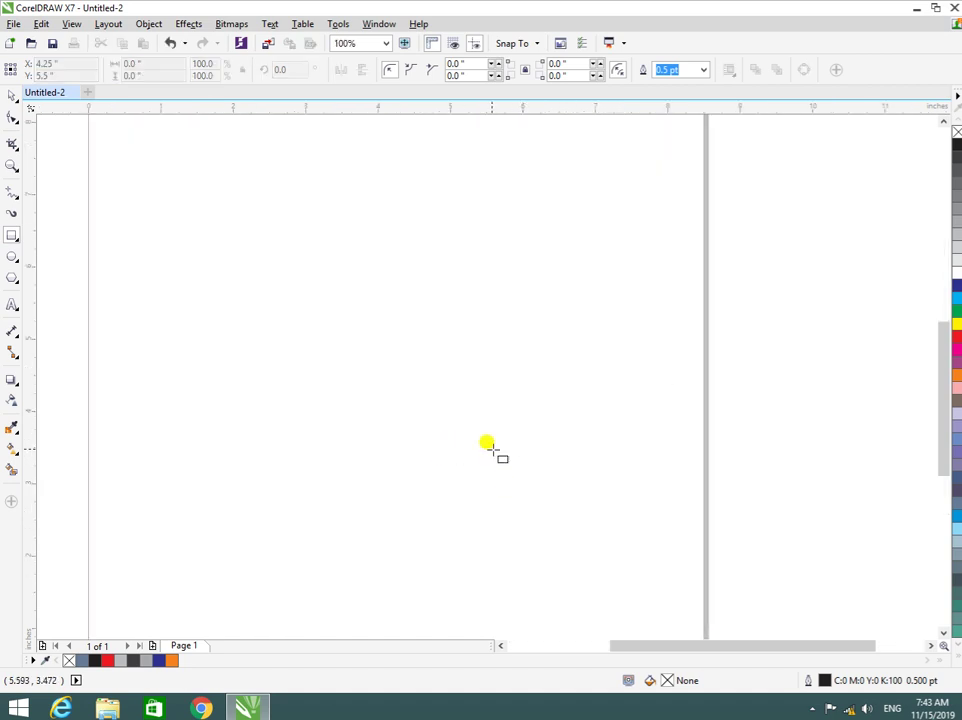
Step: Create a new Letter-size landscape document, 11 by 8.5 inches, in CMYK at 300 dpi
click(8, 43)
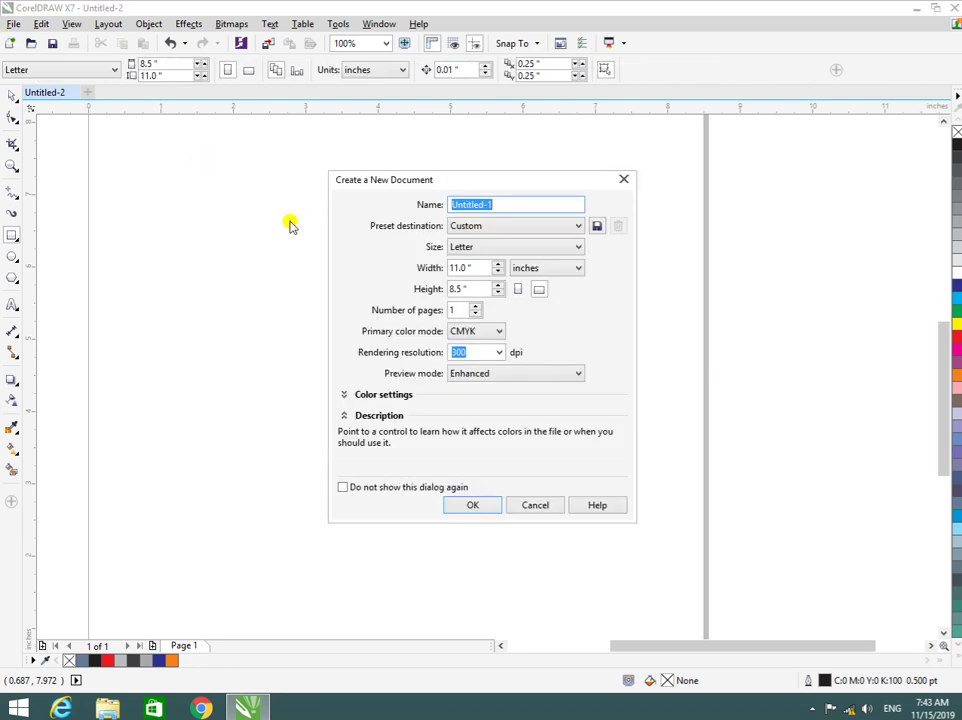
click(516, 289)
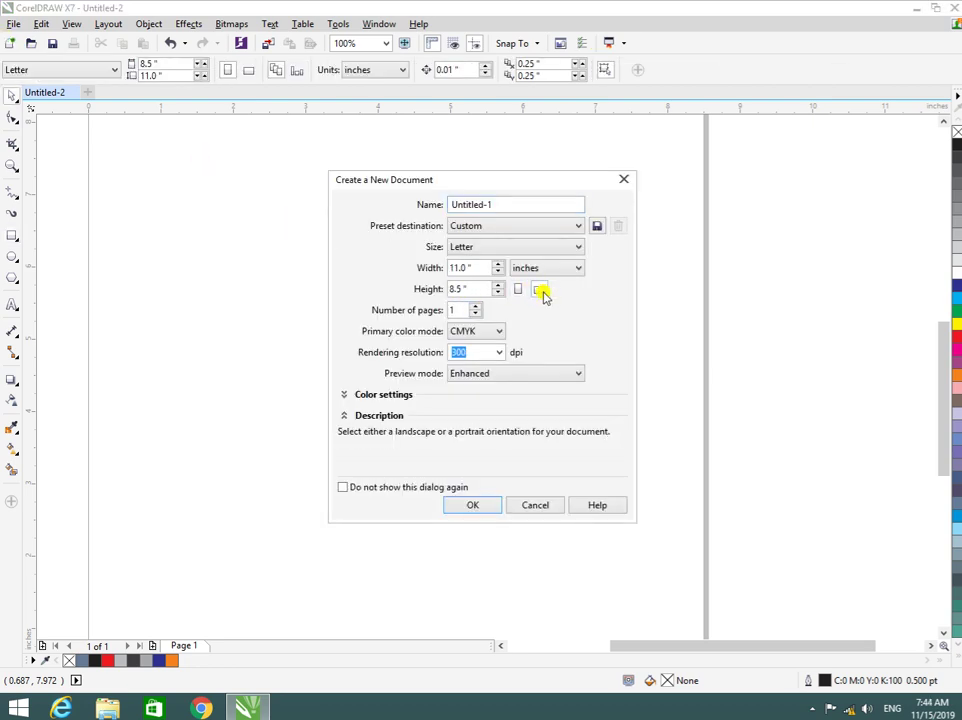
click(490, 506)
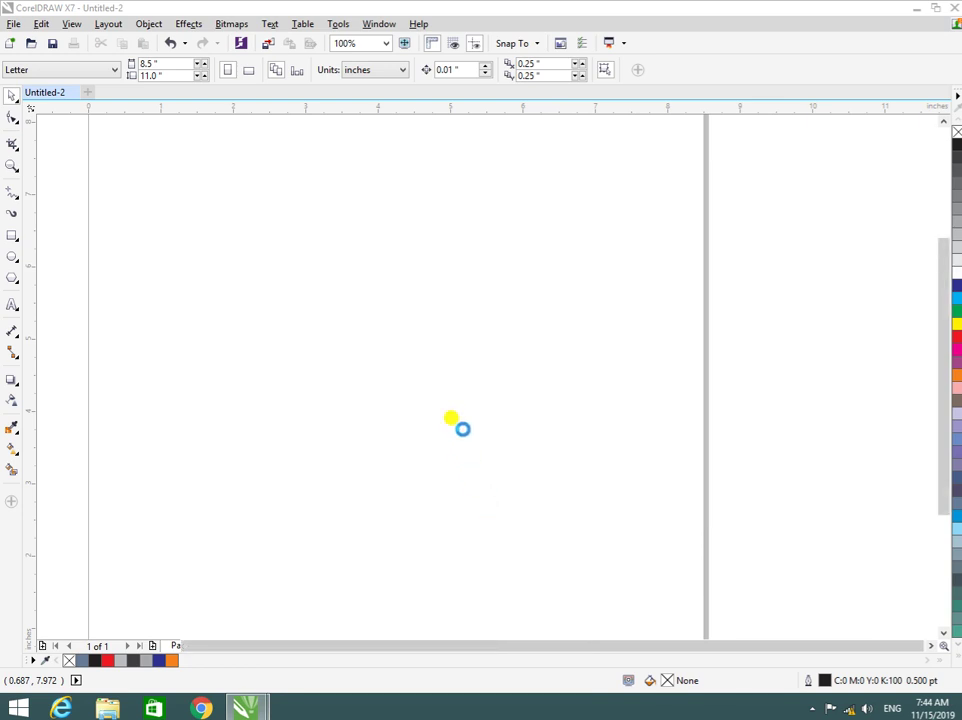
Step: Draw a tall rectangle about 6.25 inches wide and 7.81 inches high on the page
click(17, 234)
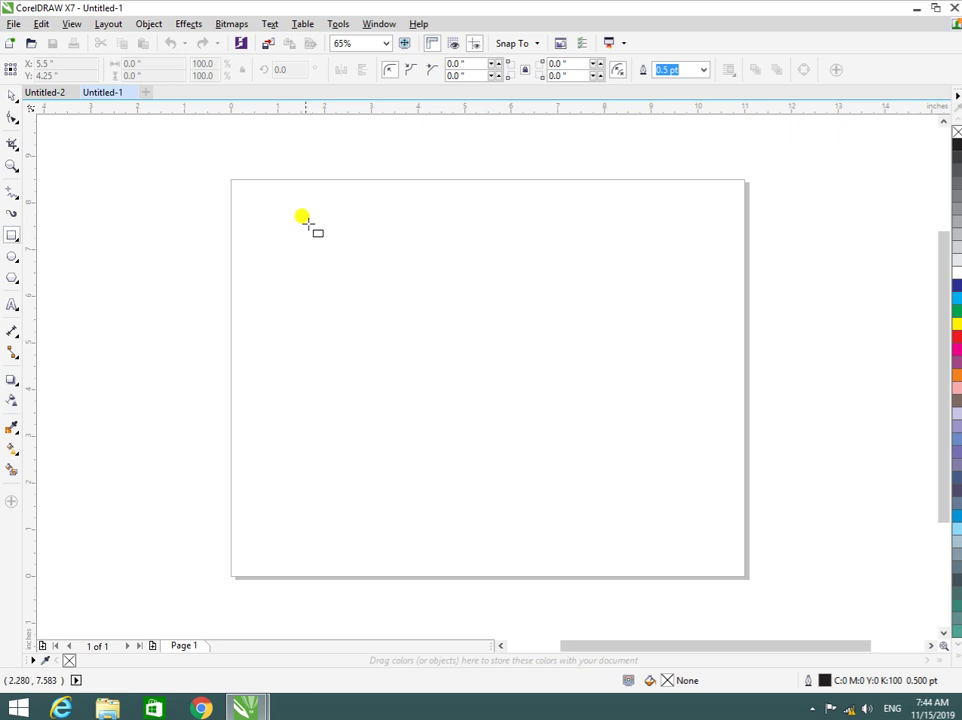
mouse_move(301, 227)
mouse_down()
mouse_move(588, 265)
mouse_move(612, 498)
mouse_move(594, 568)
mouse_move(593, 560)
mouse_up()
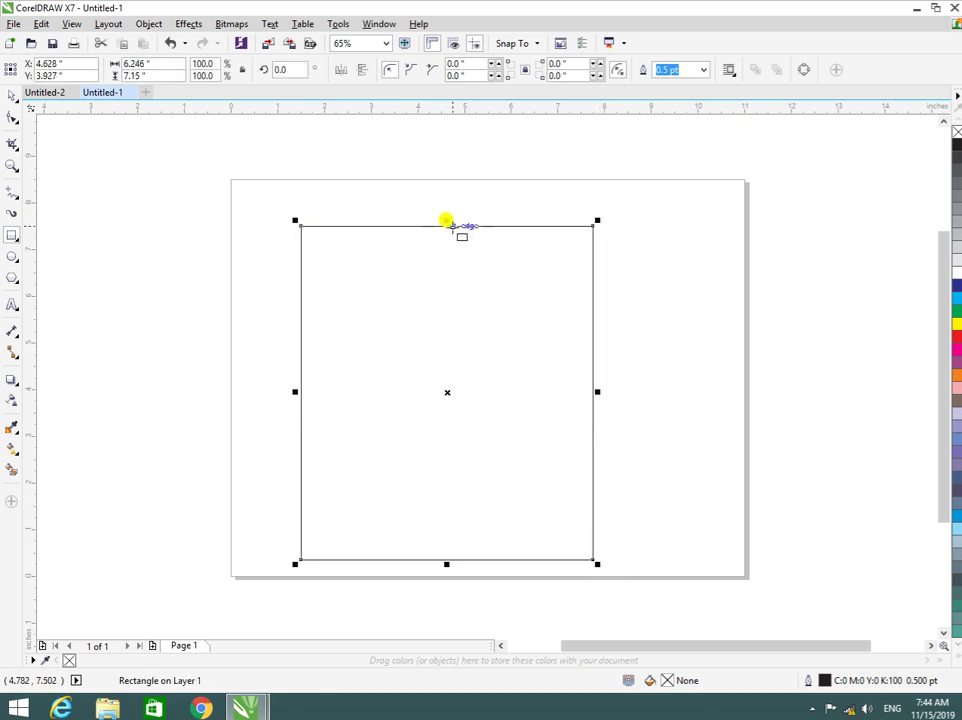
drag(447, 222, 447, 195)
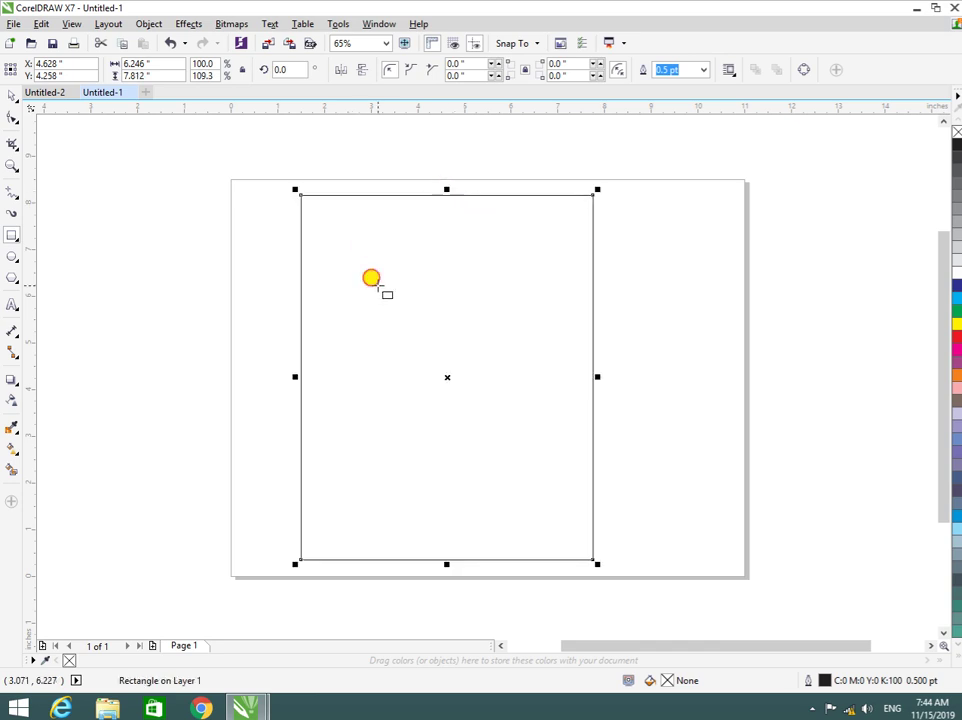
key(Escape)
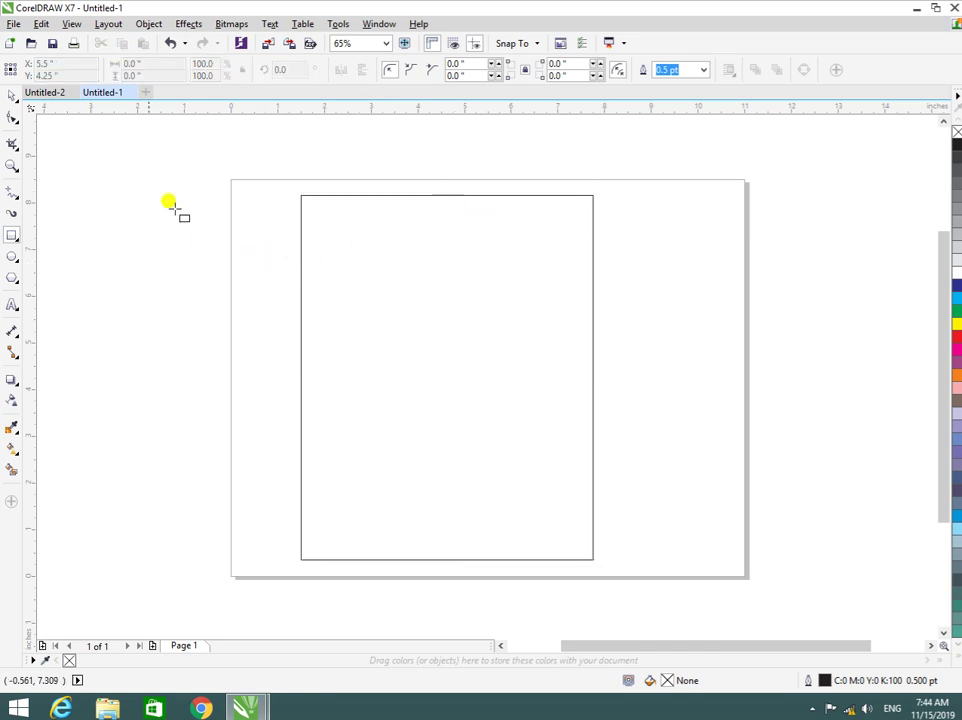
Step: Draw a slanted Pen line about 2.52 by 0.69 inches across the rectangle's upper-right corner
click(19, 202)
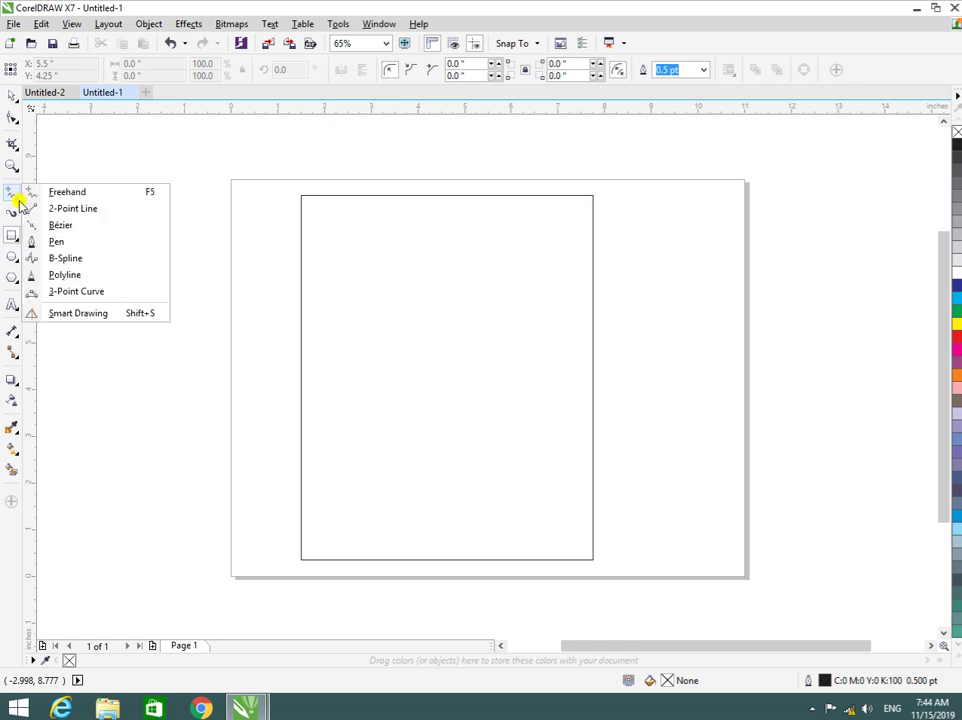
click(50, 241)
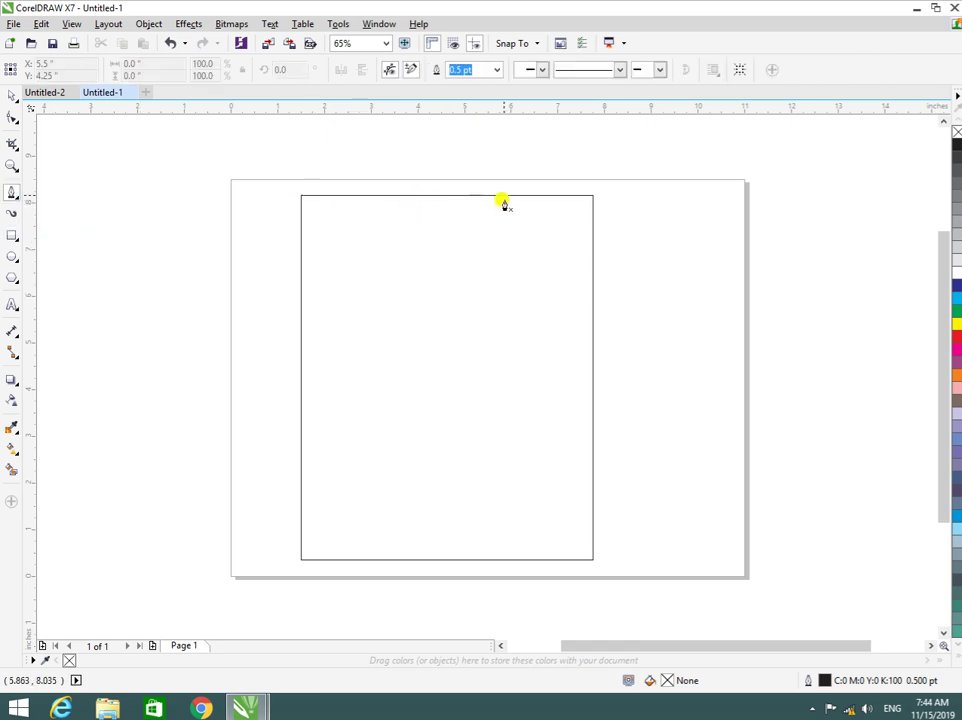
click(475, 196)
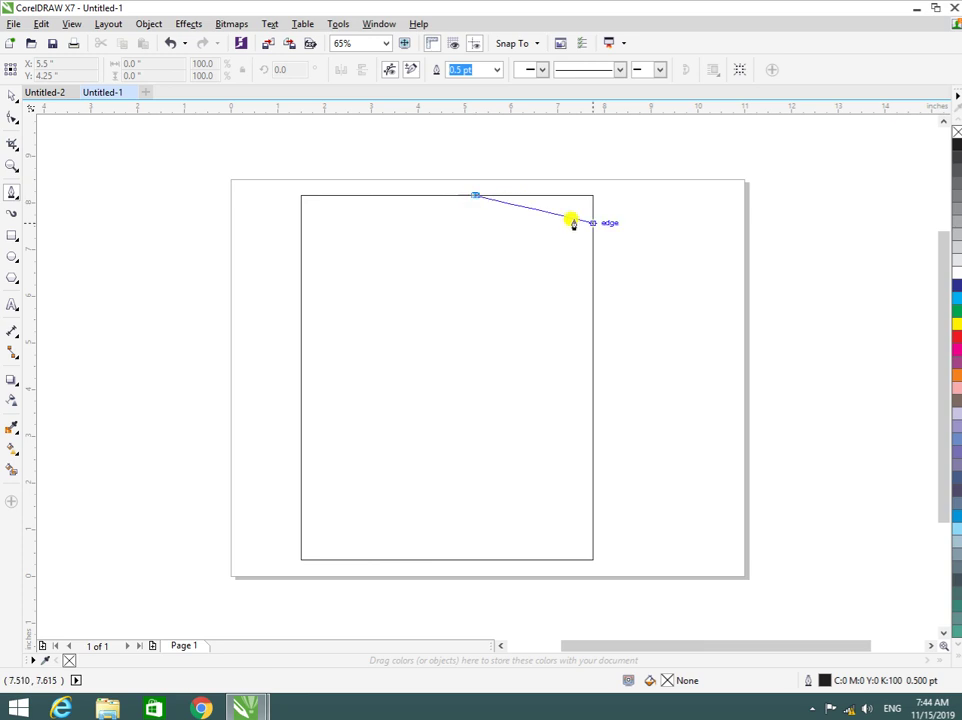
click(592, 229)
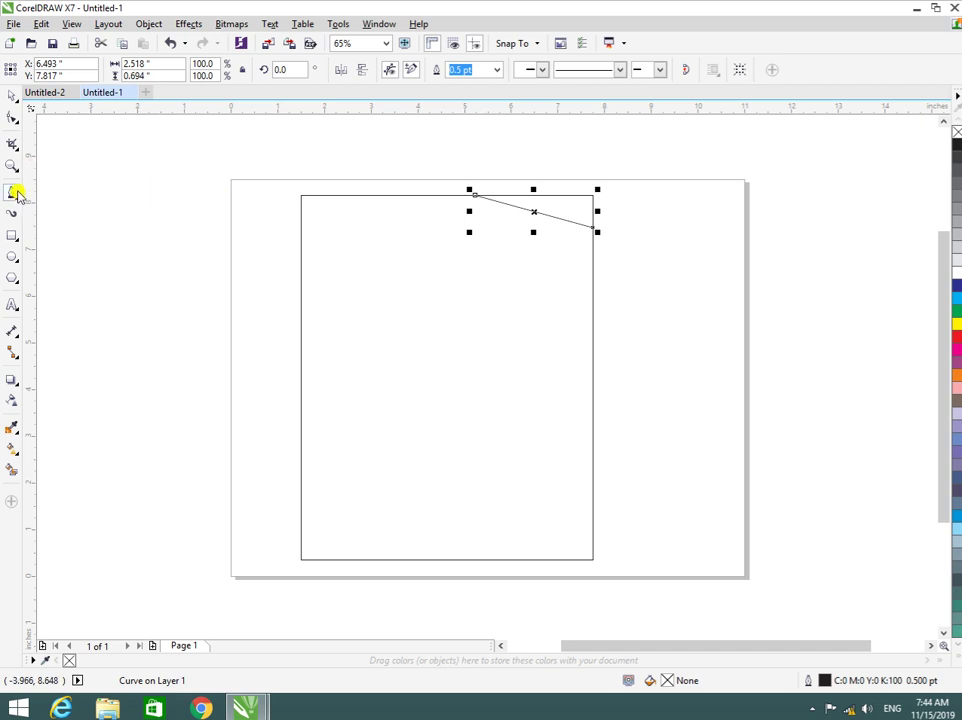
Step: Try to bend the slanted line by adding a middle node and pulling it toward the rectangle's corner, and delete that node
click(11, 118)
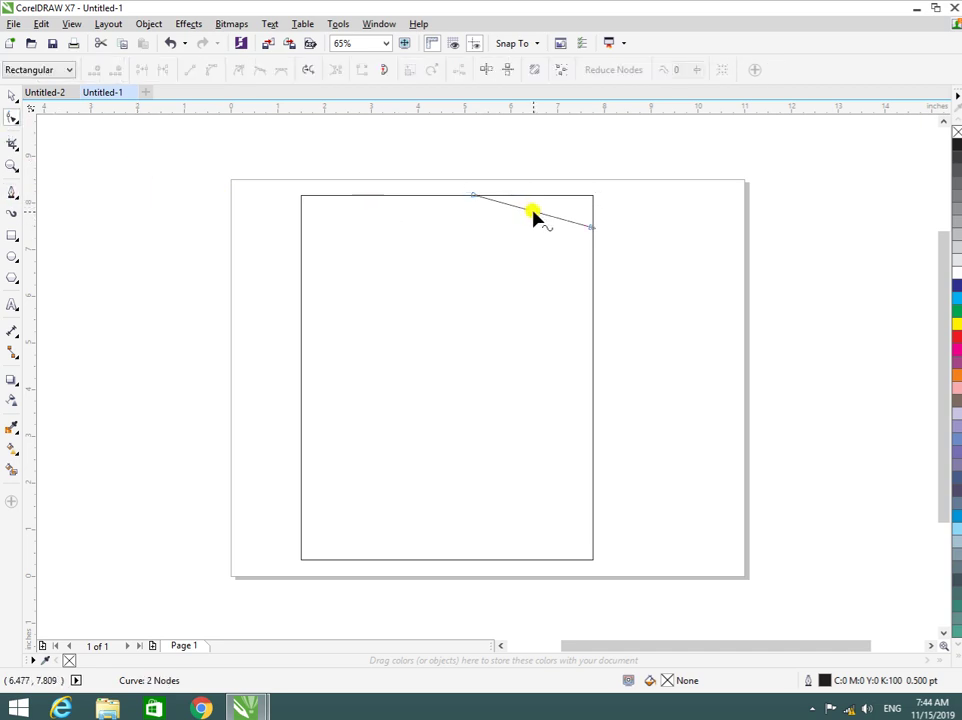
mouse_move(533, 215)
mouse_down()
mouse_move(549, 210)
mouse_move(537, 218)
mouse_up()
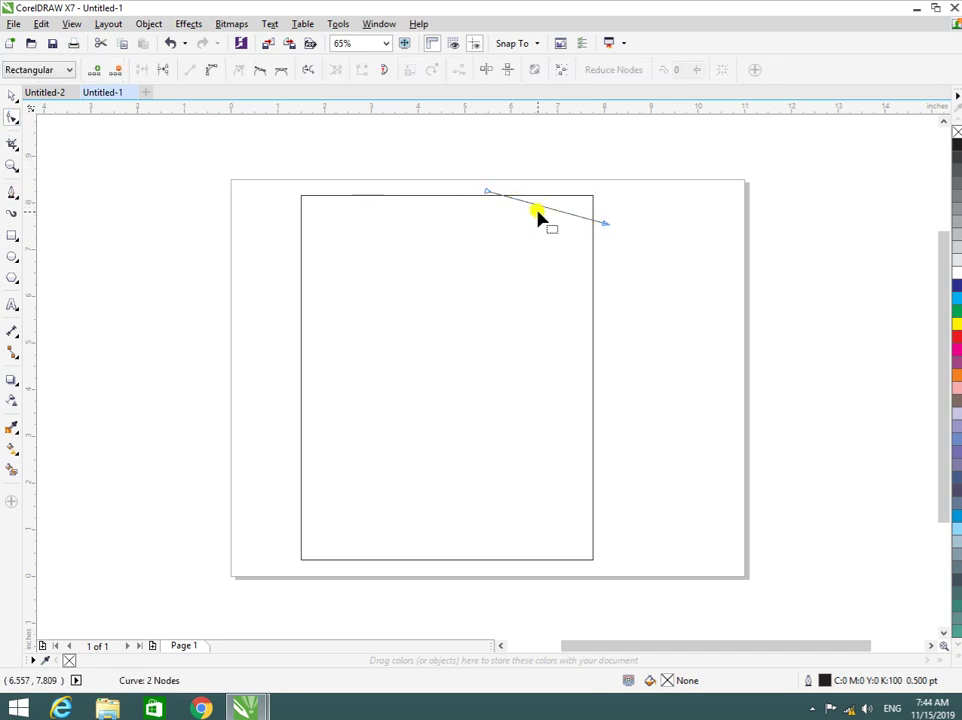
double_click(550, 208)
double_click(554, 207)
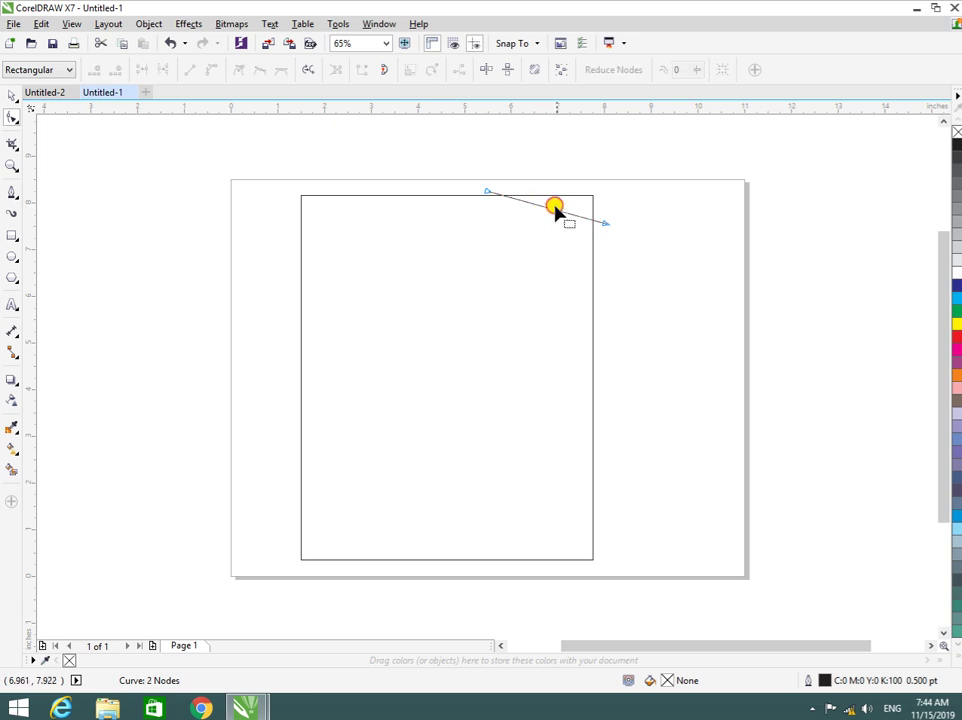
double_click(552, 211)
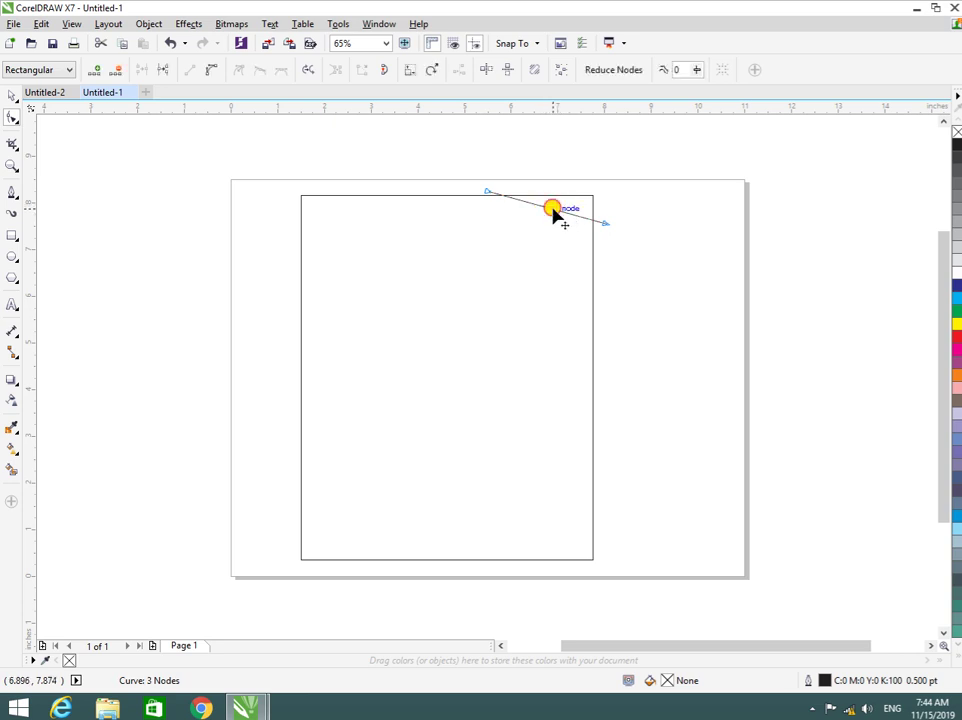
drag(553, 211, 575, 202)
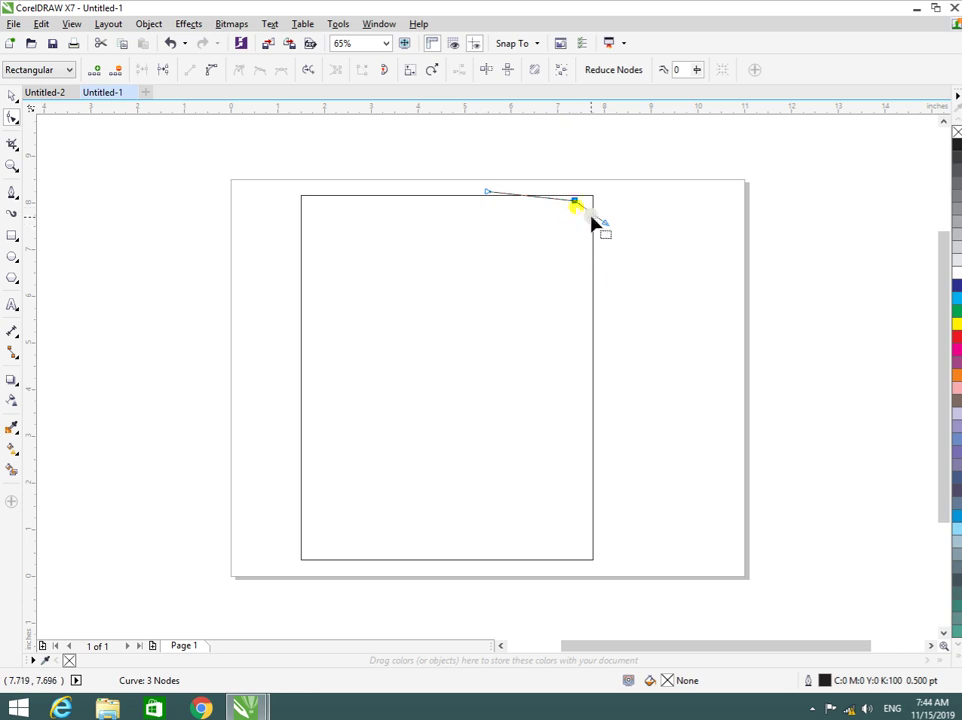
key(Delete)
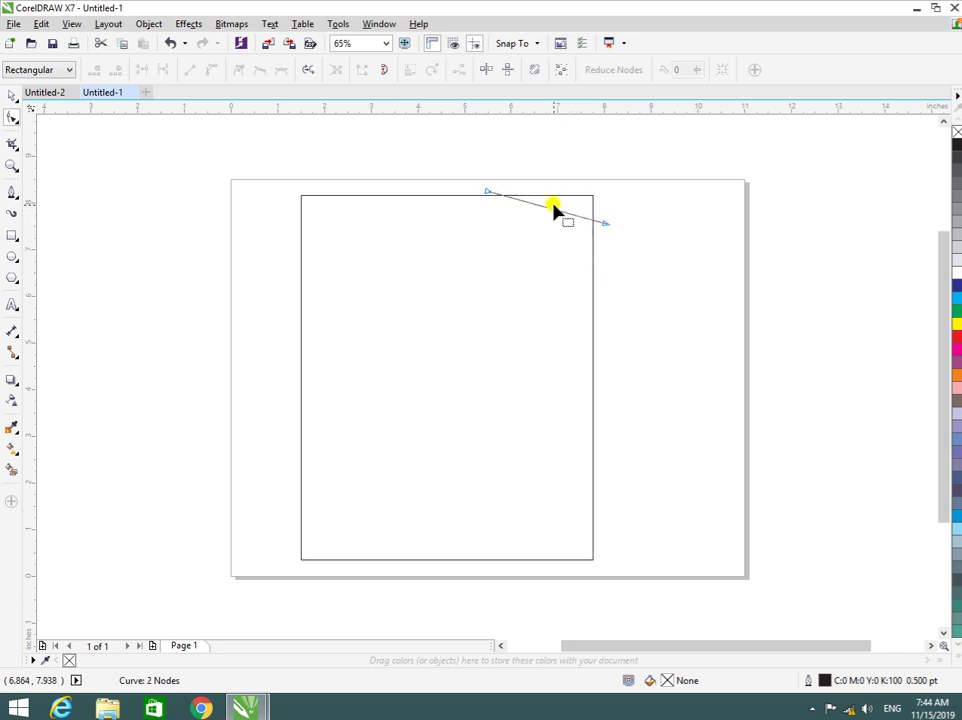
Step: Refit the slanted line between the rectangle's top and right edges, and delete it
click(12, 96)
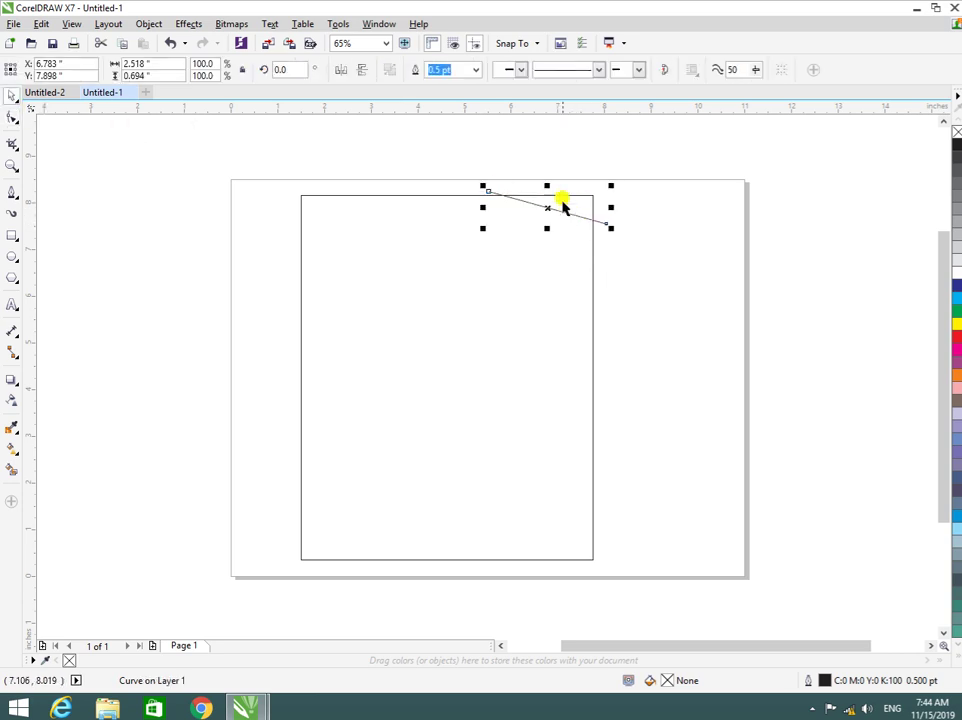
drag(563, 205, 527, 212)
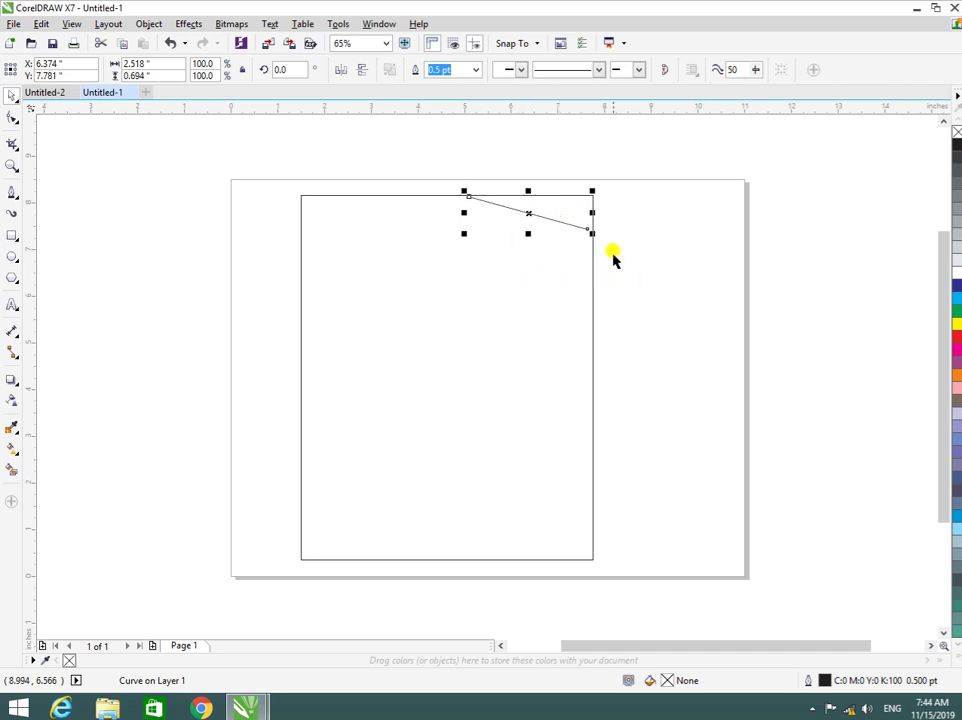
drag(590, 229, 597, 236)
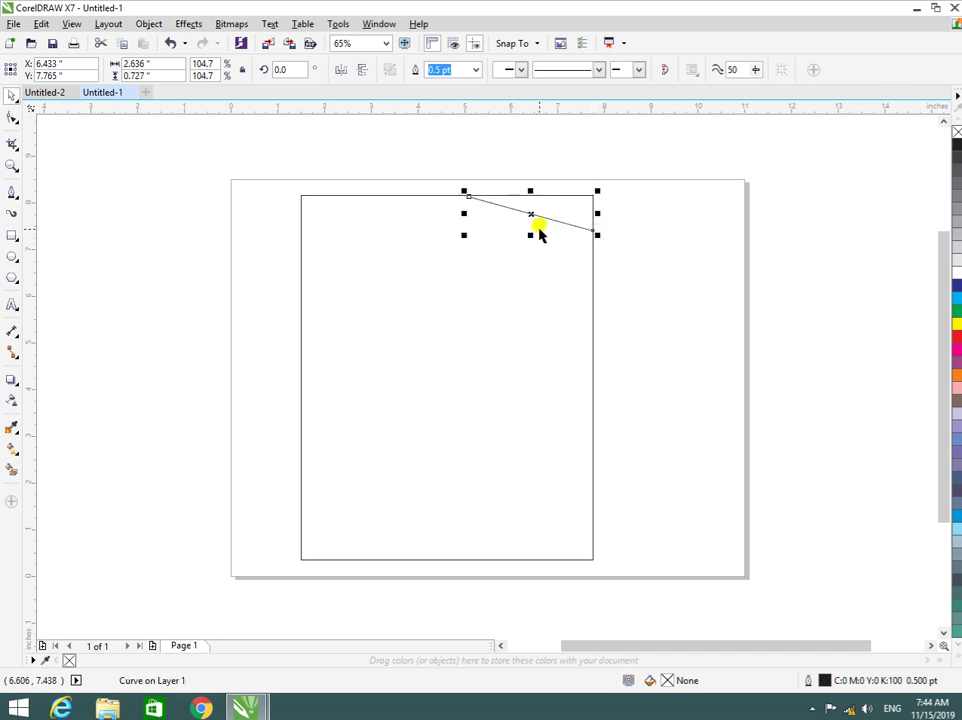
key(Delete)
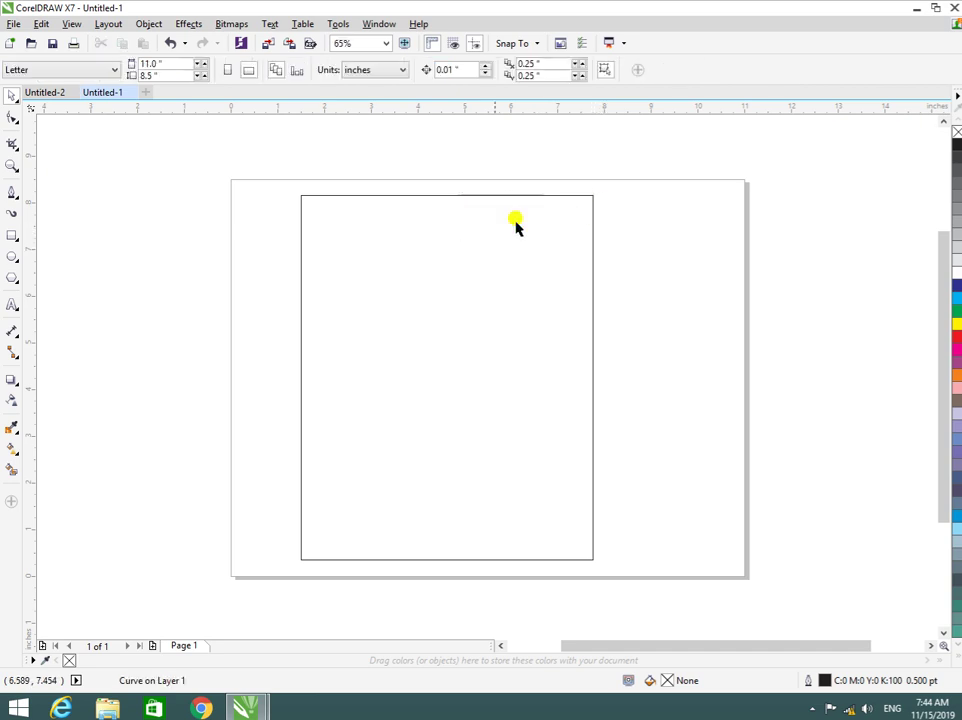
Step: Draw a steeper Pen line about 2.28 by 1.71 inches across the rectangle's upper-right corner and add a node at its middle
click(12, 188)
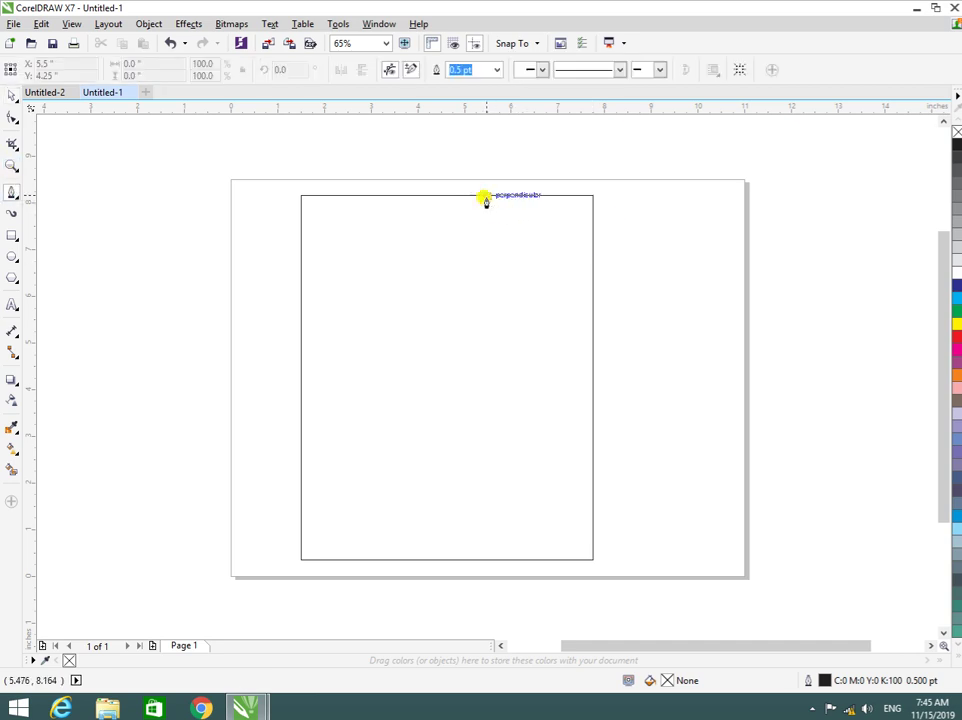
drag(485, 197, 596, 279)
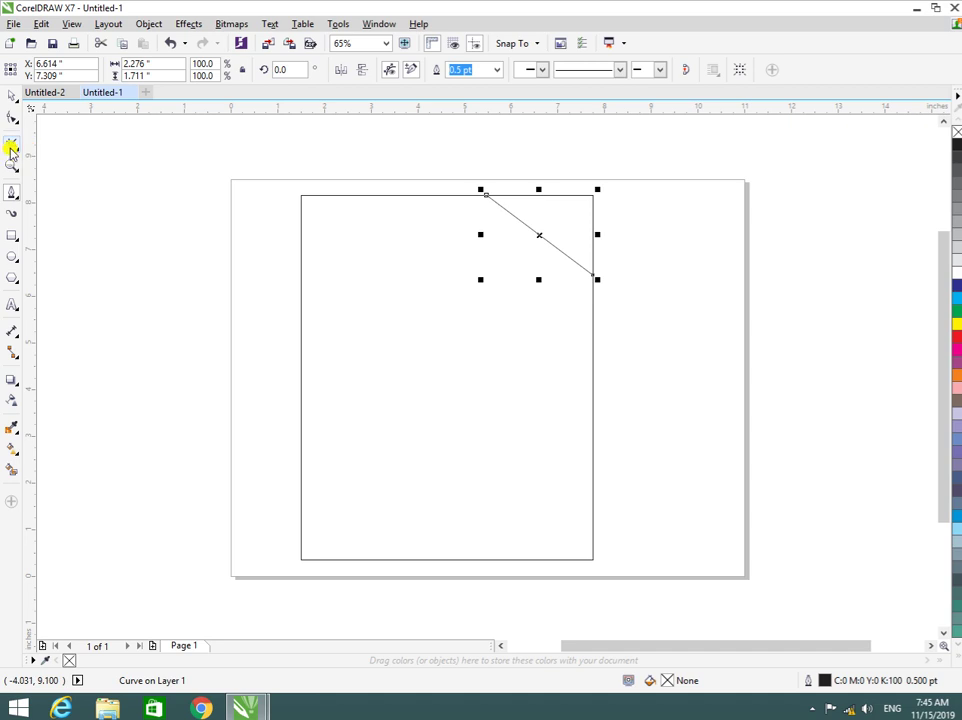
click(11, 118)
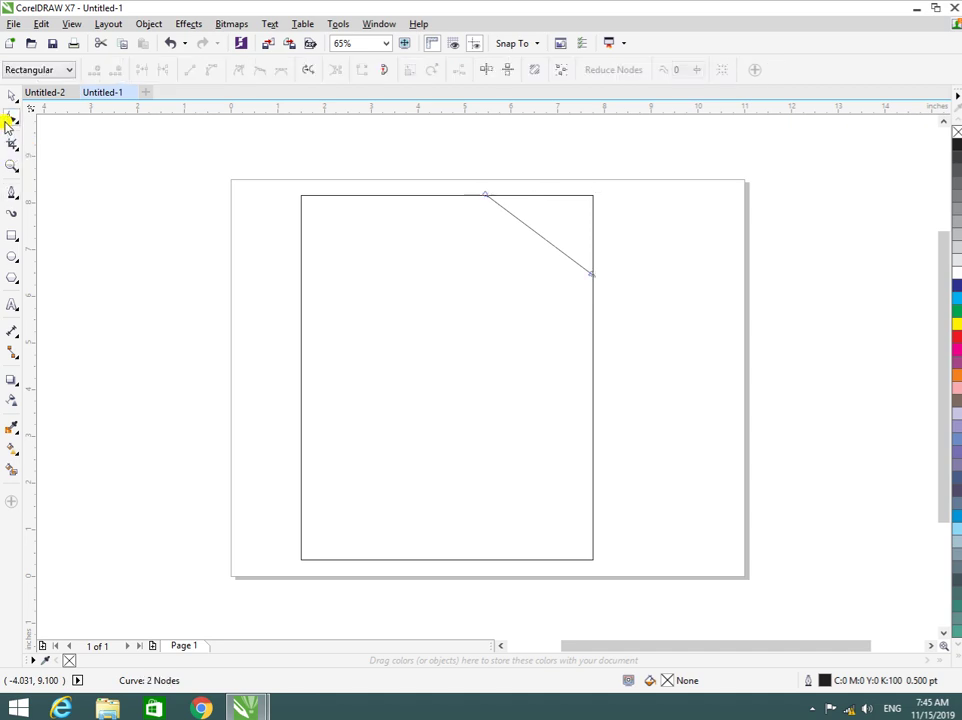
double_click(543, 240)
Step: Try to bend the corner line by moving its middle node toward the rectangle's corner, and undo the node moves
drag(543, 238, 565, 232)
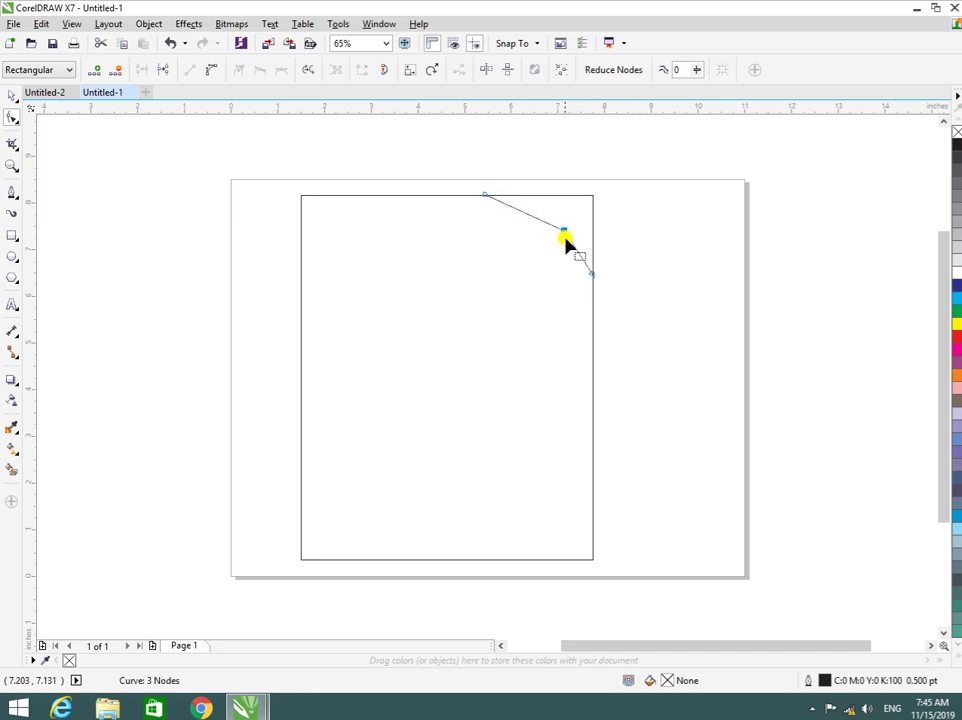
double_click(546, 224)
click(566, 232)
click(566, 235)
drag(563, 243, 535, 236)
key(ctrl+z)
key(ctrl+z)
key(ctrl+z)
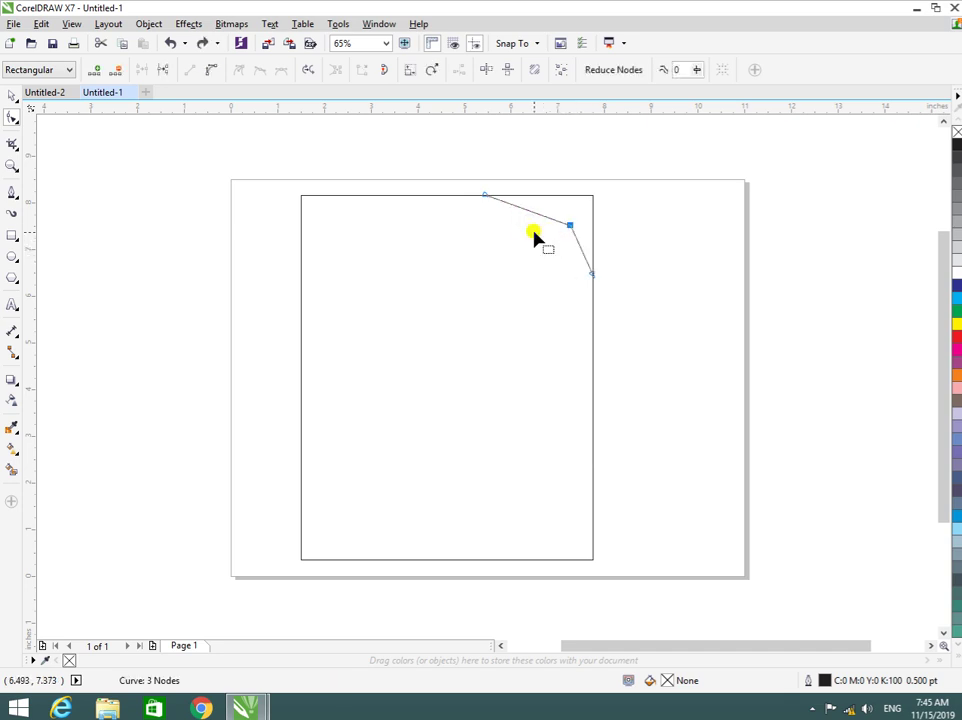
Step: Try again to bend the slanted line across the rectangle's upper-right corner by pulling its middle, and remove the line
click(16, 200)
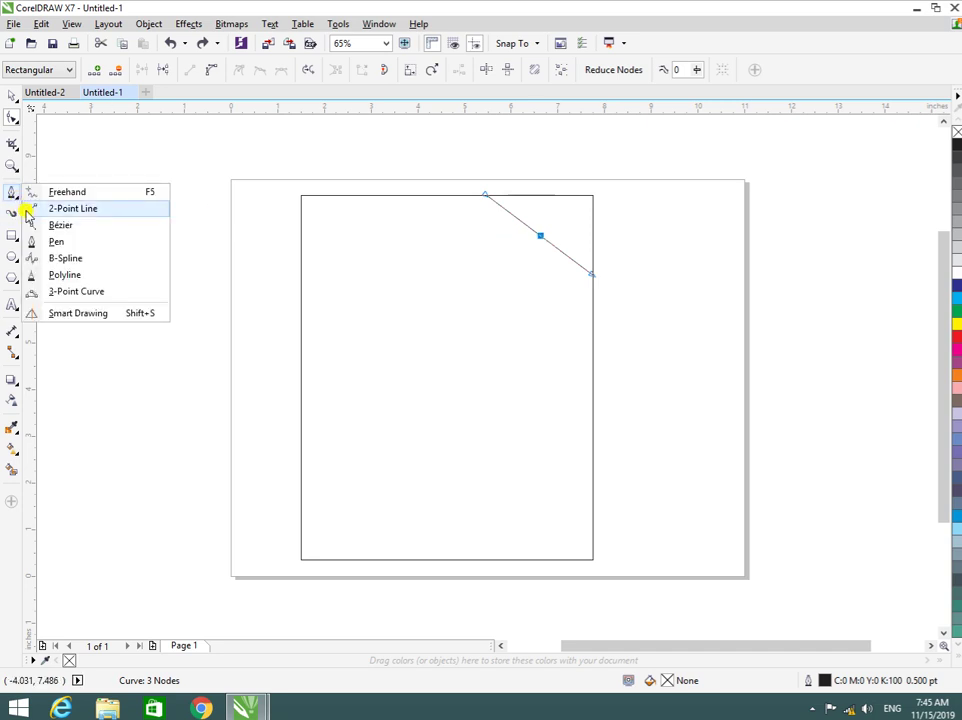
click(64, 291)
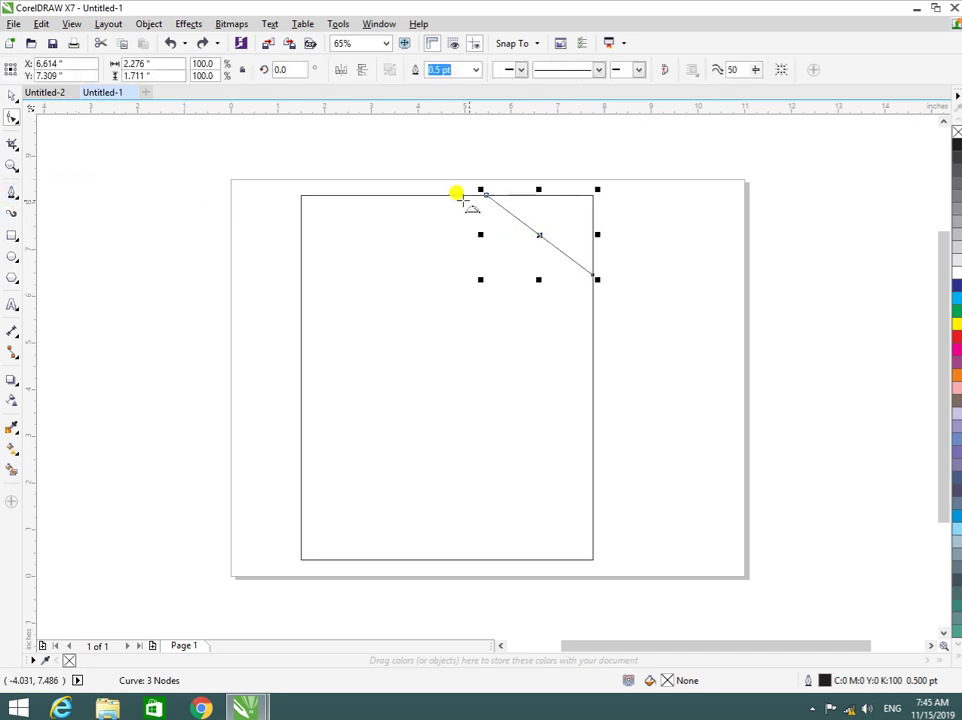
key(F10)
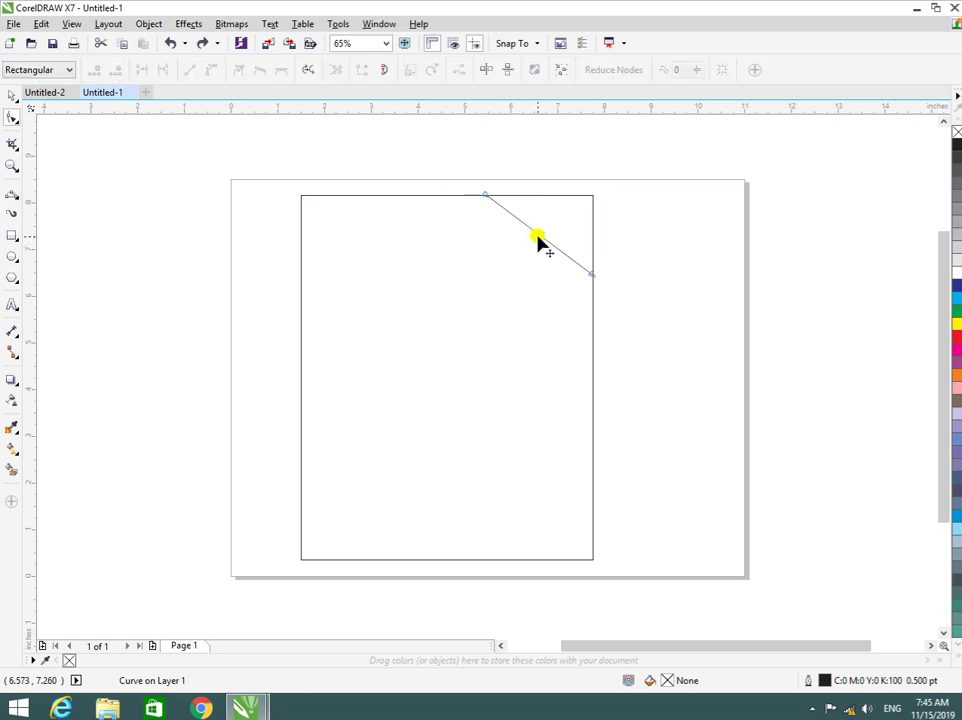
drag(540, 239, 564, 243)
key(Delete)
key(ctrl+z)
key(ctrl+z)
key(ctrl+z)
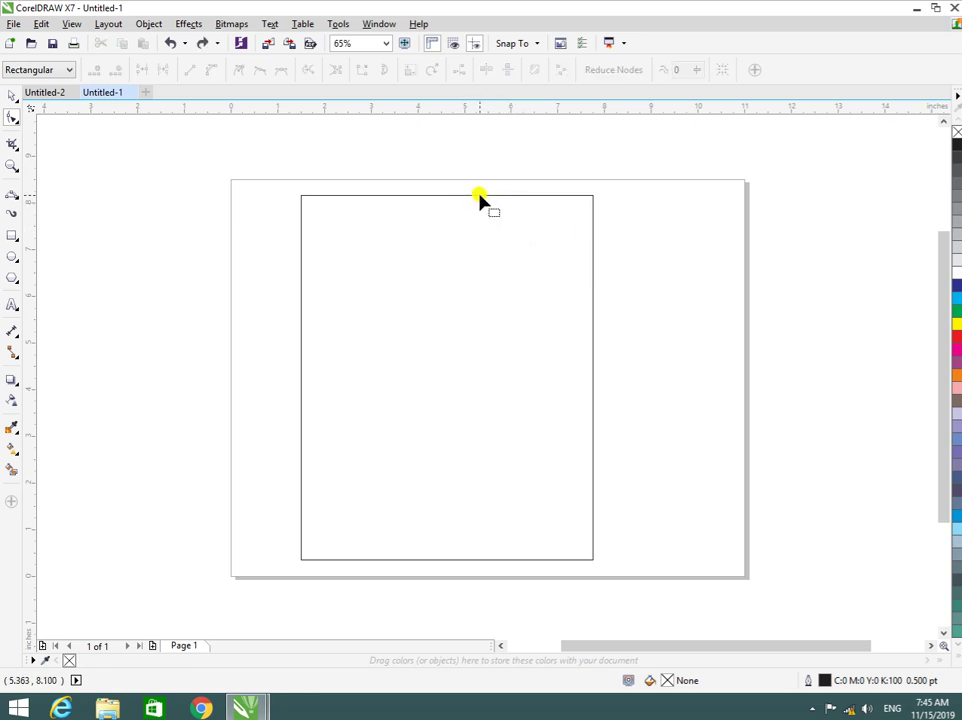
Step: Draw a 3-Point Curve about 3.12 by 1.65 inches from the rectangle's top-edge midpoint to its right edge, bowed outward
click(480, 197)
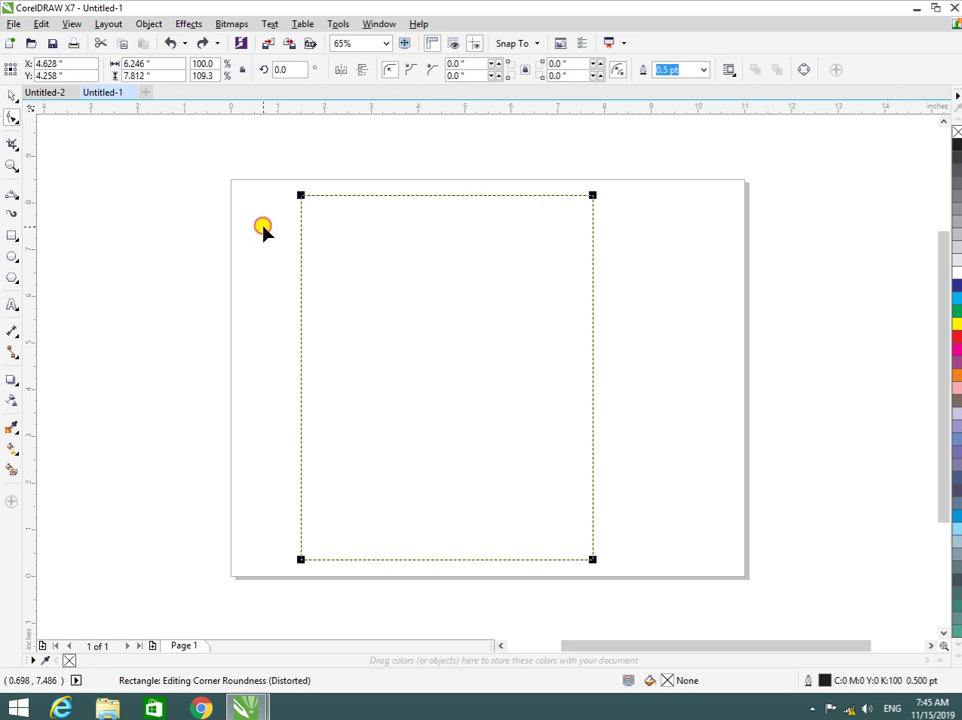
click(11, 195)
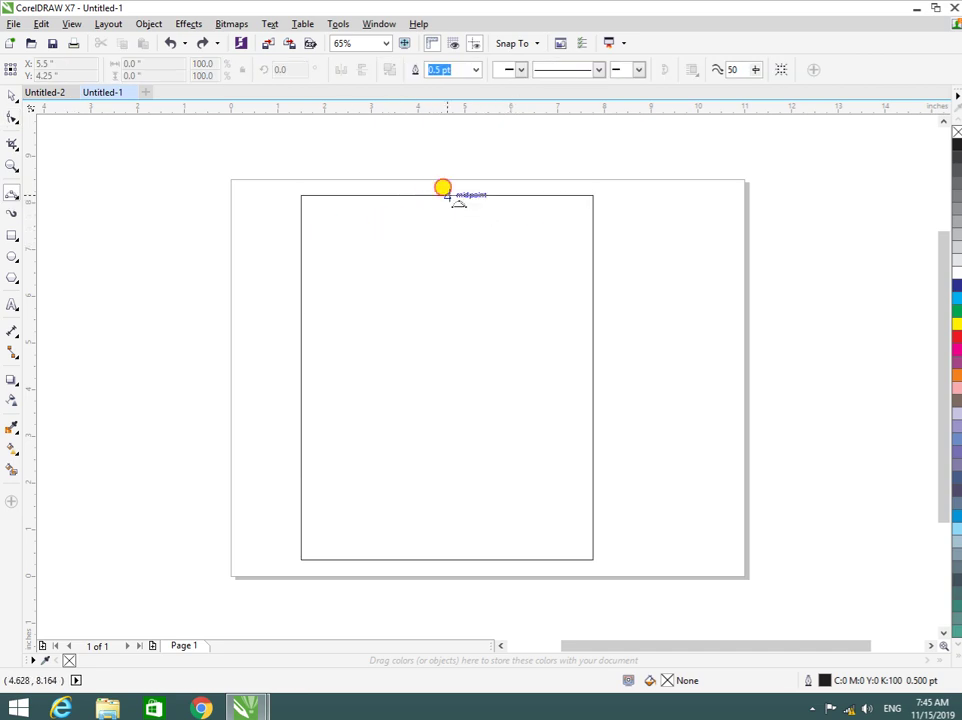
click(448, 195)
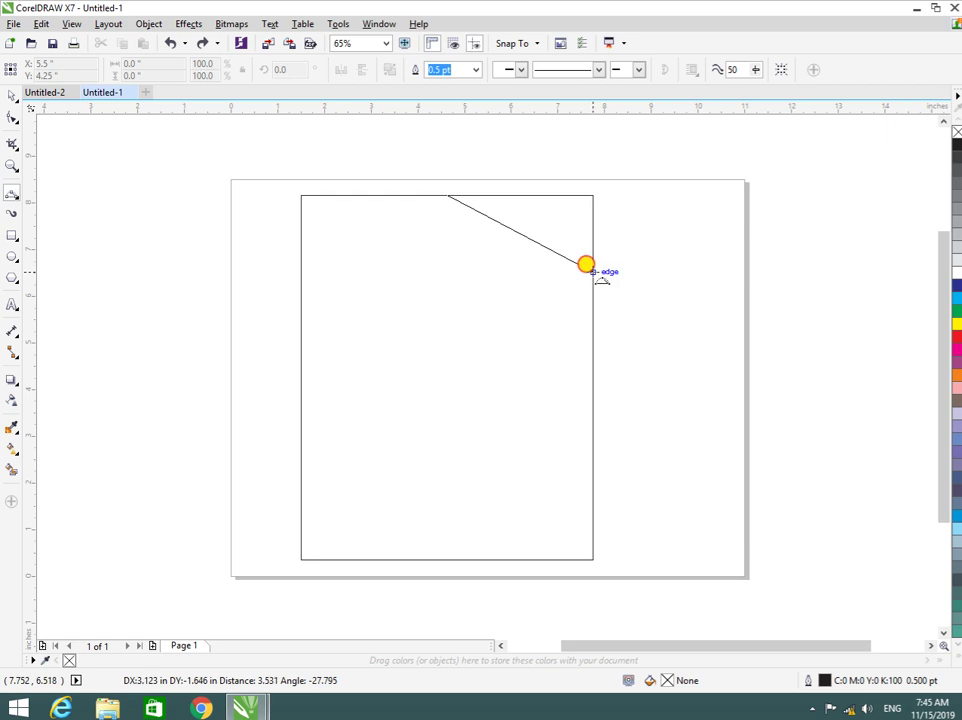
mouse_move(592, 271)
mouse_down()
mouse_move(560, 273)
mouse_move(528, 243)
mouse_move(560, 215)
mouse_move(552, 233)
mouse_move(532, 224)
mouse_move(541, 222)
mouse_up()
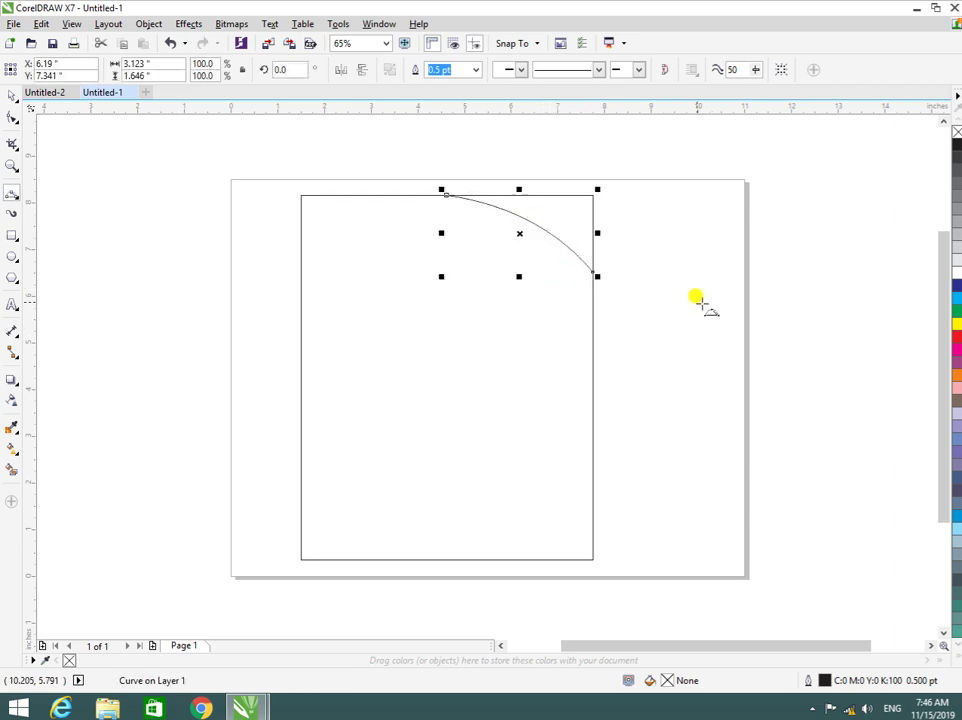
Step: Draw a second, larger 3-Point Curve about 3.76 by 2.16 inches just below the first, between the rectangle's top and right edges
click(10, 198)
drag(418, 195, 592, 297)
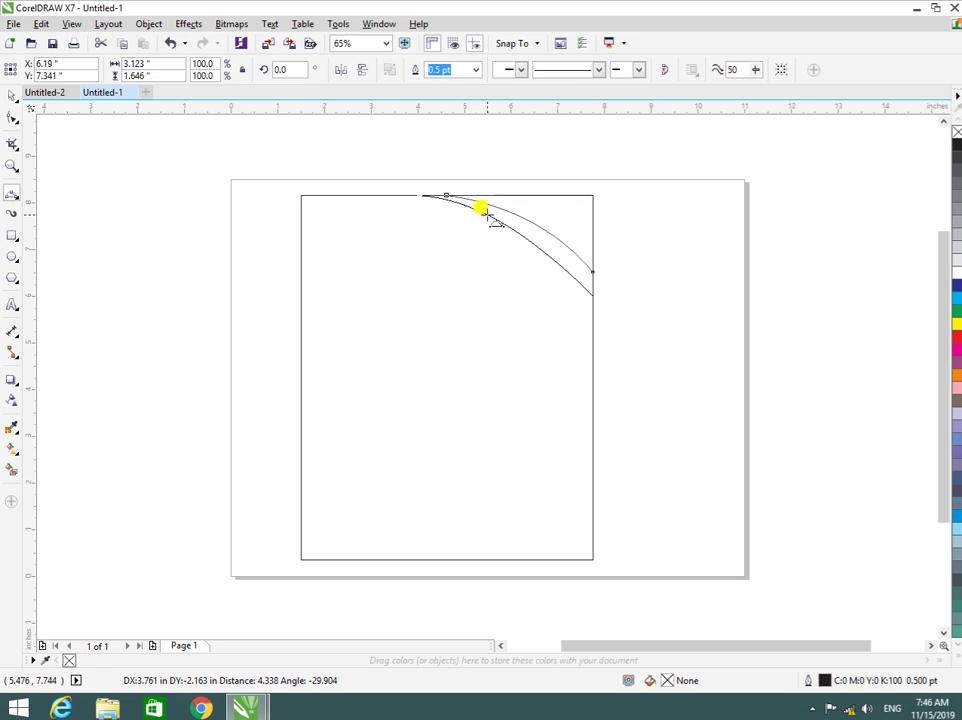
drag(506, 210, 612, 258)
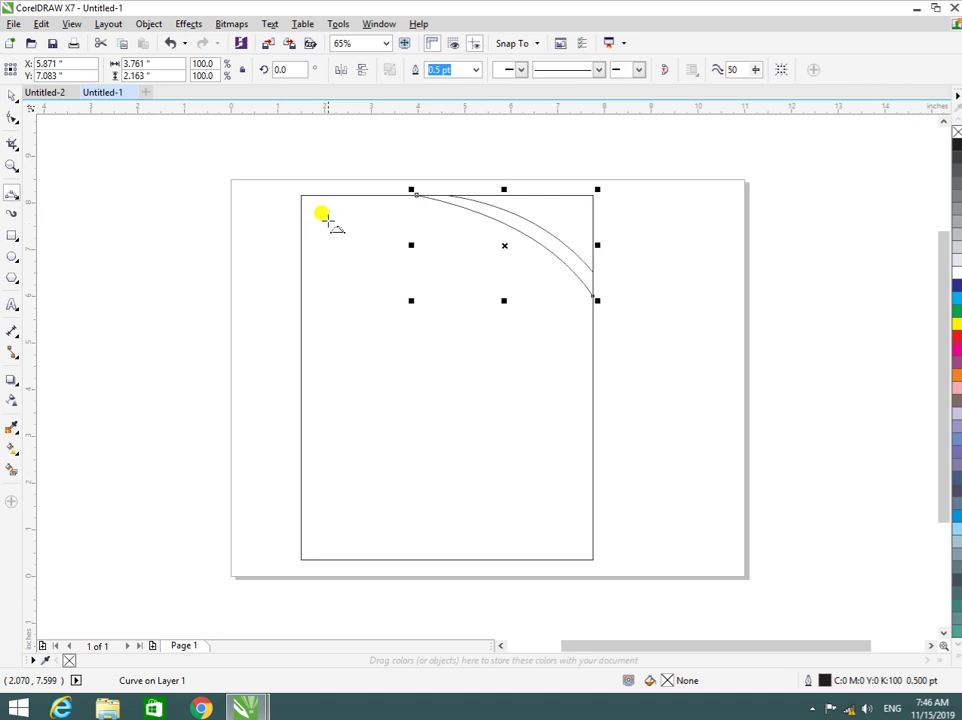
Step: Smart-fill the band between the two upper-right curves with slate blue, C:40 M:20 Y:0 K:40
click(11, 450)
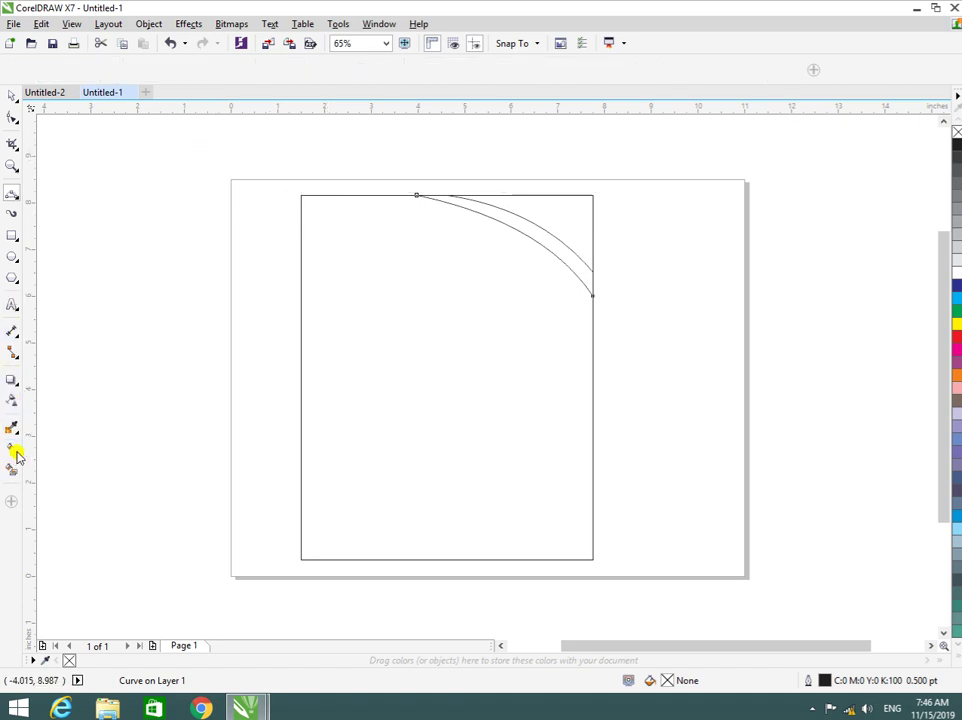
click(548, 243)
click(12, 467)
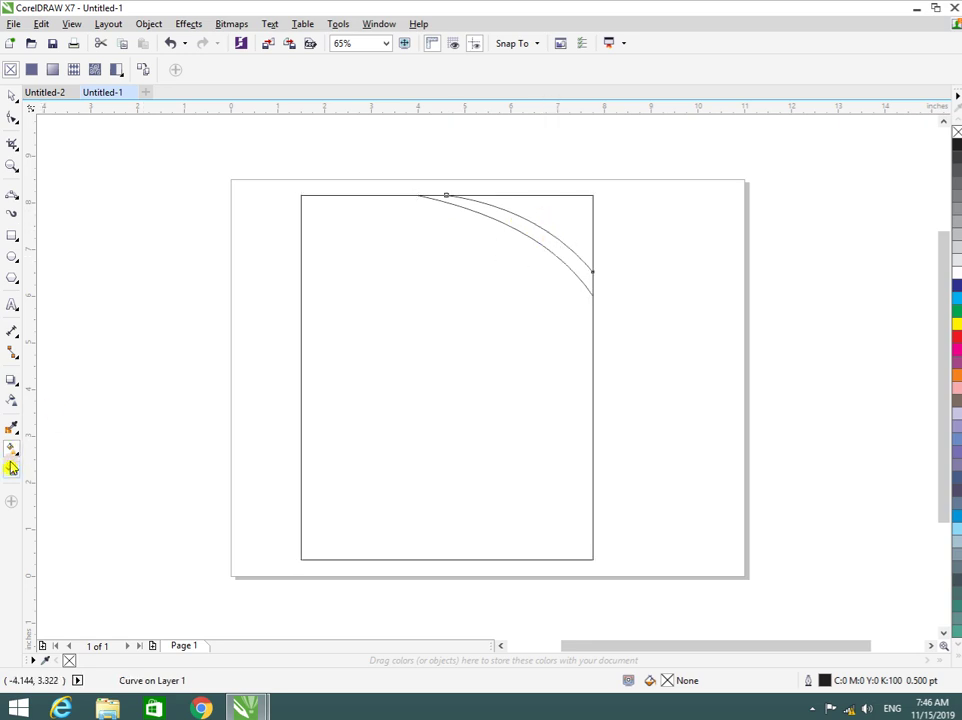
click(517, 219)
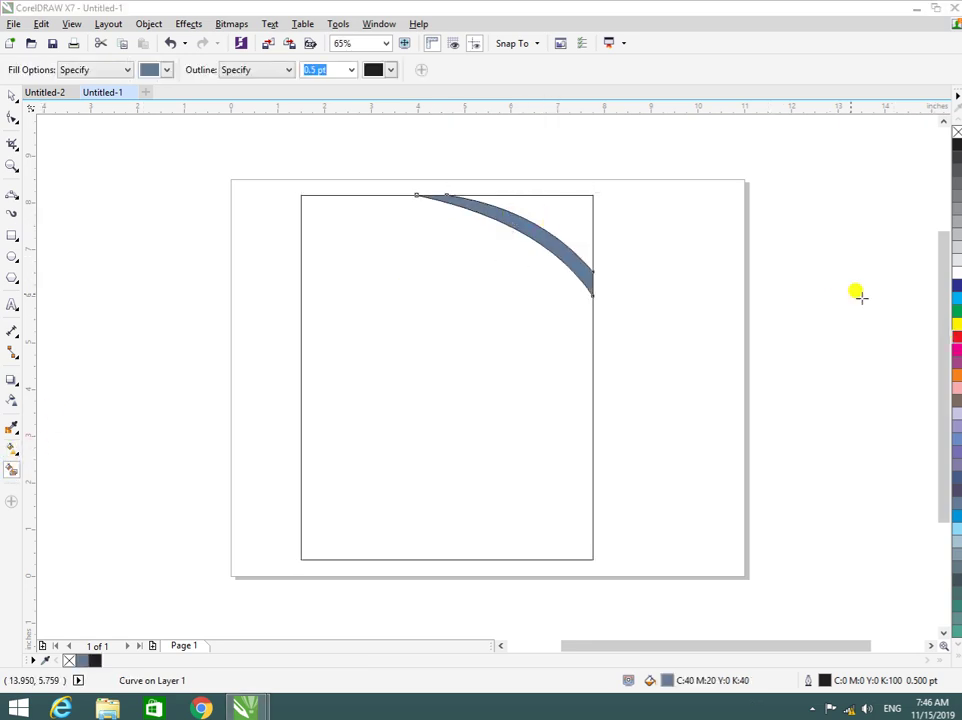
Step: Smart-fill the upper-right corner area beyond the curves, recolor it magenta (C:0 M:100 Y:0 K:0), and deselect it
click(561, 216)
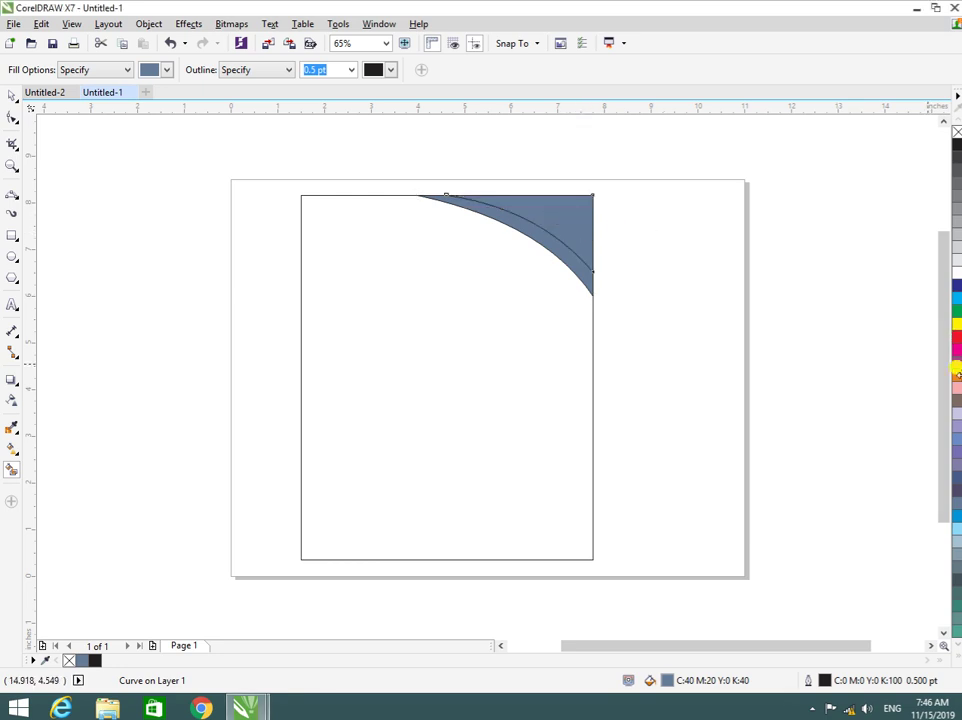
drag(957, 349, 598, 240)
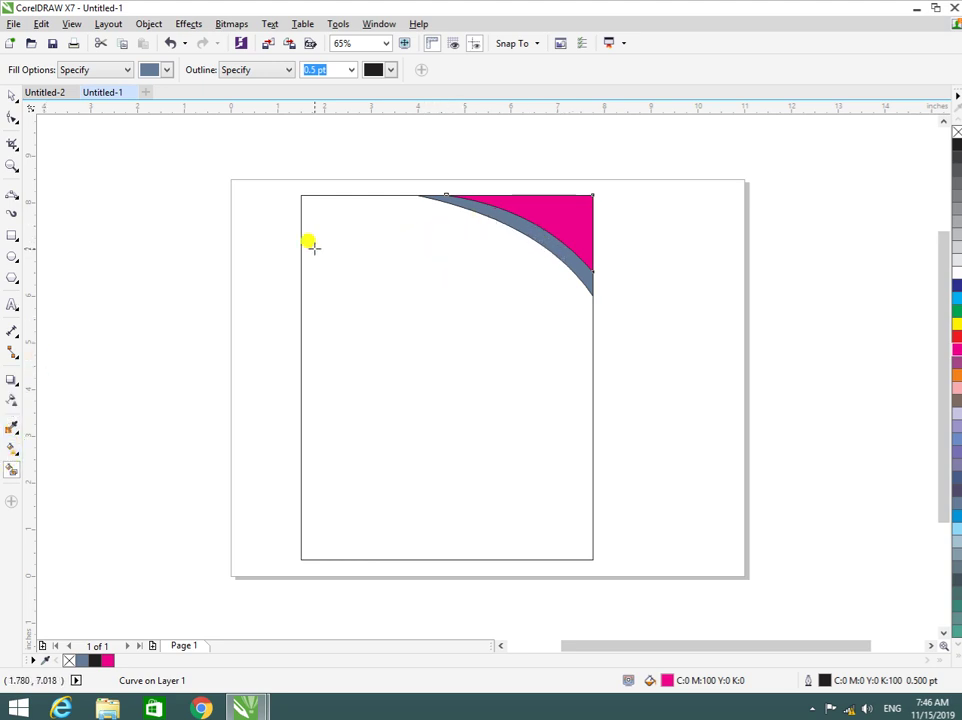
click(12, 95)
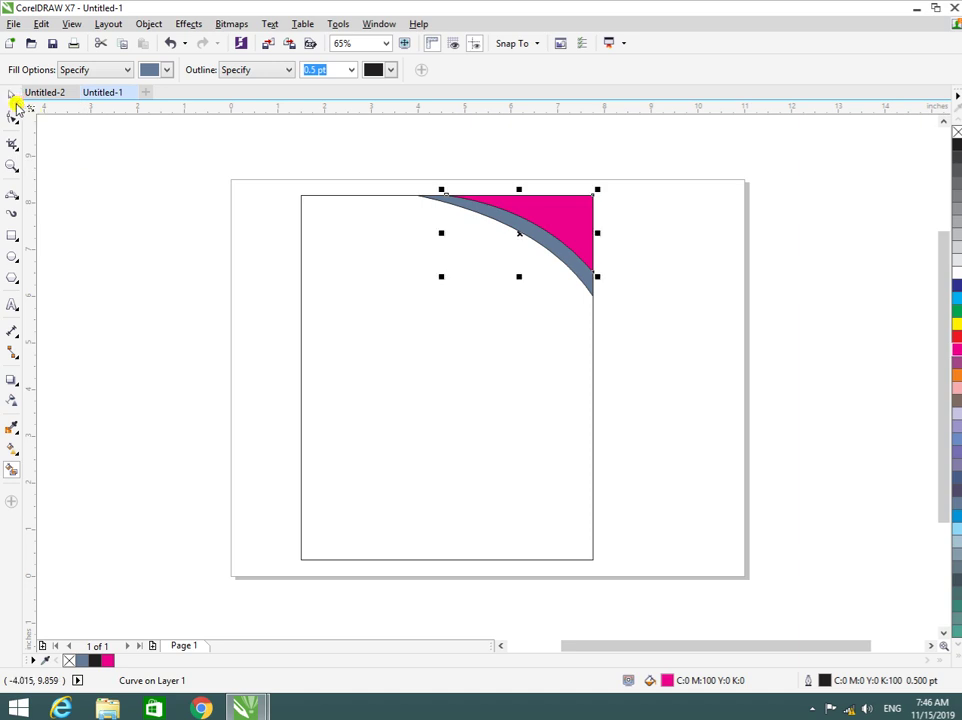
click(202, 284)
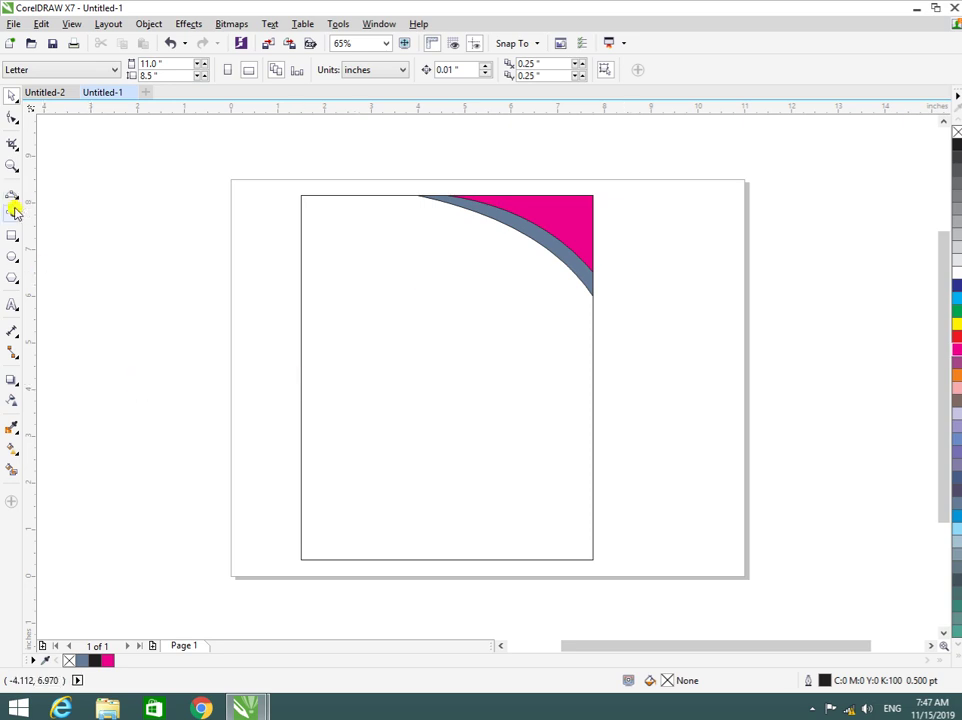
Step: Draw a Polyline segment about 2.07 by 2.11 inches across the rectangle's lower-right corner and add a node at its middle
mouse_move(22, 203)
mouse_down()
mouse_move(14, 195)
mouse_move(34, 225)
mouse_up()
click(19, 203)
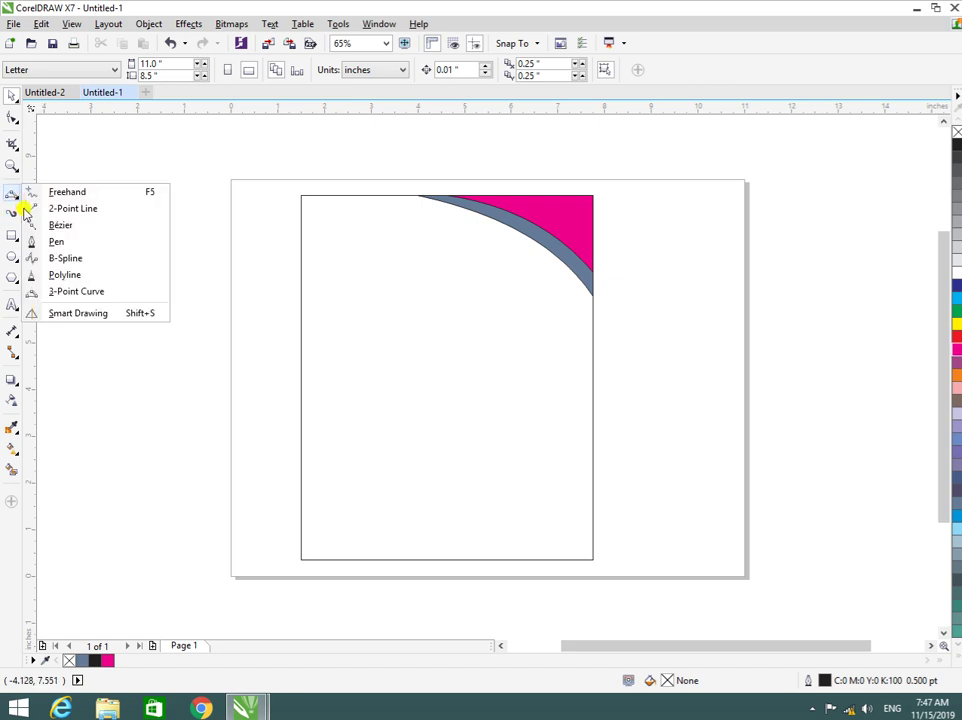
click(82, 278)
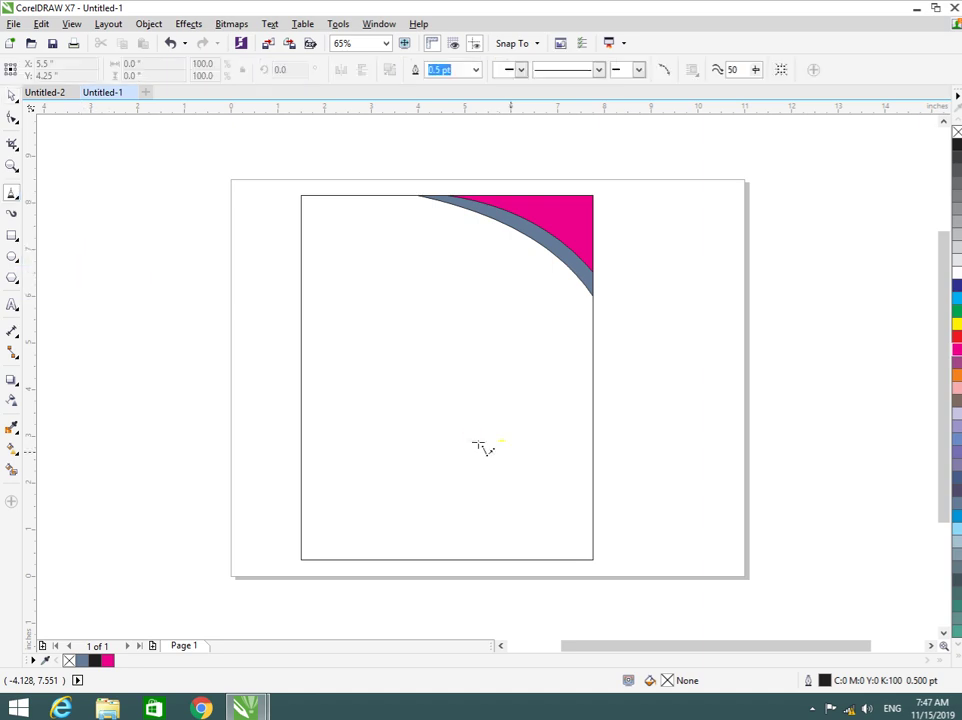
click(591, 461)
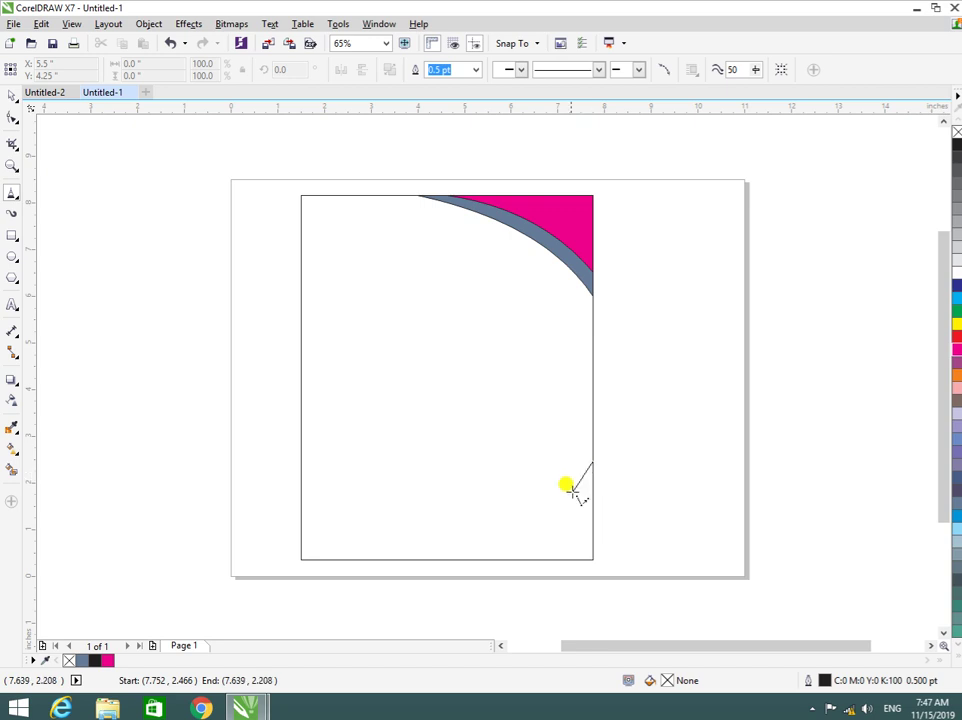
click(495, 558)
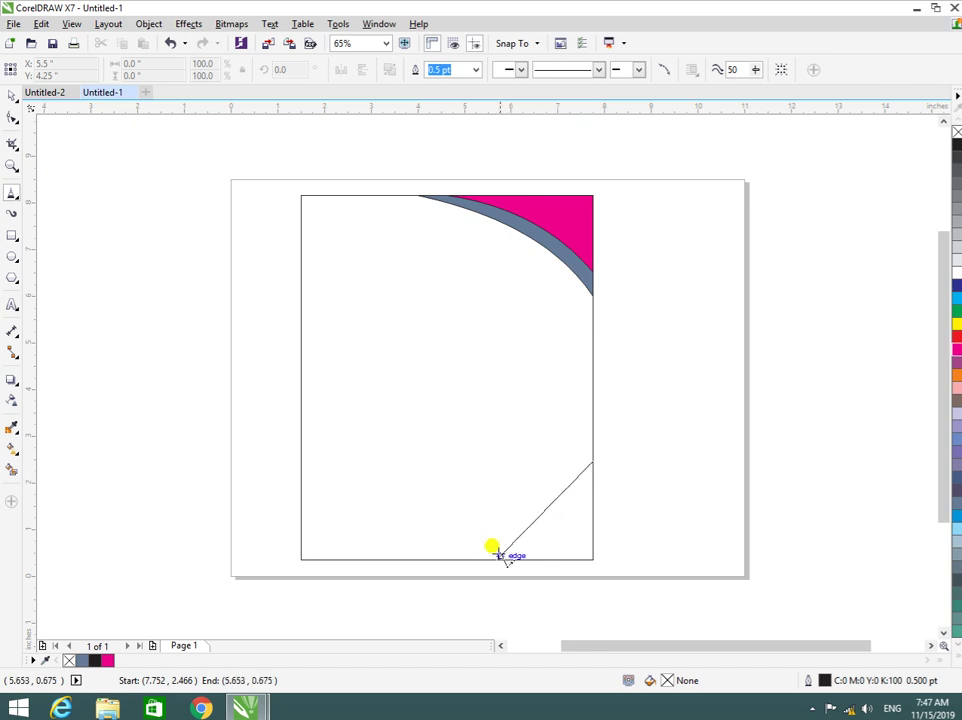
double_click(497, 557)
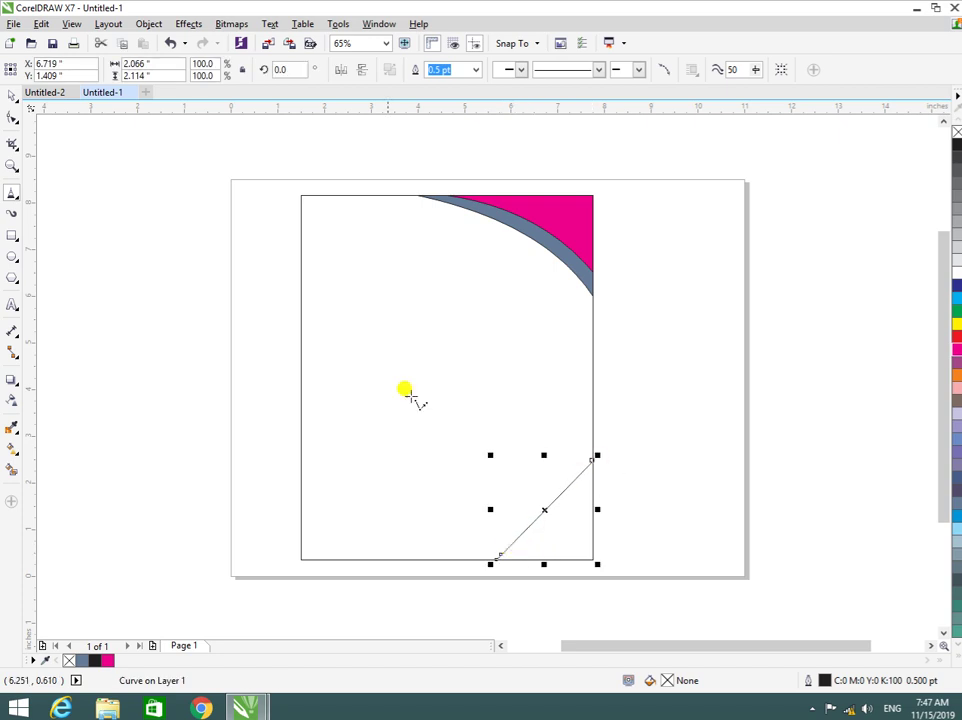
click(13, 120)
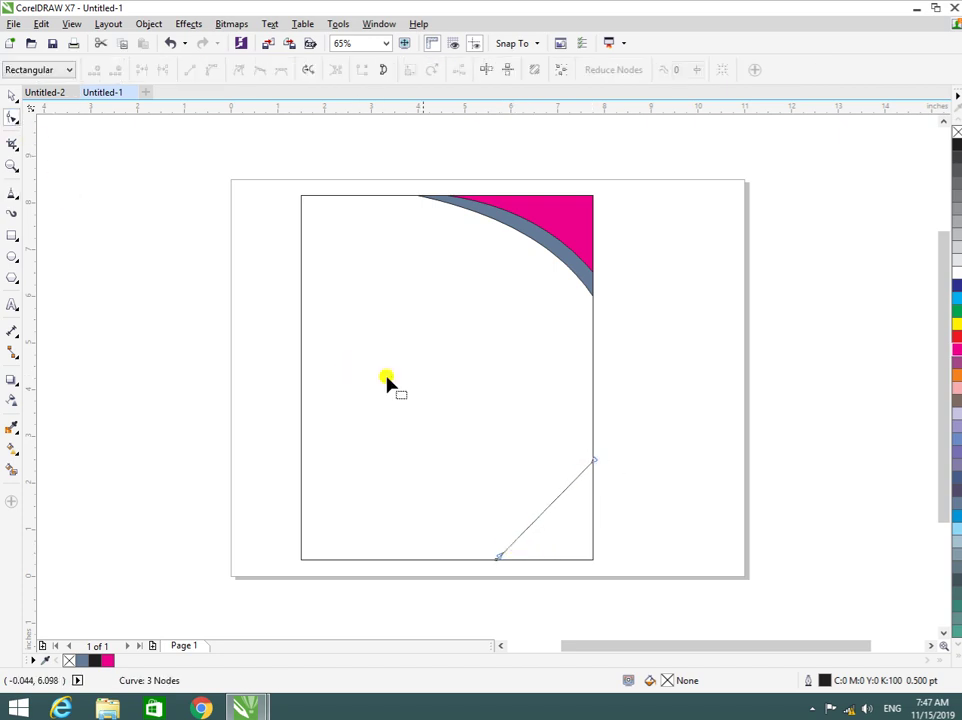
mouse_move(545, 515)
mouse_down()
mouse_move(578, 546)
mouse_move(574, 527)
mouse_move(549, 514)
mouse_up()
click(540, 516)
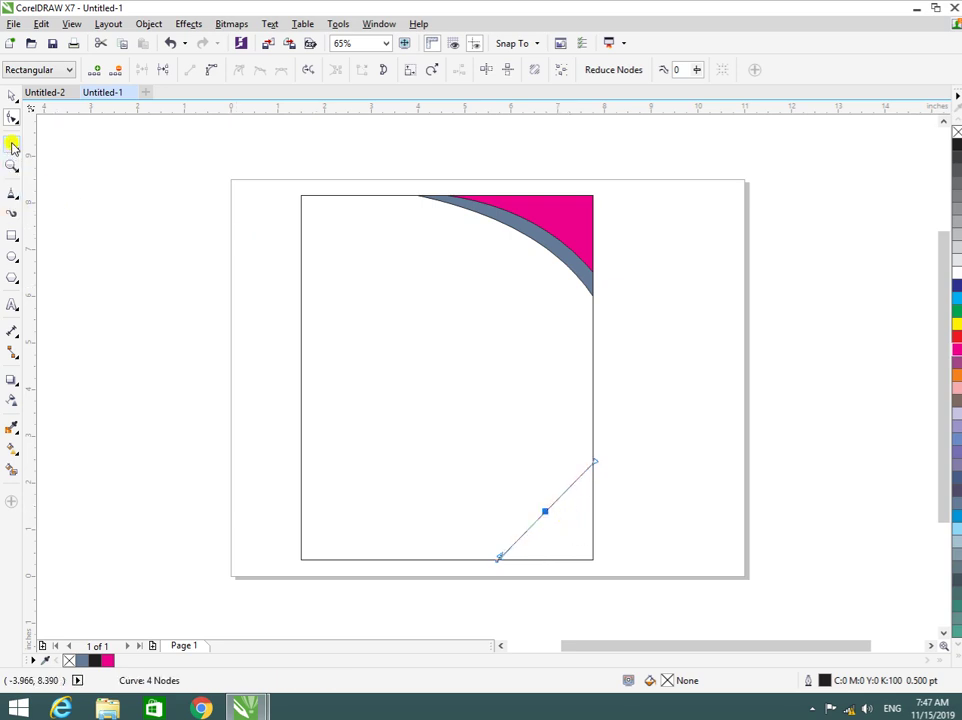
Step: Try to bend the lower-right corner line with the 3-Point Curve tool, and delete the line
click(14, 197)
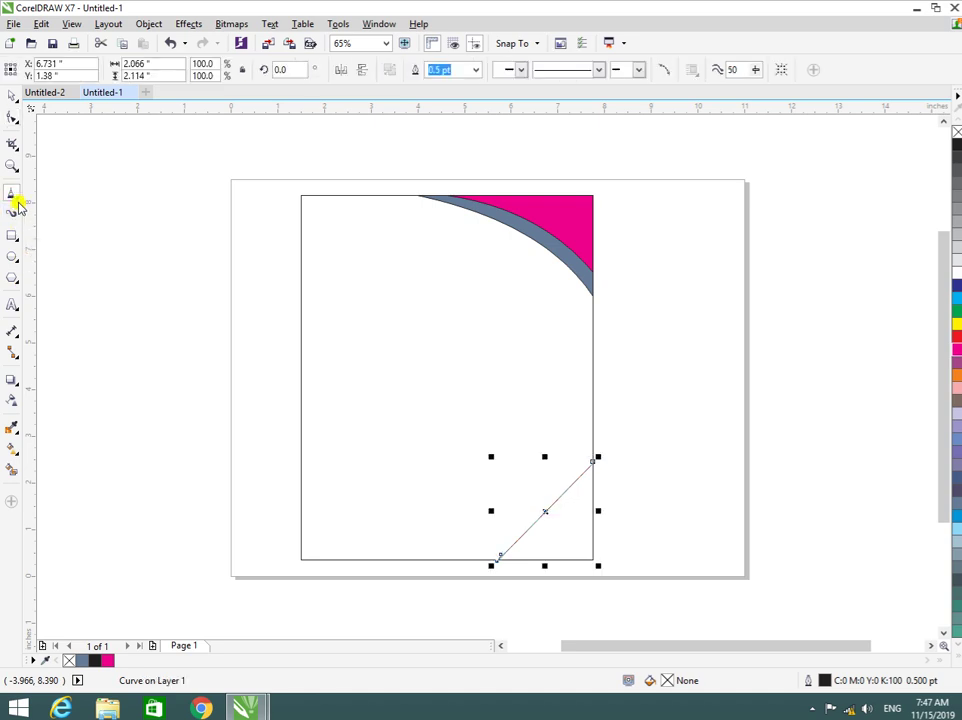
click(17, 197)
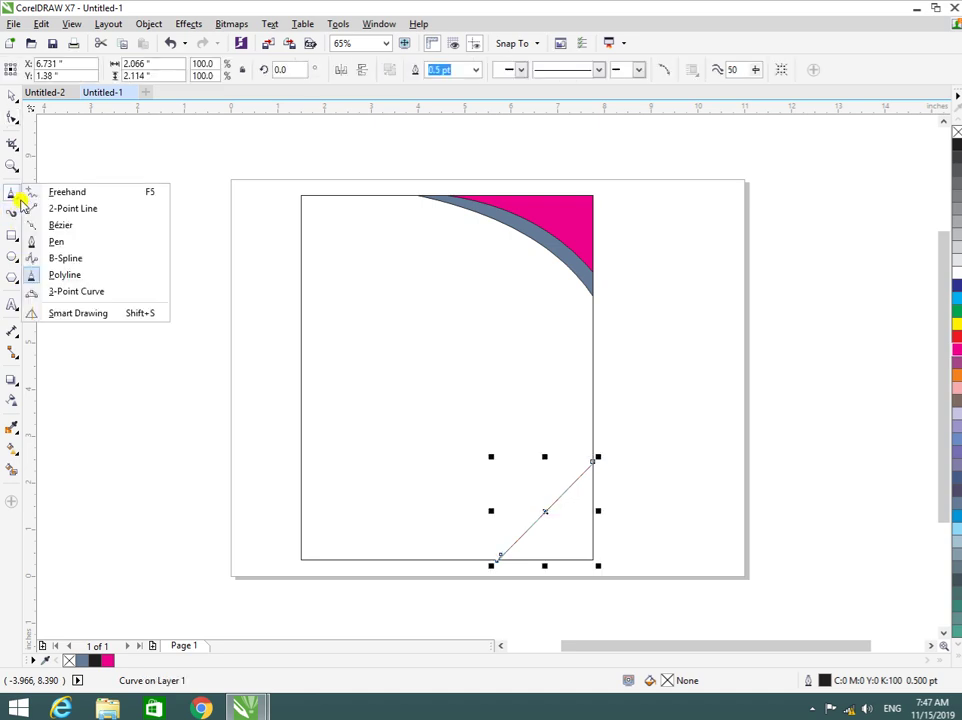
click(60, 294)
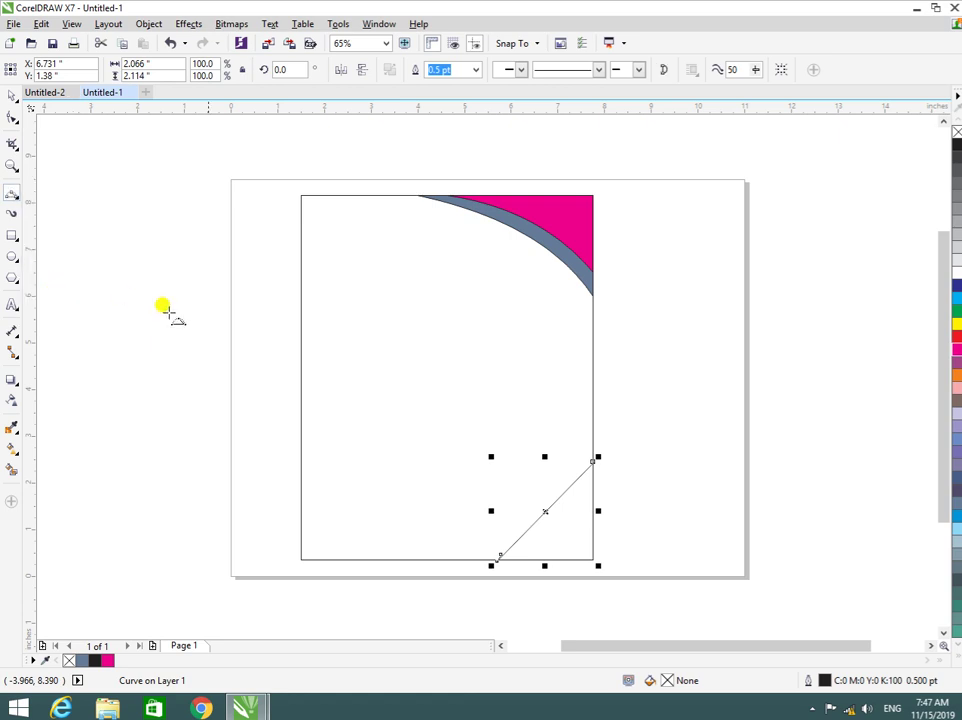
click(544, 512)
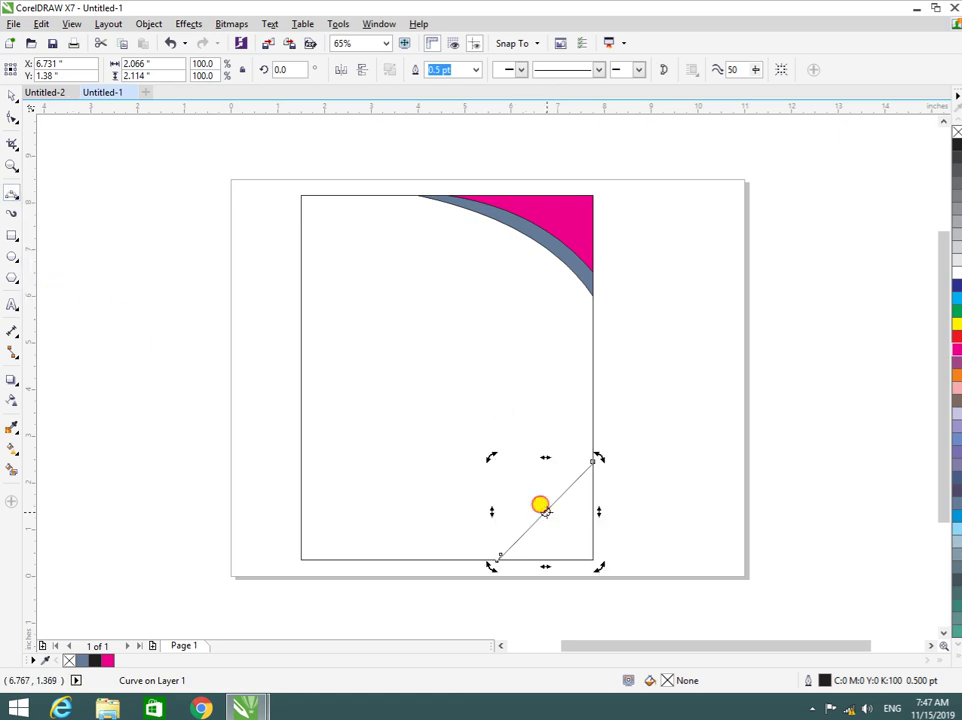
click(543, 510)
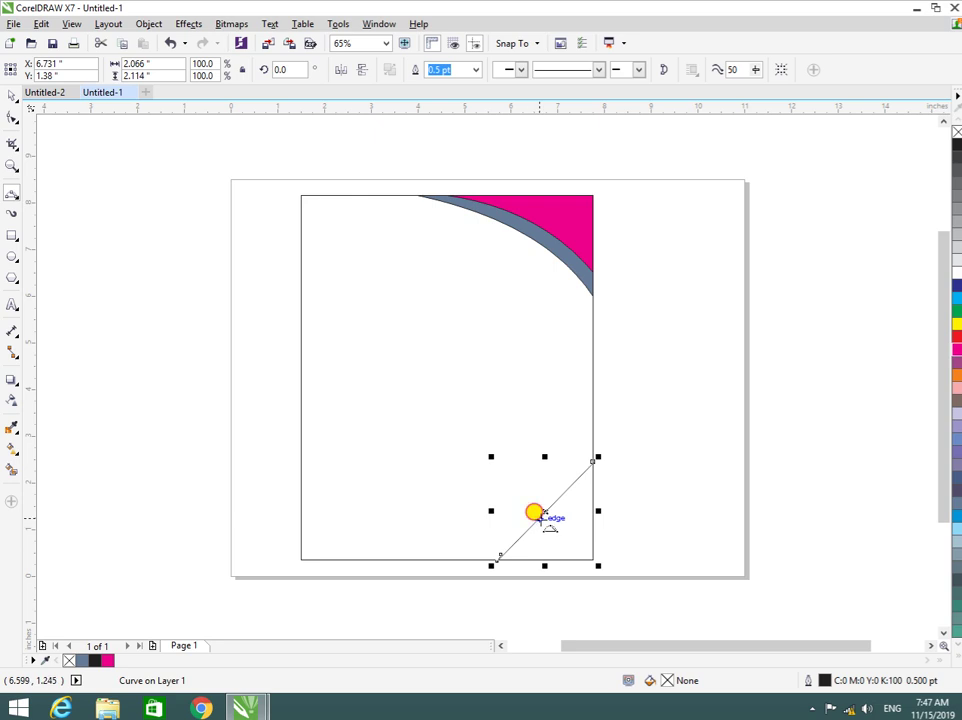
mouse_move(544, 513)
mouse_down()
mouse_move(552, 515)
mouse_move(537, 498)
mouse_move(546, 512)
mouse_move(594, 527)
mouse_move(577, 518)
mouse_move(565, 554)
mouse_move(543, 502)
mouse_move(563, 524)
mouse_up()
key(Delete)
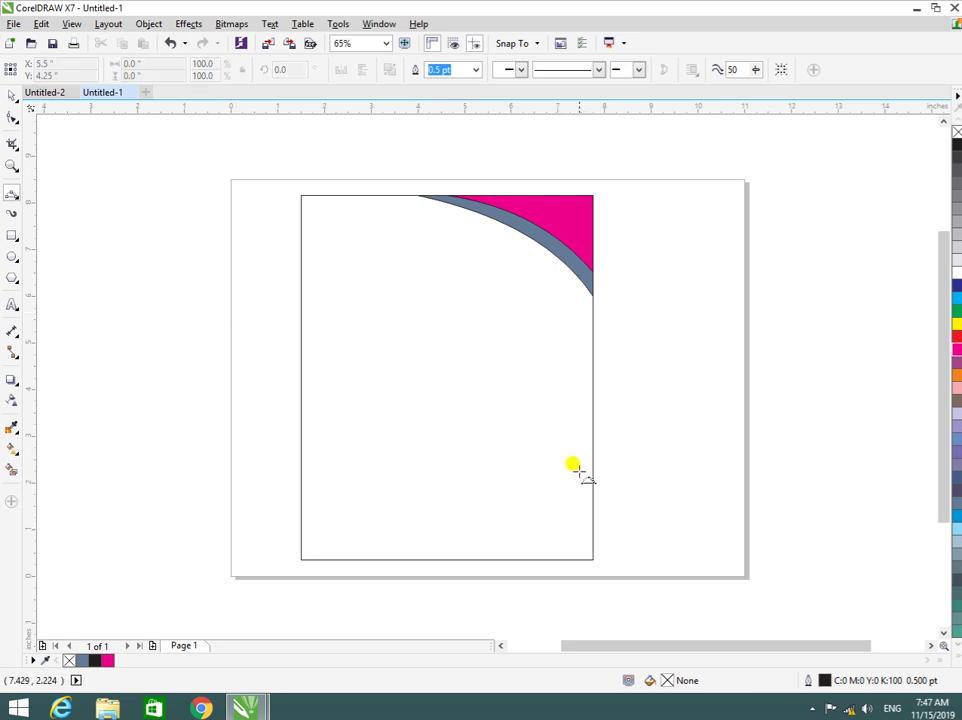
Step: Draw two nested 3-Point Curves across the rectangle's lower-right corner, about 2.53 by 2.23 inches and about 3.92 by 2.89 inches
drag(592, 455, 477, 558)
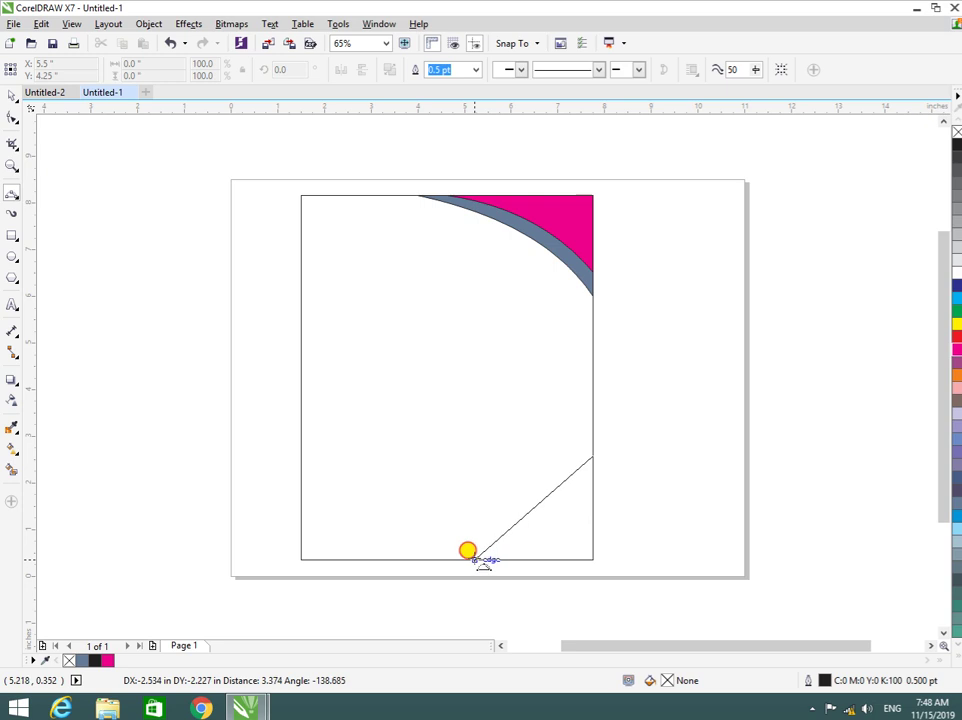
click(555, 513)
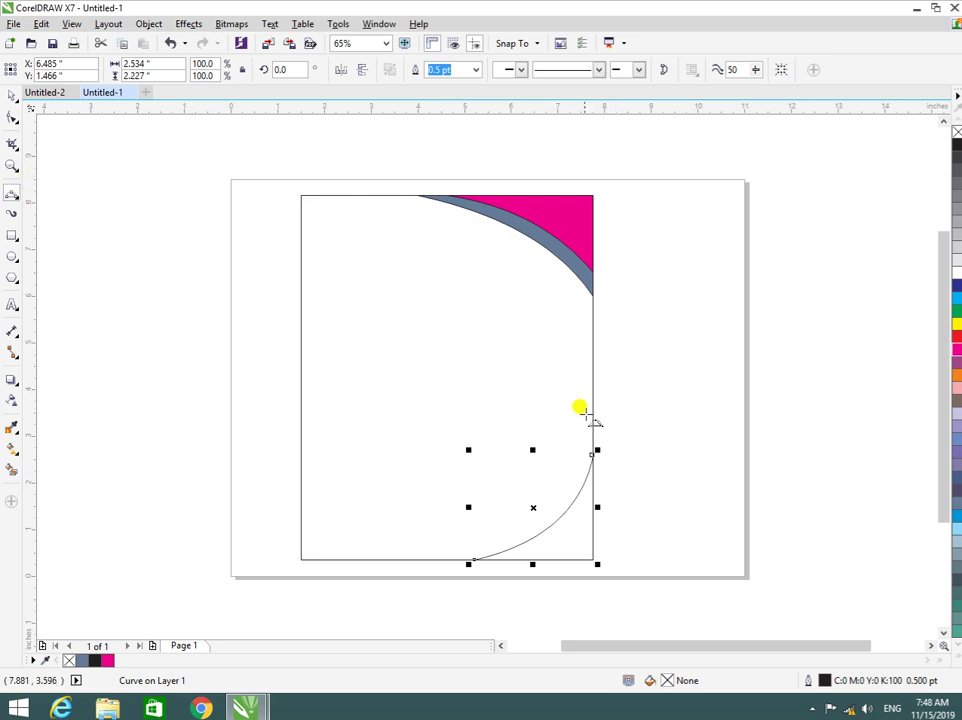
drag(592, 427, 412, 559)
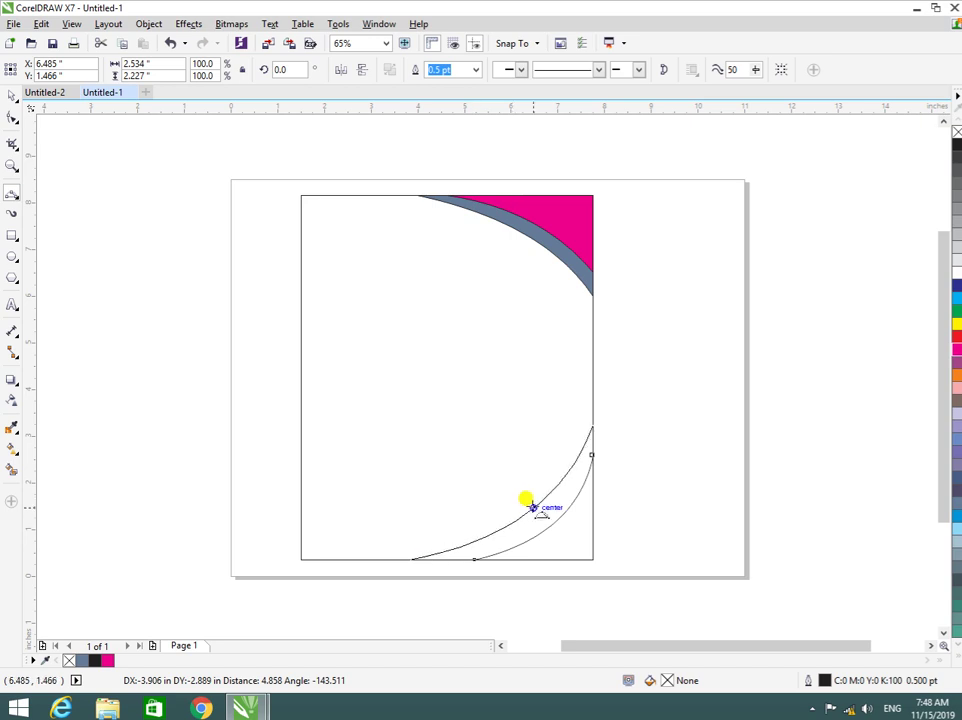
click(528, 500)
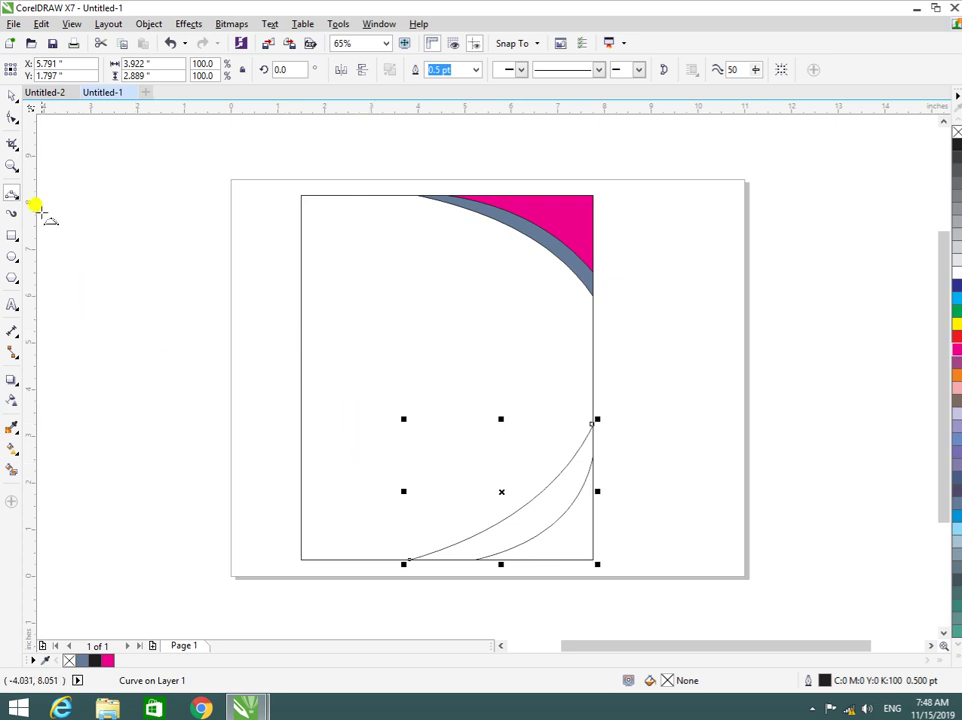
click(12, 197)
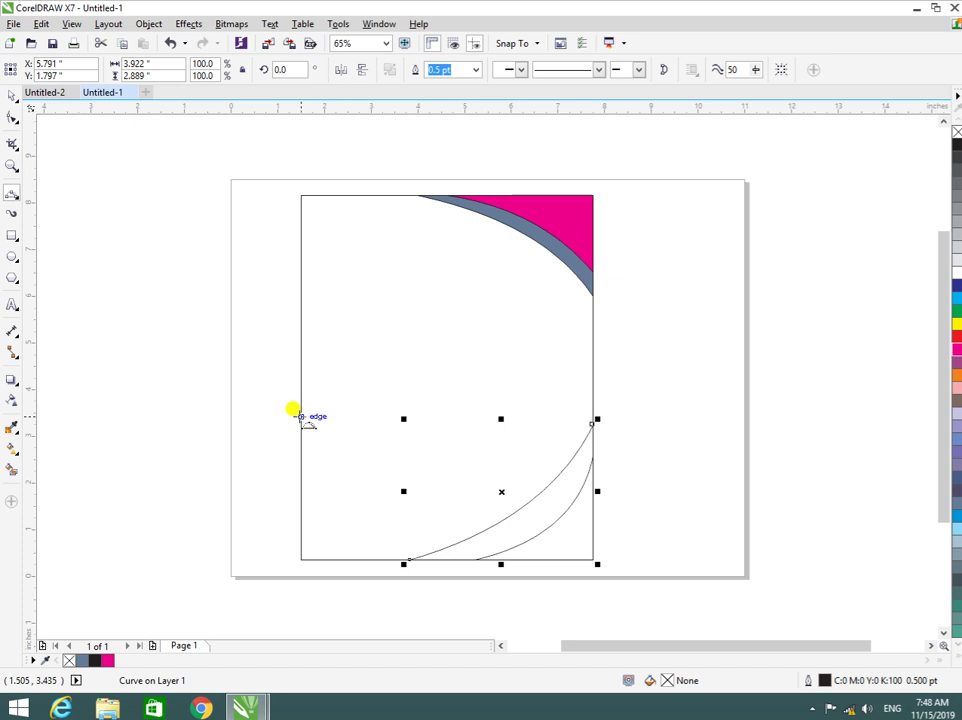
Step: Draw two nested 3-Point Curves across the rectangle's lower-left corner, about 5.17 by 2.83 inches and about 5.05 by 3.02 inches
mouse_move(300, 416)
mouse_down()
mouse_move(380, 487)
mouse_move(498, 550)
mouse_move(410, 506)
mouse_move(419, 512)
mouse_up()
key(Delete)
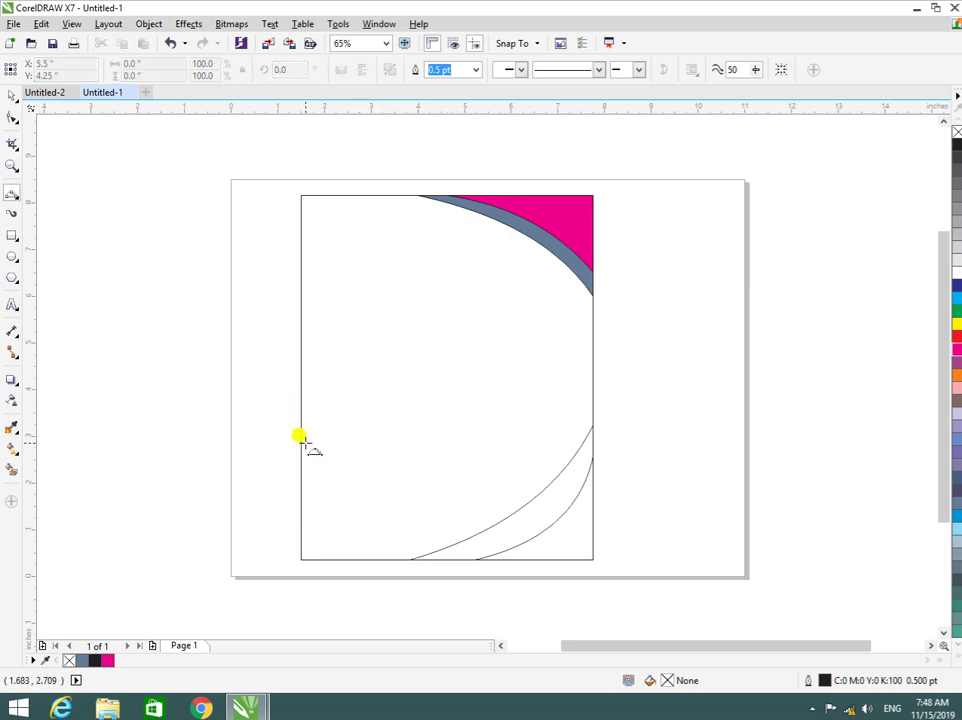
drag(301, 428, 540, 558)
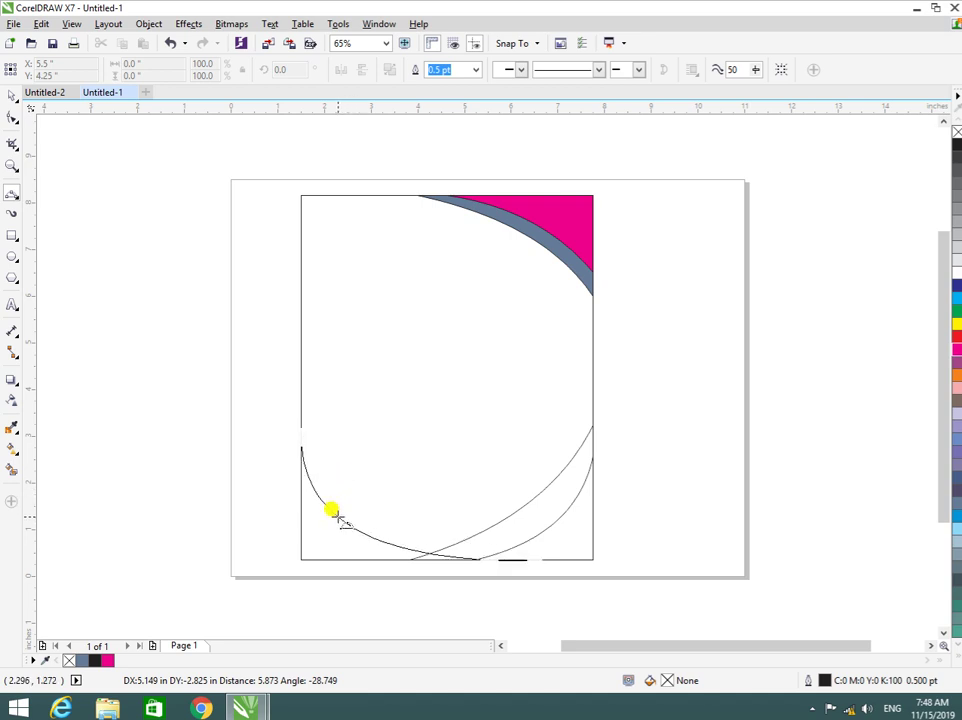
click(339, 507)
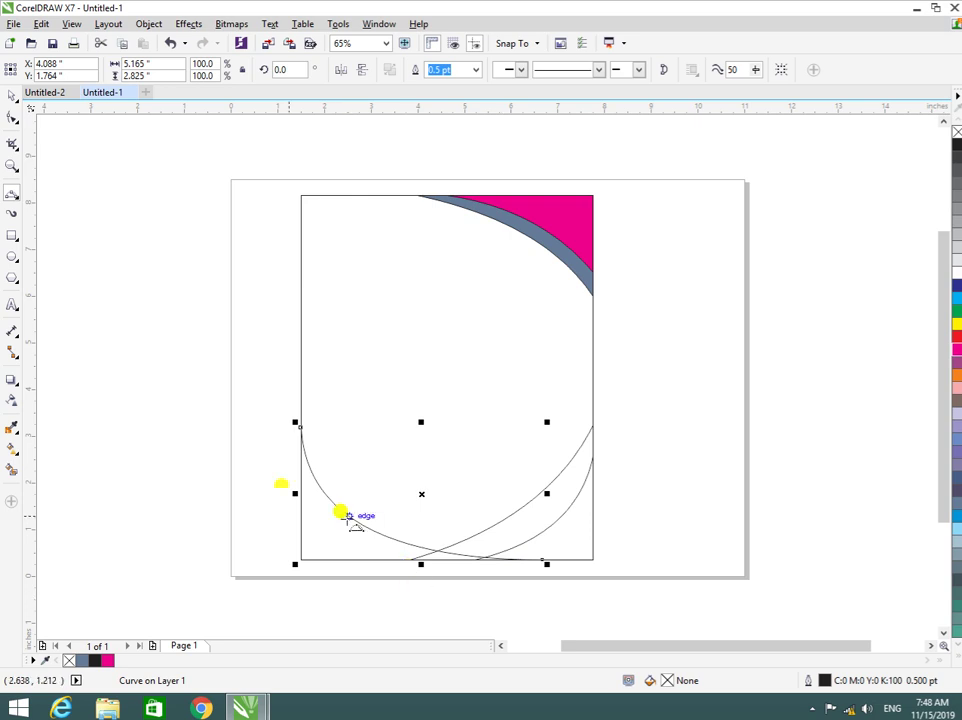
click(303, 416)
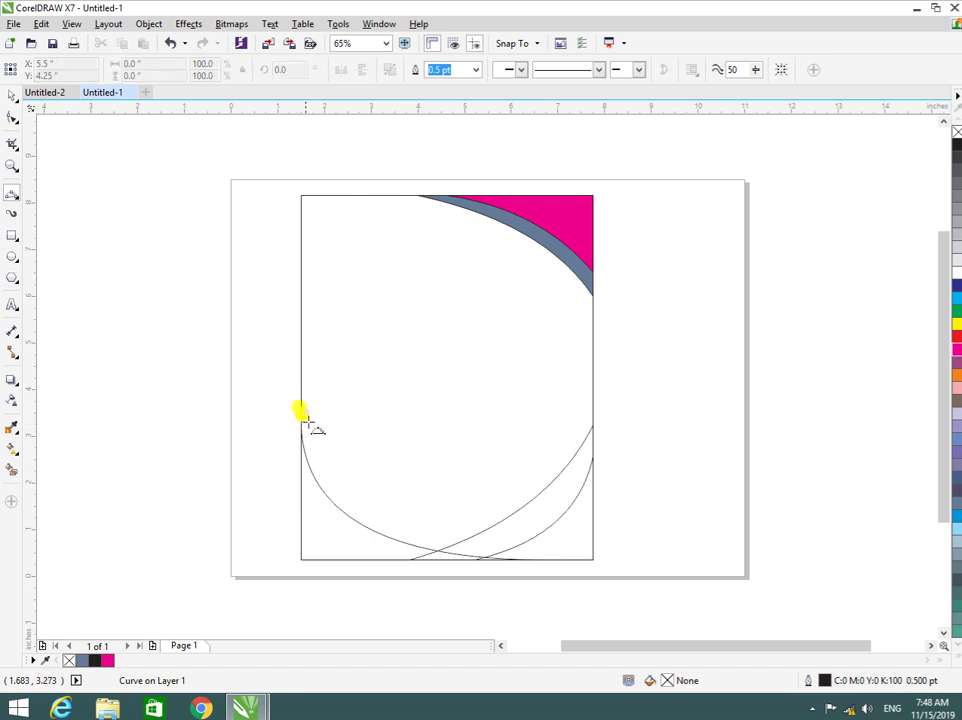
drag(302, 411, 368, 495)
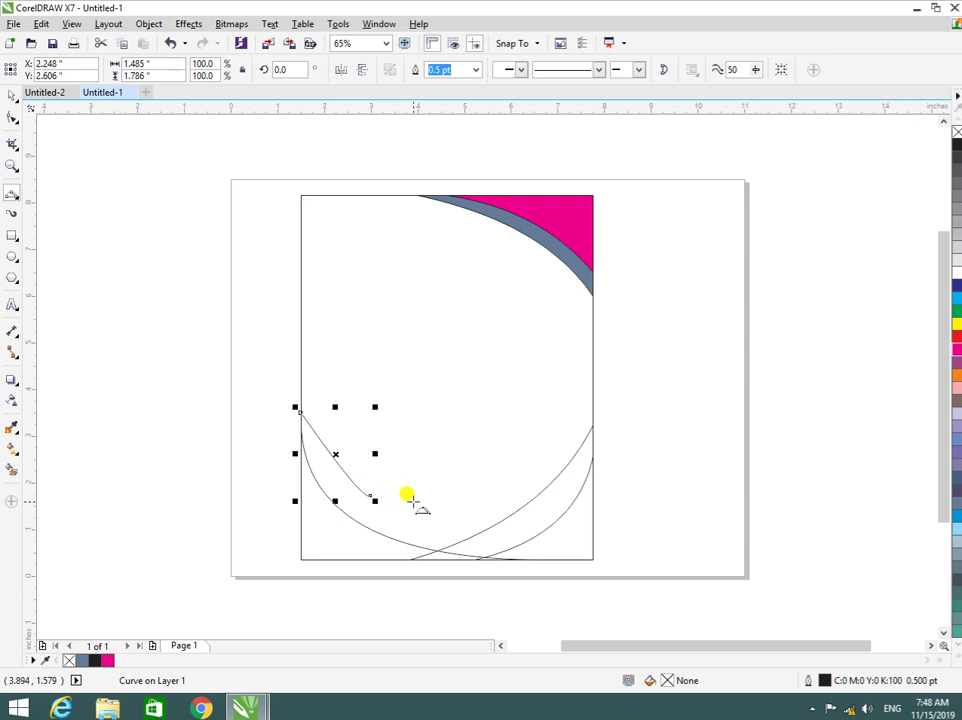
click(346, 456)
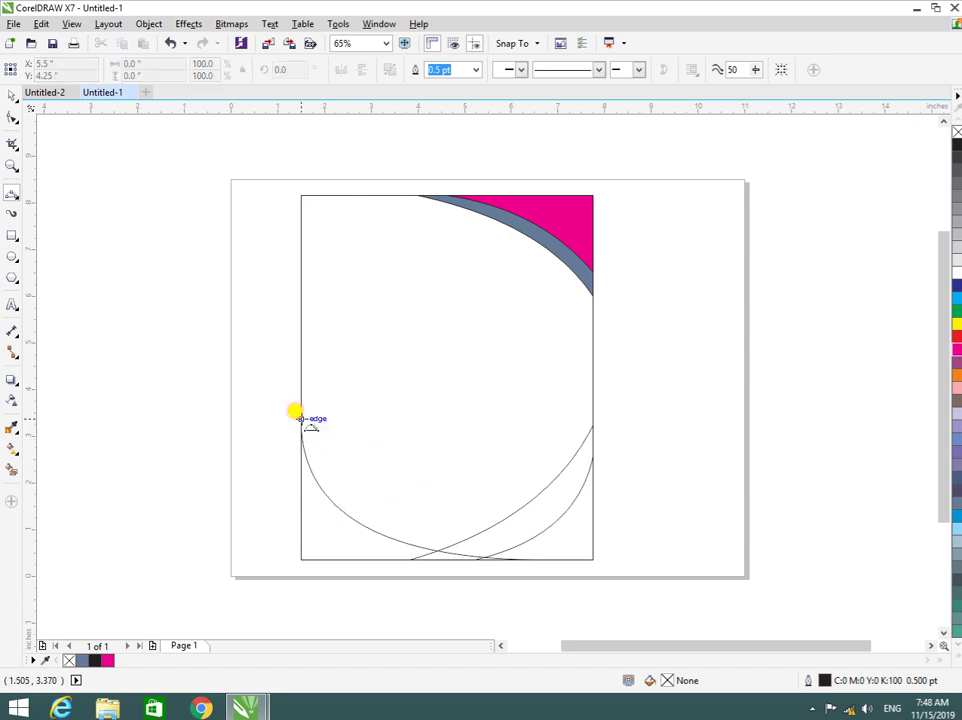
drag(301, 419, 360, 497)
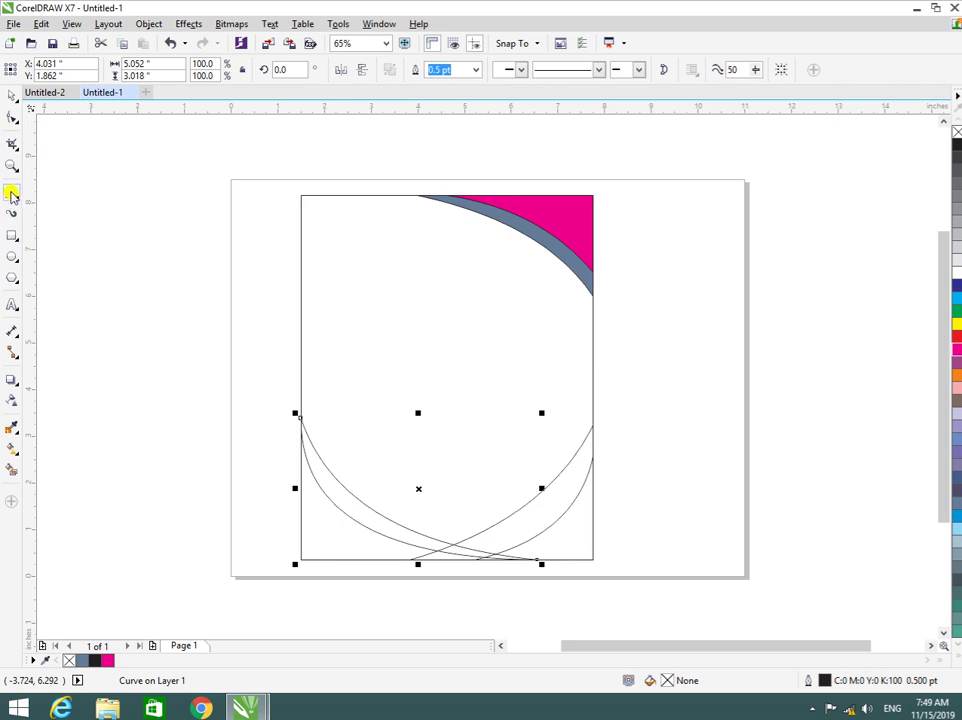
Step: Draw two smaller nested 3-Point Curves inside the lower-left corner, about 1.68 by 1.18 inches and about 1.82 by 1.18 inches, and deselect them
click(12, 193)
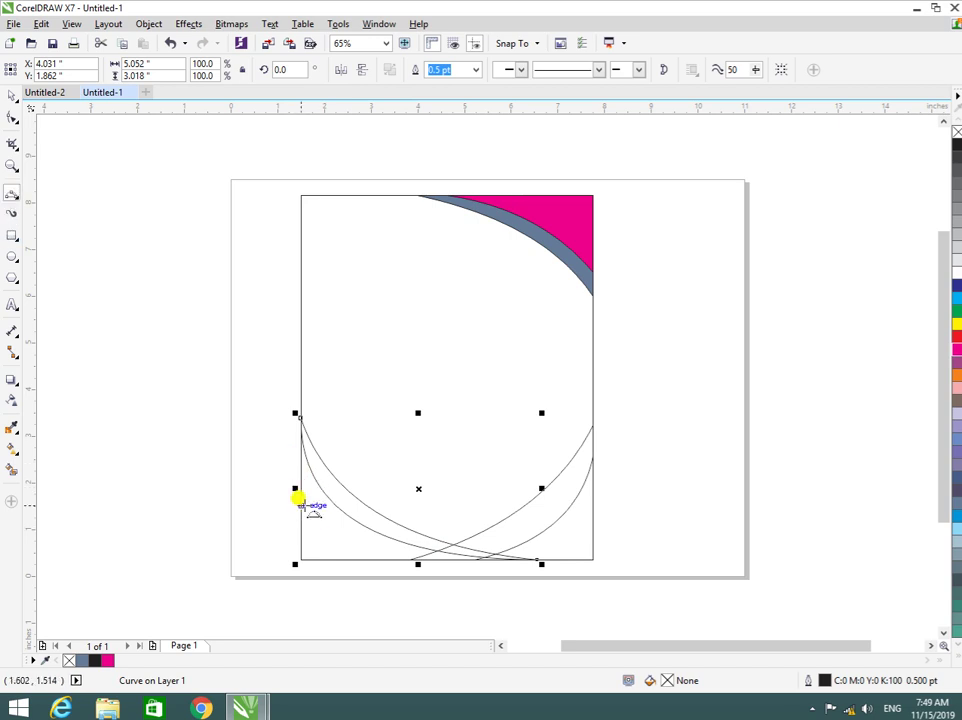
click(299, 504)
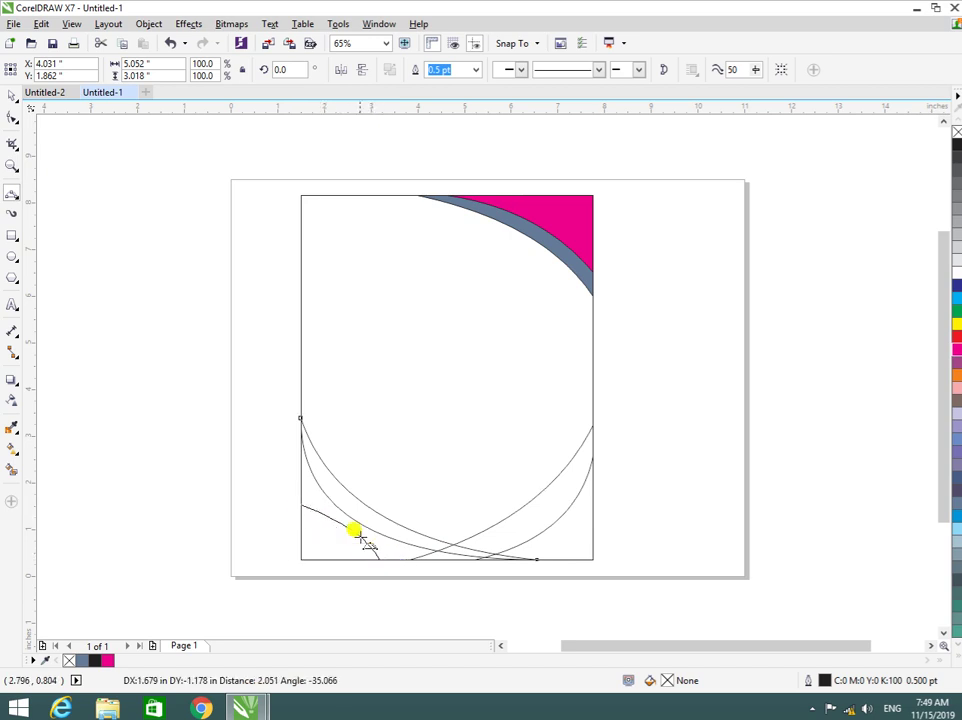
click(312, 538)
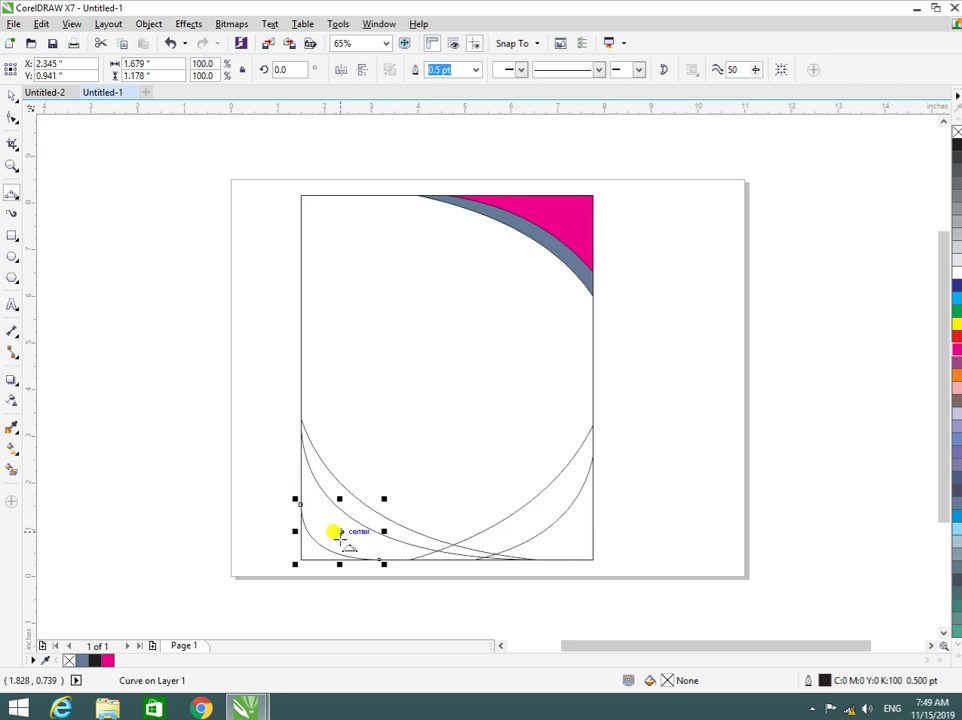
click(303, 507)
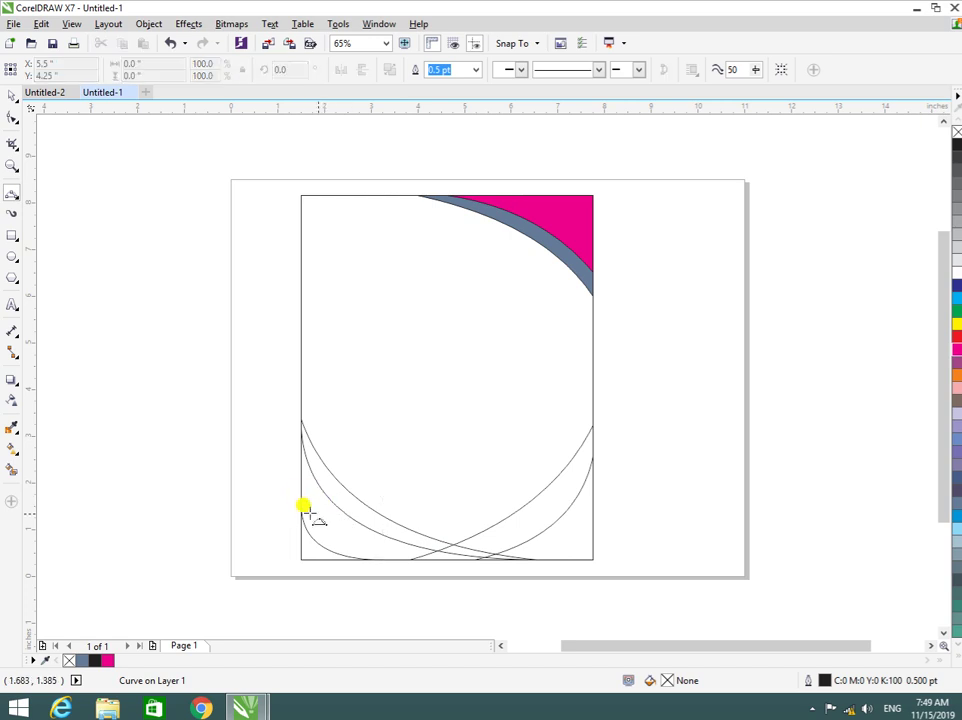
drag(301, 504, 385, 558)
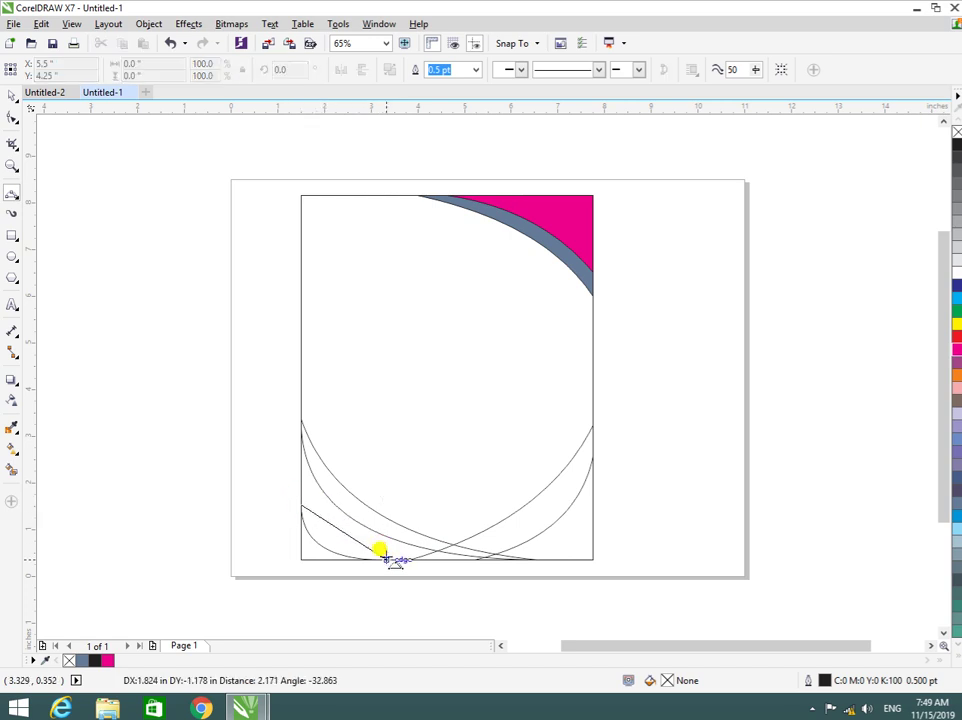
click(331, 538)
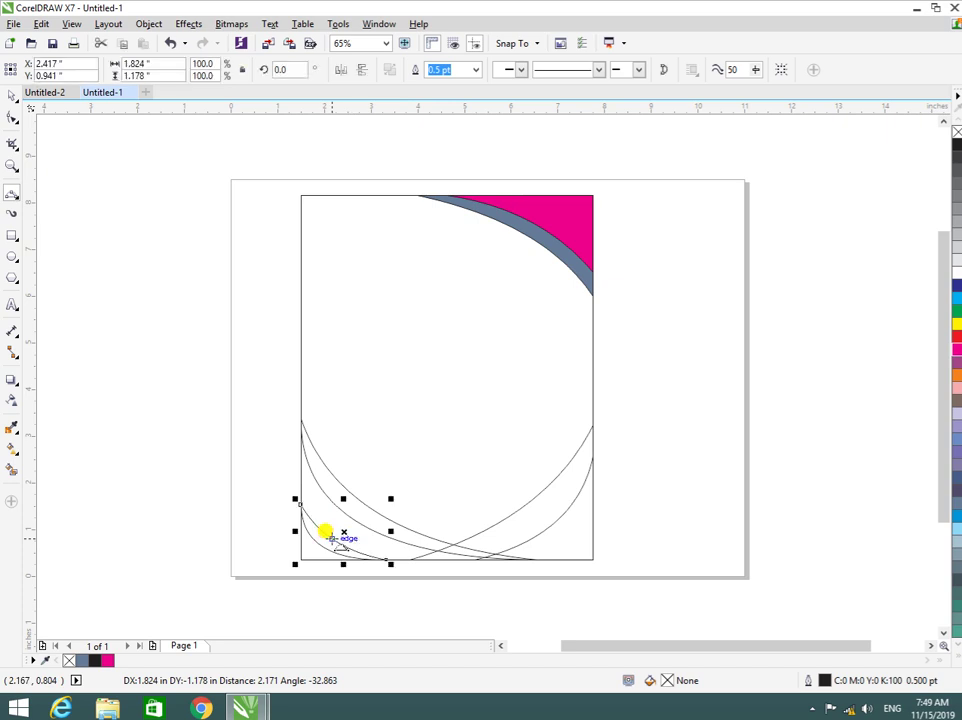
click(184, 360)
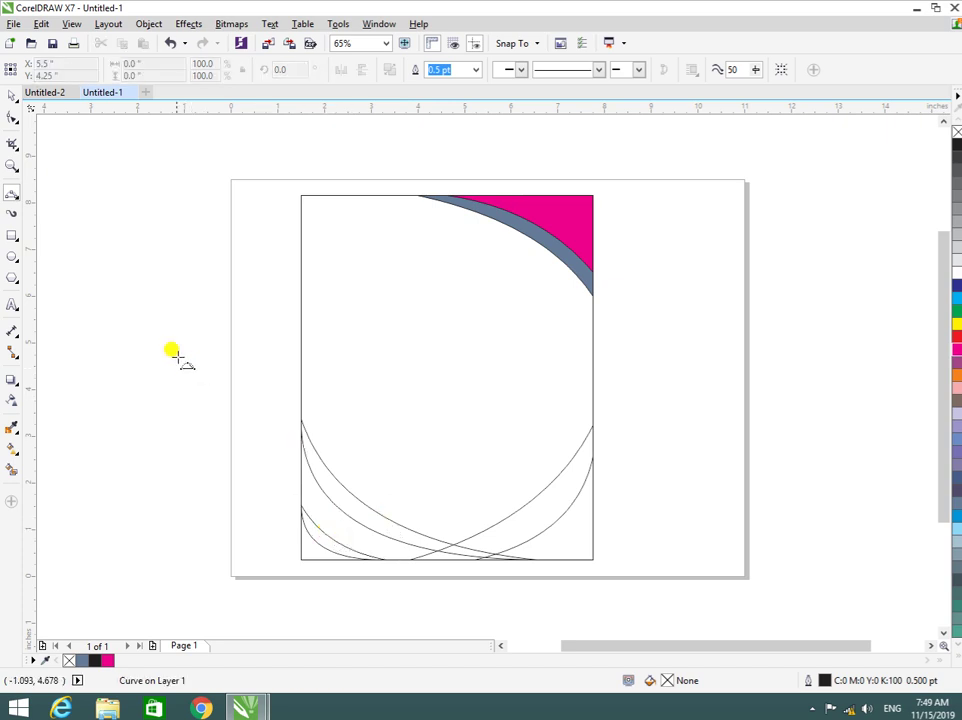
Step: Smart-fill the long lower-left band with blue-grey (C:40 M:20 Y:0 K:40), and smart-fill the small corner band and recolor it blue
click(6, 93)
click(400, 522)
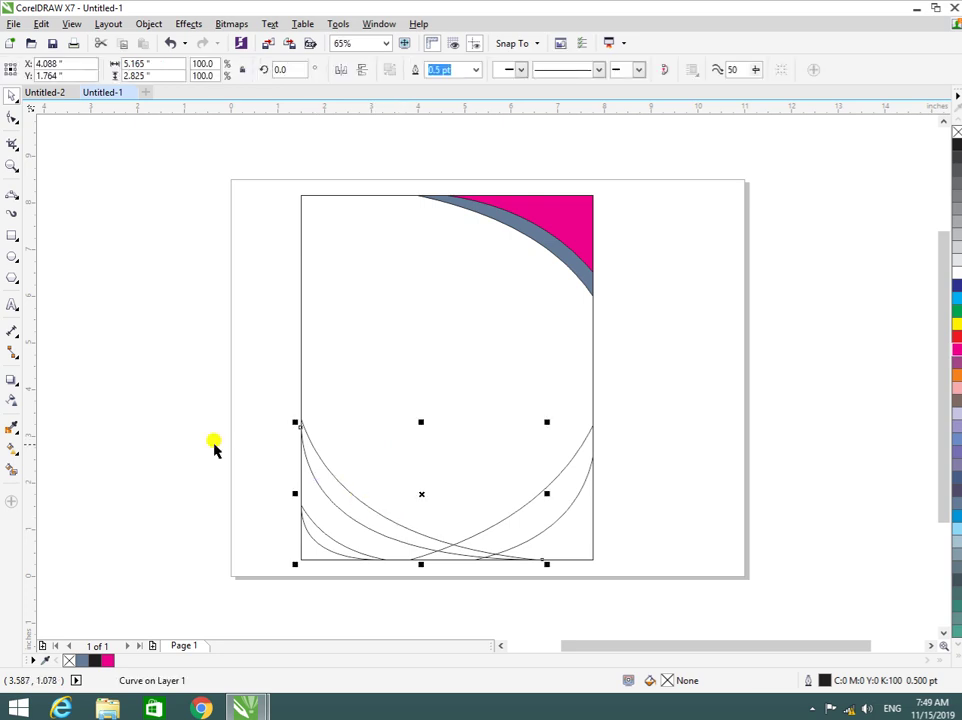
click(13, 450)
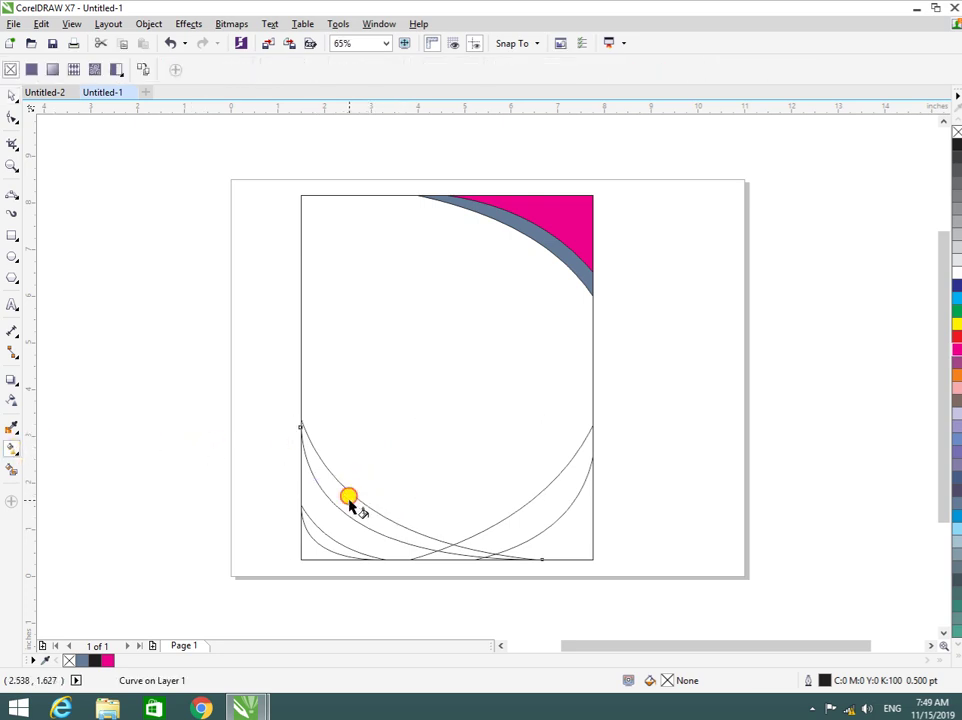
click(12, 468)
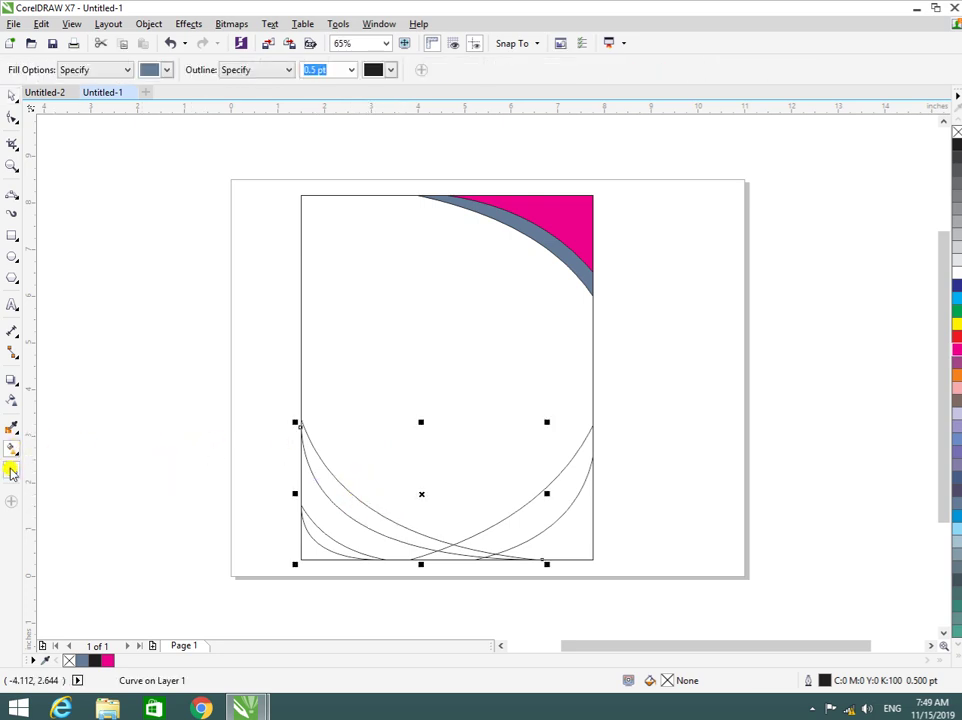
click(327, 484)
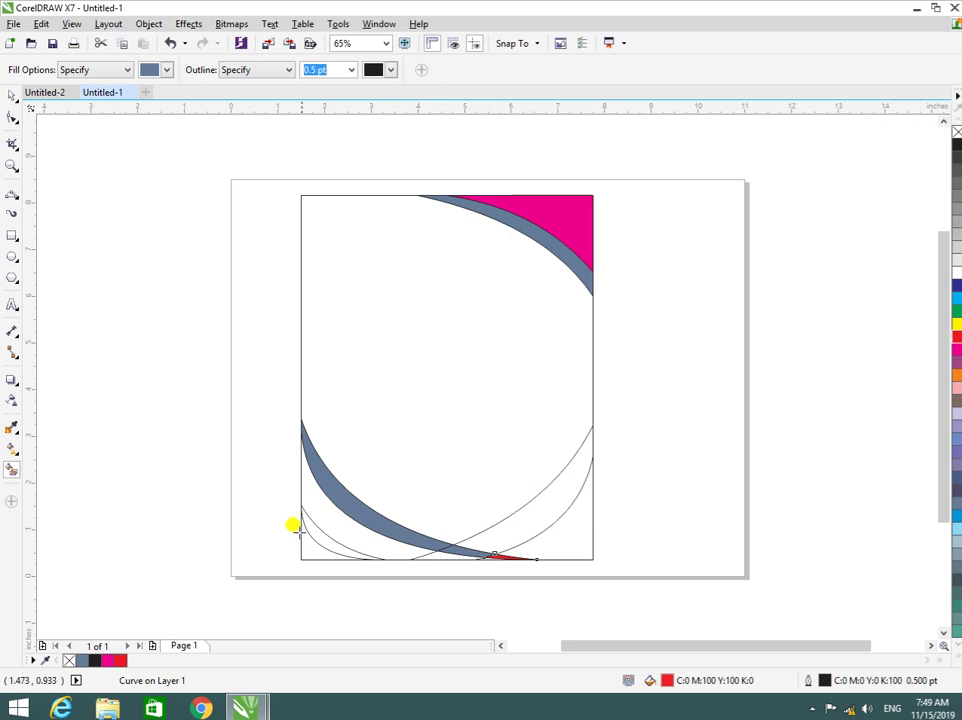
click(512, 556)
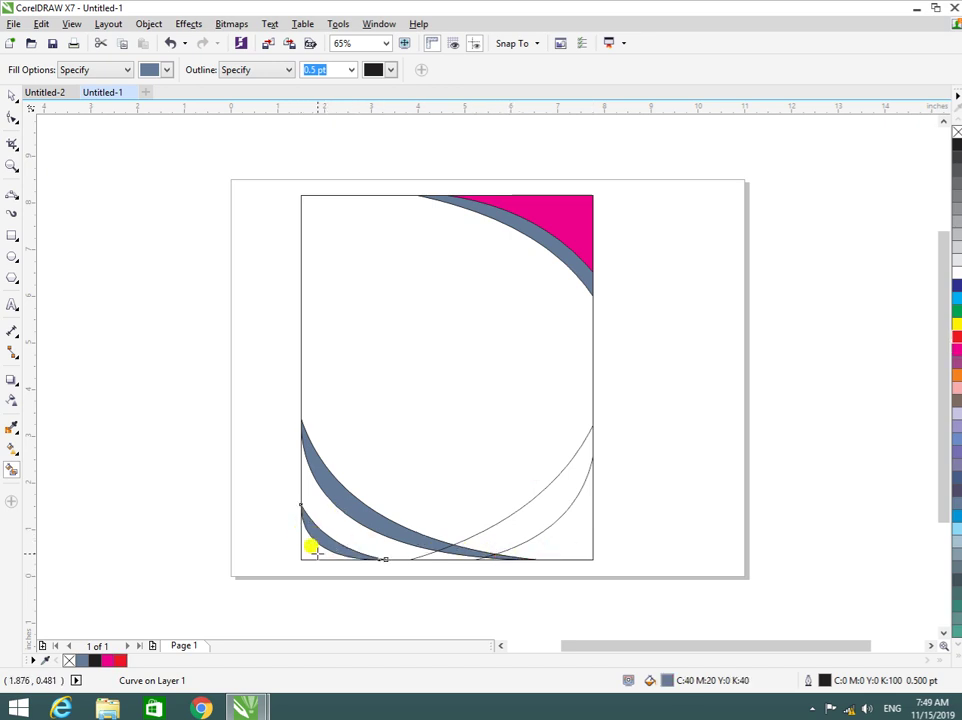
click(358, 552)
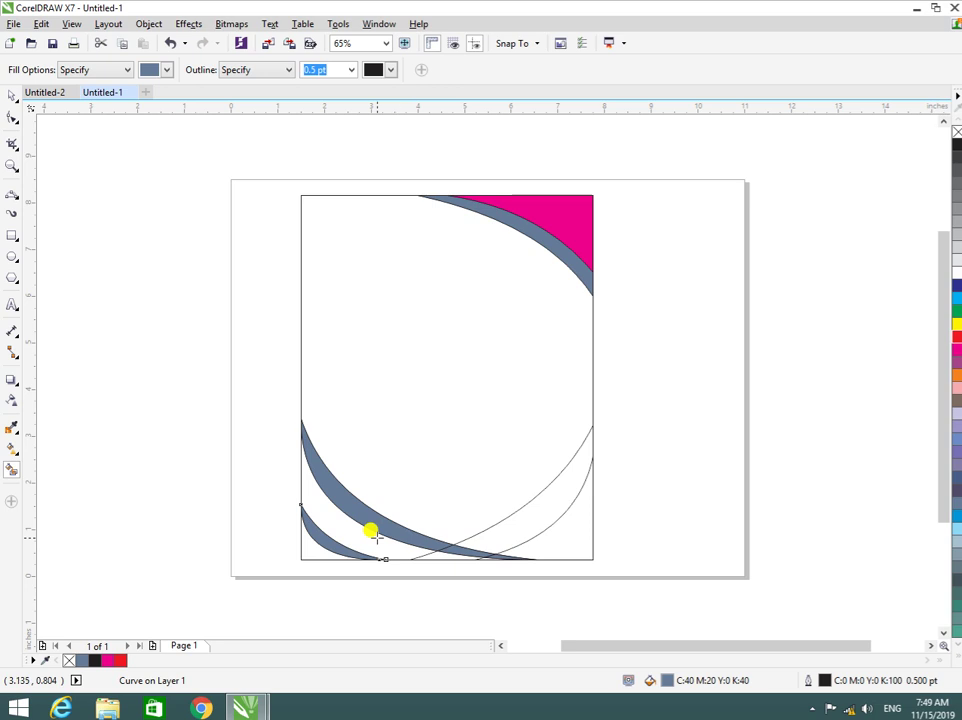
click(957, 288)
Step: Smart-fill the curved band across the lower-right corner and its piece at the bottom edge, and recolor both yellow (C:0 M:0 Y:100 K:0)
click(530, 498)
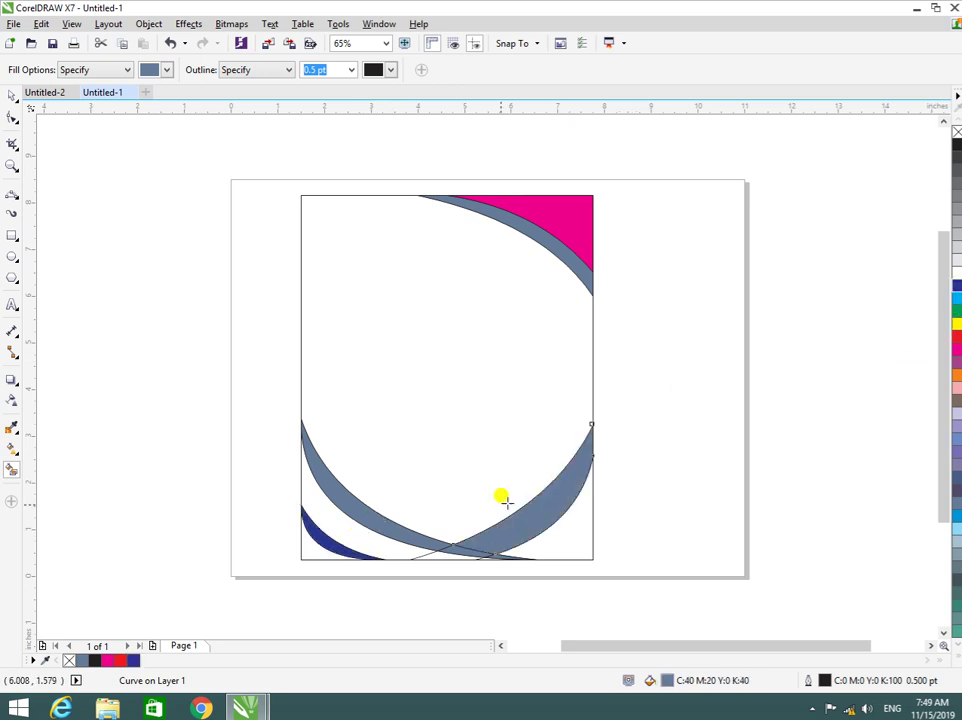
click(444, 545)
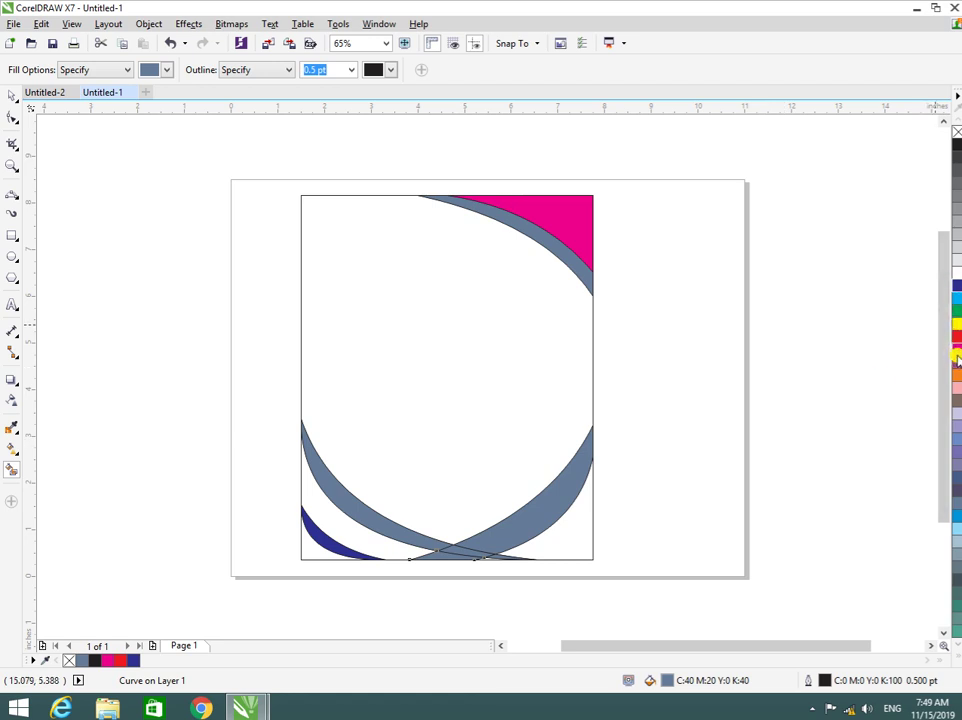
click(438, 549)
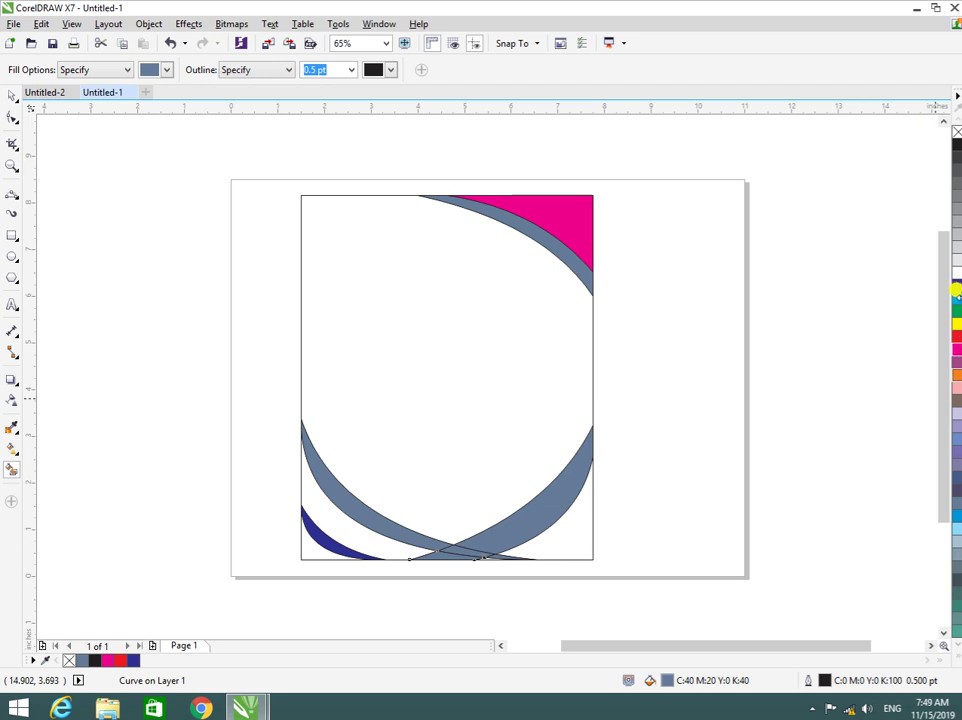
click(447, 554)
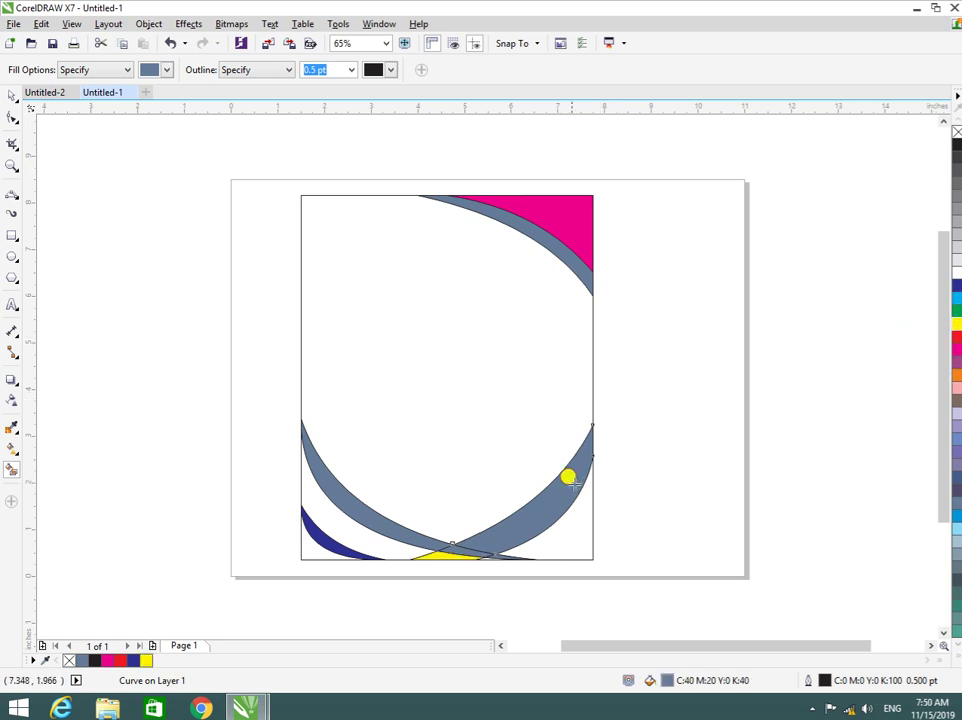
click(590, 472)
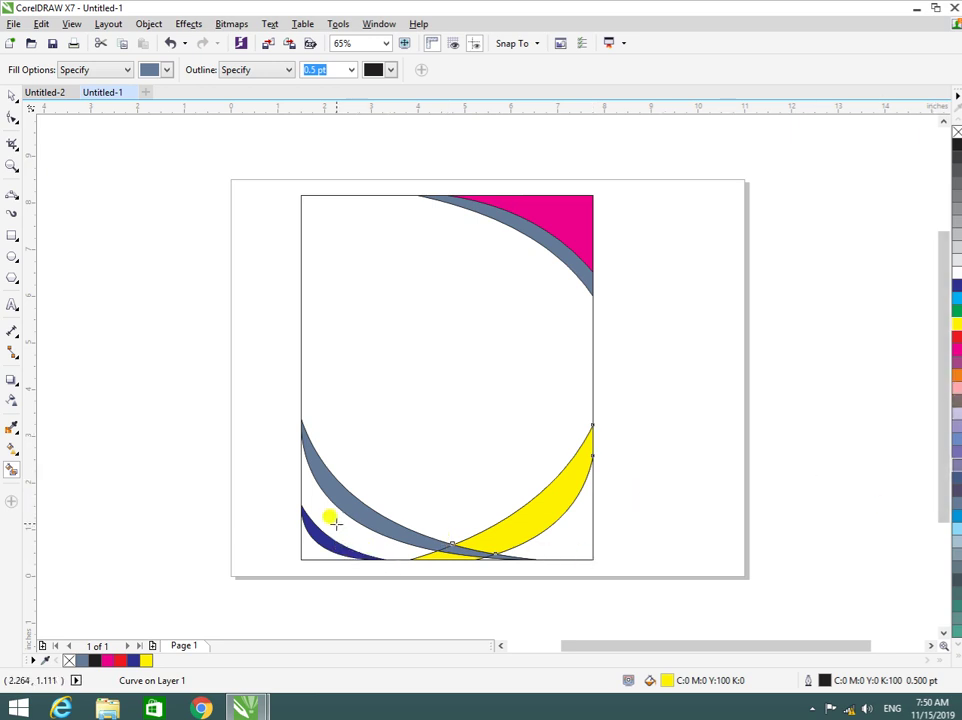
mouse_move(330, 511)
mouse_down()
mouse_move(760, 502)
mouse_move(859, 371)
mouse_move(954, 200)
mouse_move(956, 178)
mouse_move(470, 467)
mouse_up()
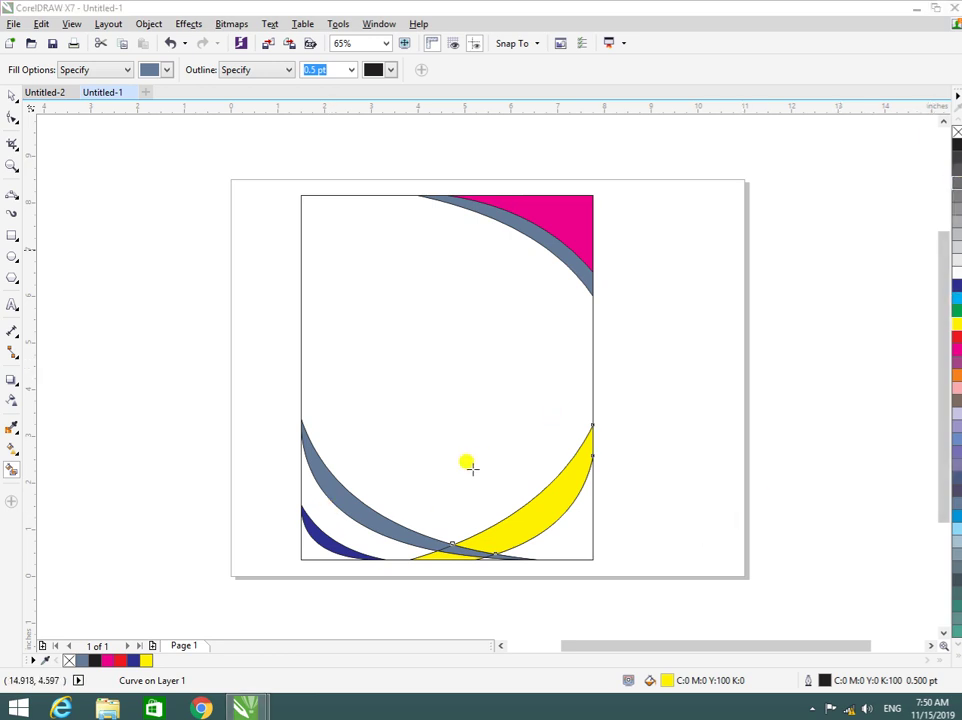
Step: Try a dark grey fill (C:0 M:0 Y:0 K:90) on the area between the two lower-left bands with Smart Fill
click(334, 518)
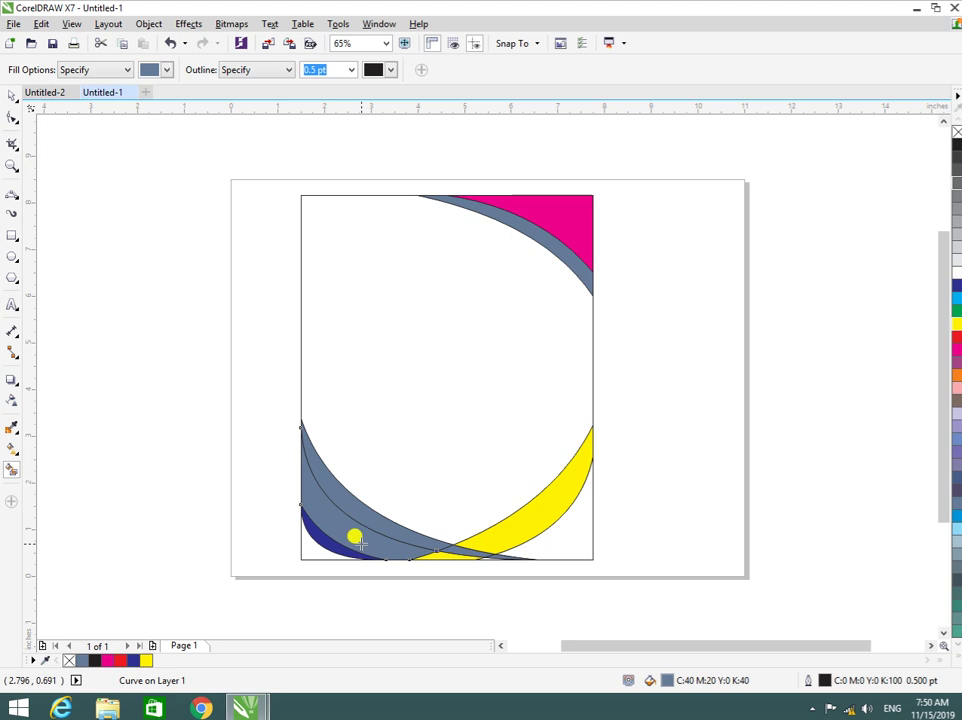
key(ctrl+z)
click(361, 532)
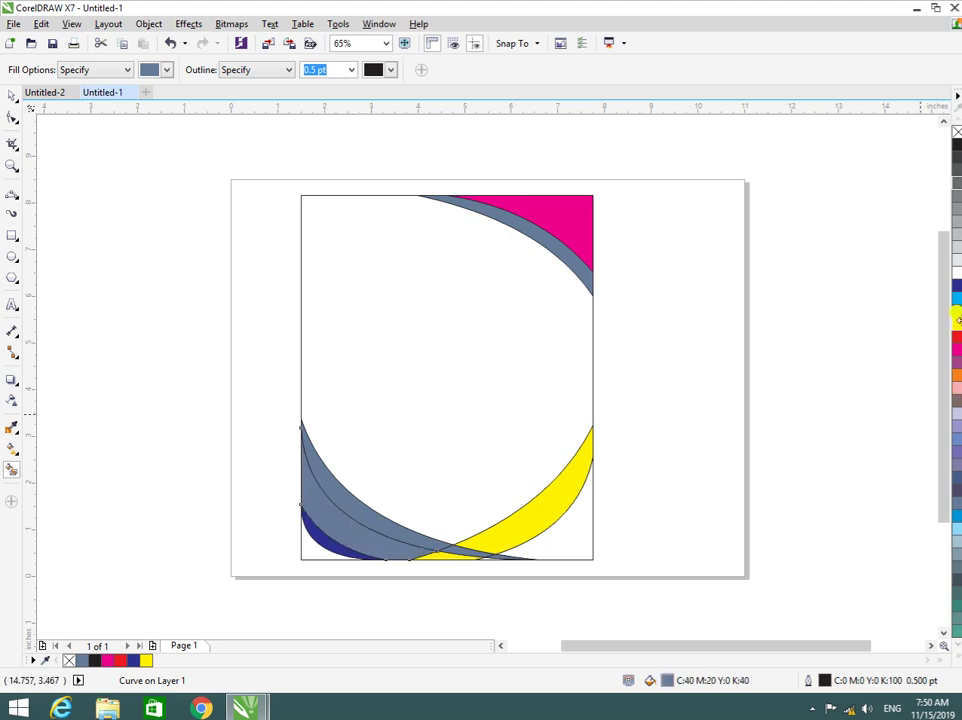
click(956, 156)
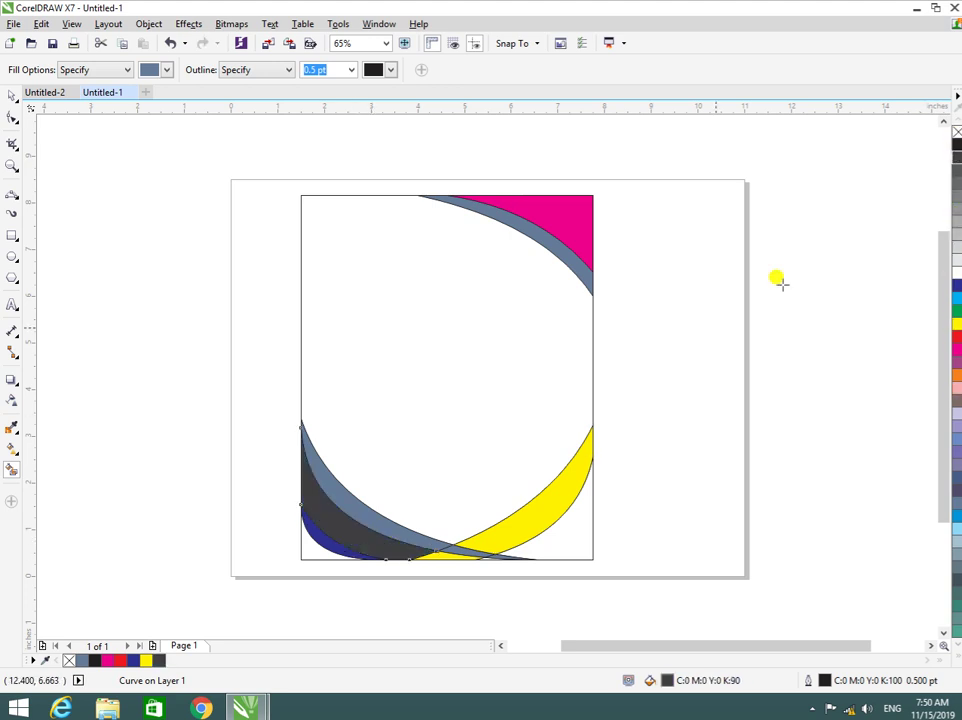
Step: Smart-fill the area between the two lower-left bands and recolor it red (C:0 M:100 Y:100 K:0)
click(326, 518)
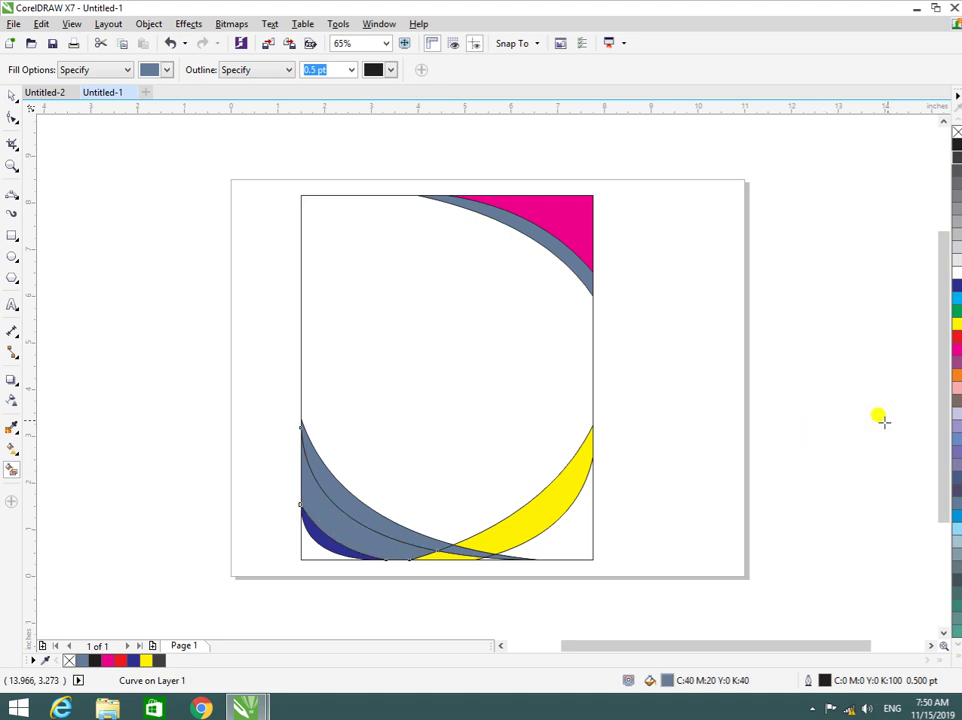
click(956, 330)
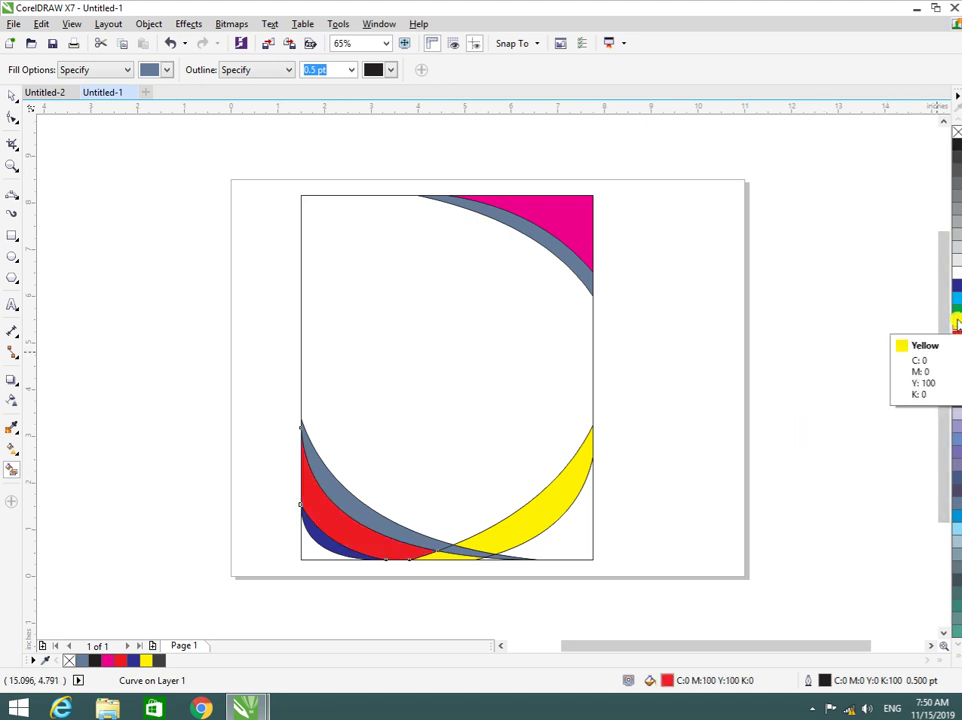
drag(956, 322, 470, 558)
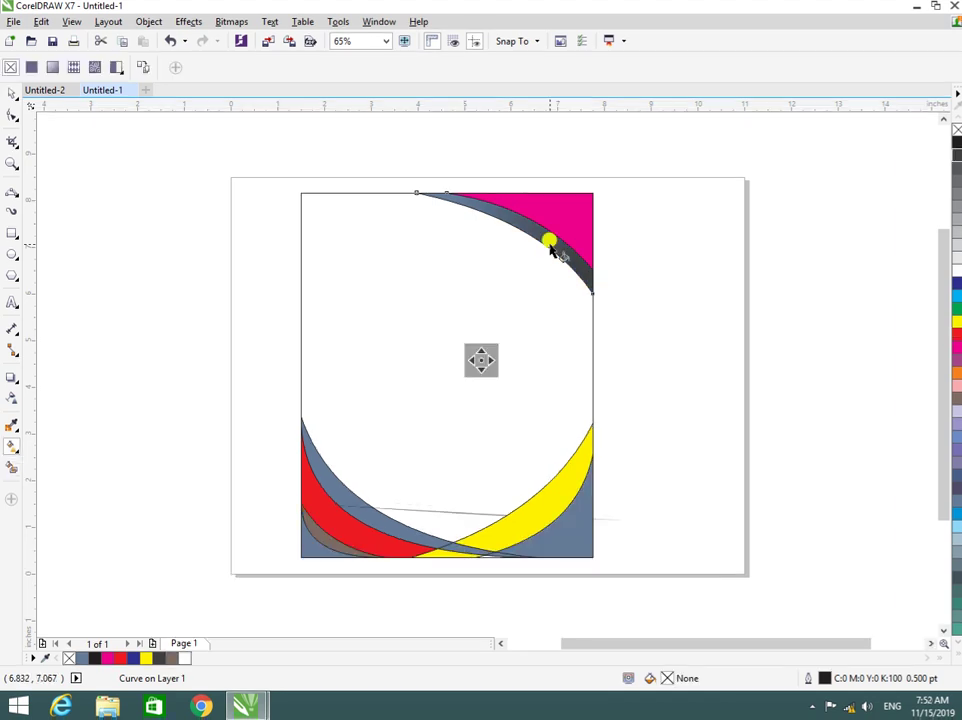
Step: Delete the small brown lower-left band together with its drop shadow
drag(552, 246, 3, 68)
click(12, 90)
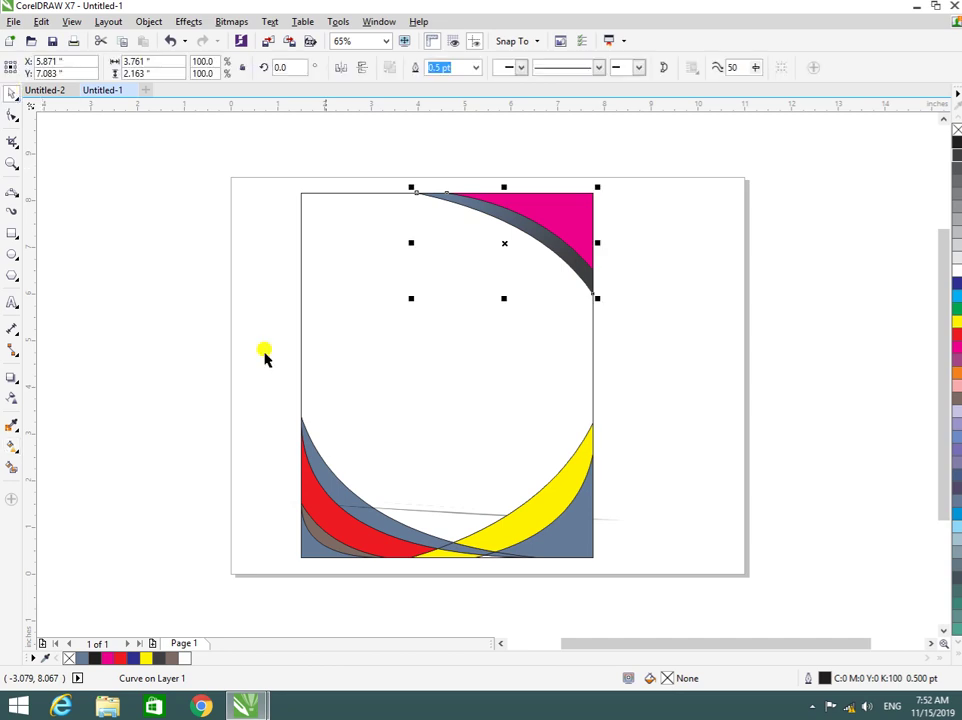
click(412, 507)
click(416, 506)
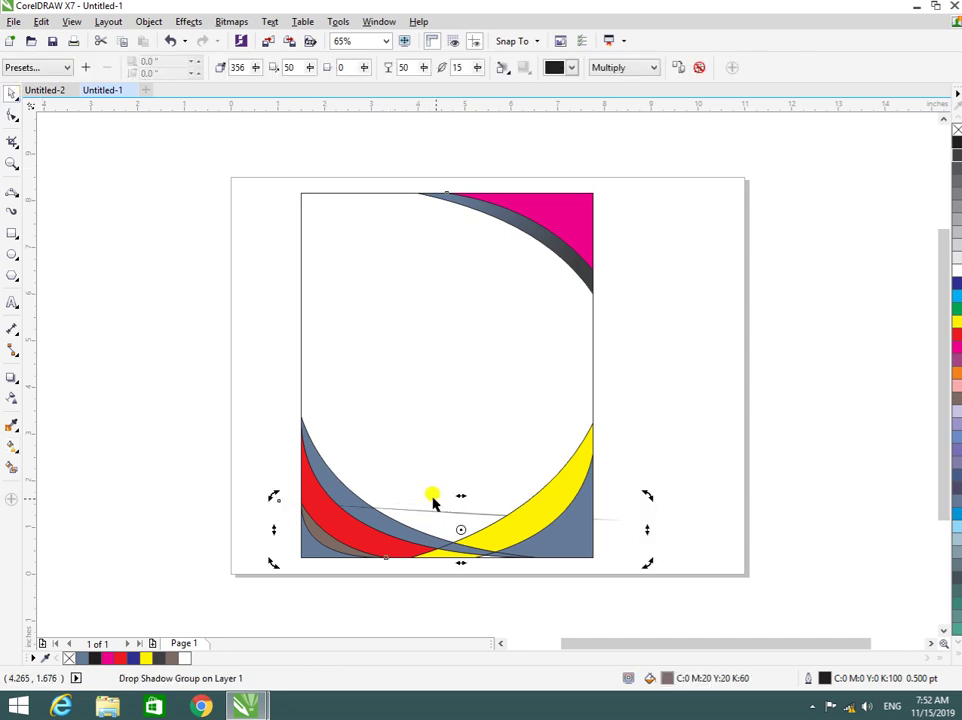
key(Delete)
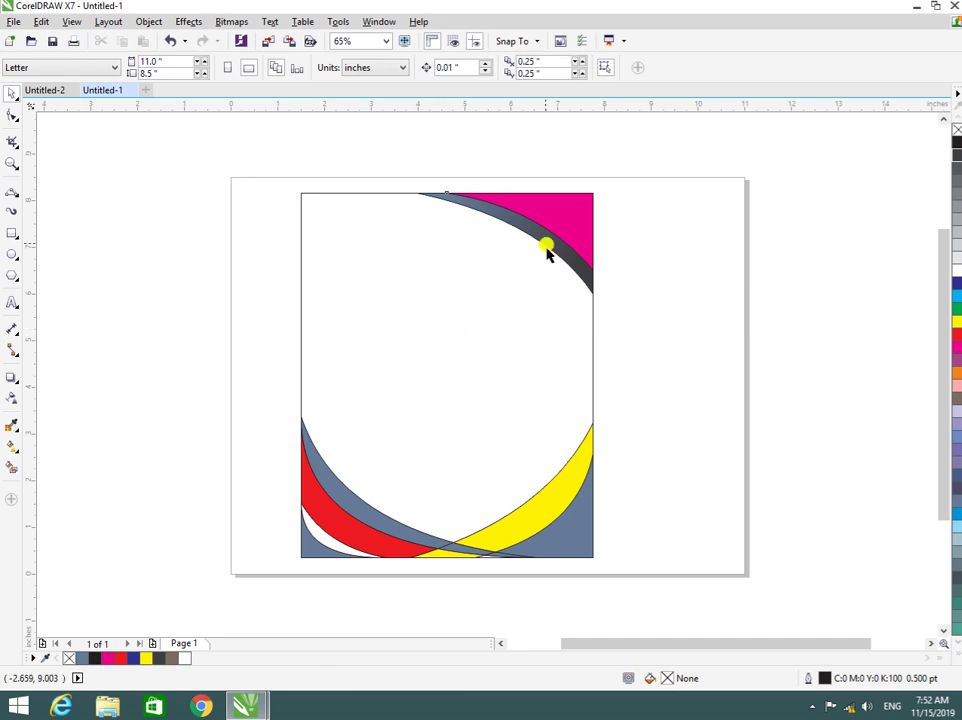
Step: Recolor the magenta area in the panel's upper-right corner yellow (C:0 M:0 Y:100 K:0)
click(574, 213)
click(956, 327)
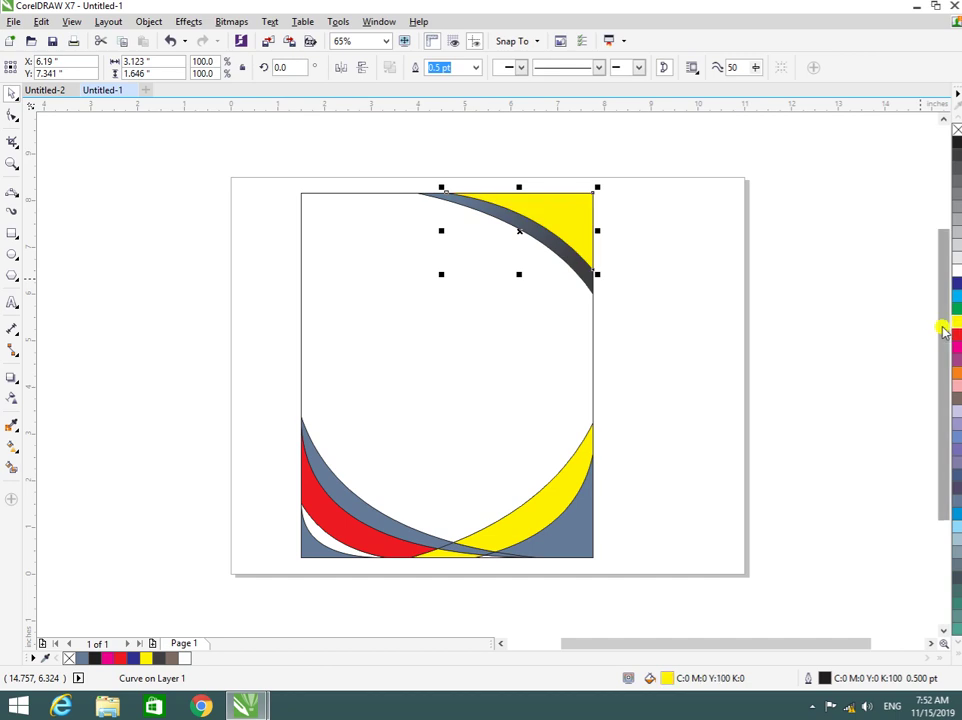
click(13, 330)
click(14, 350)
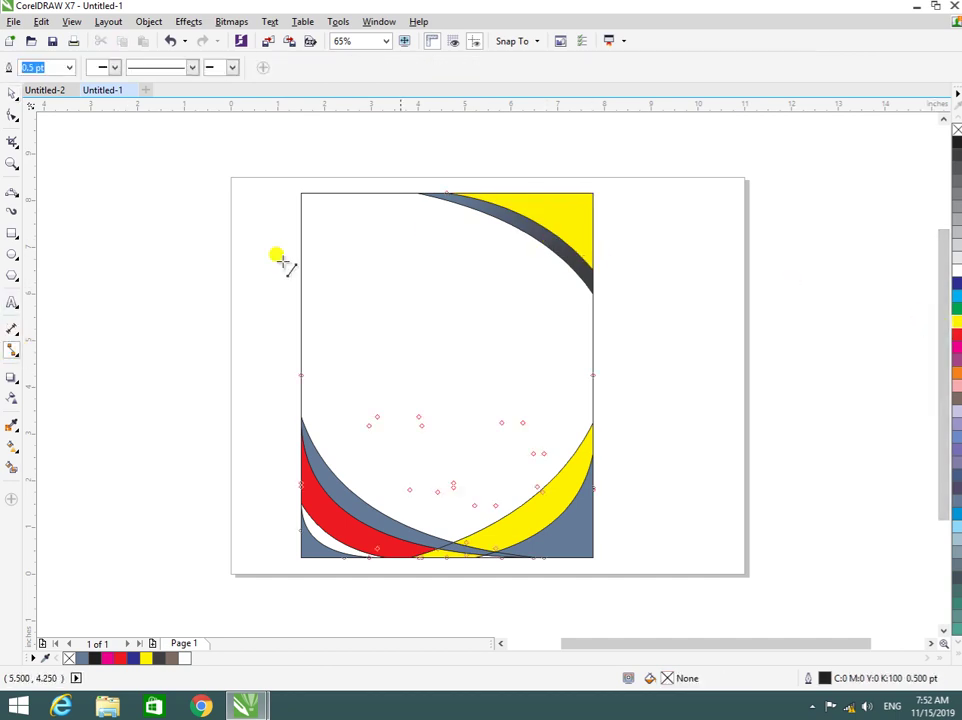
drag(497, 190, 526, 250)
key(ctrl+z)
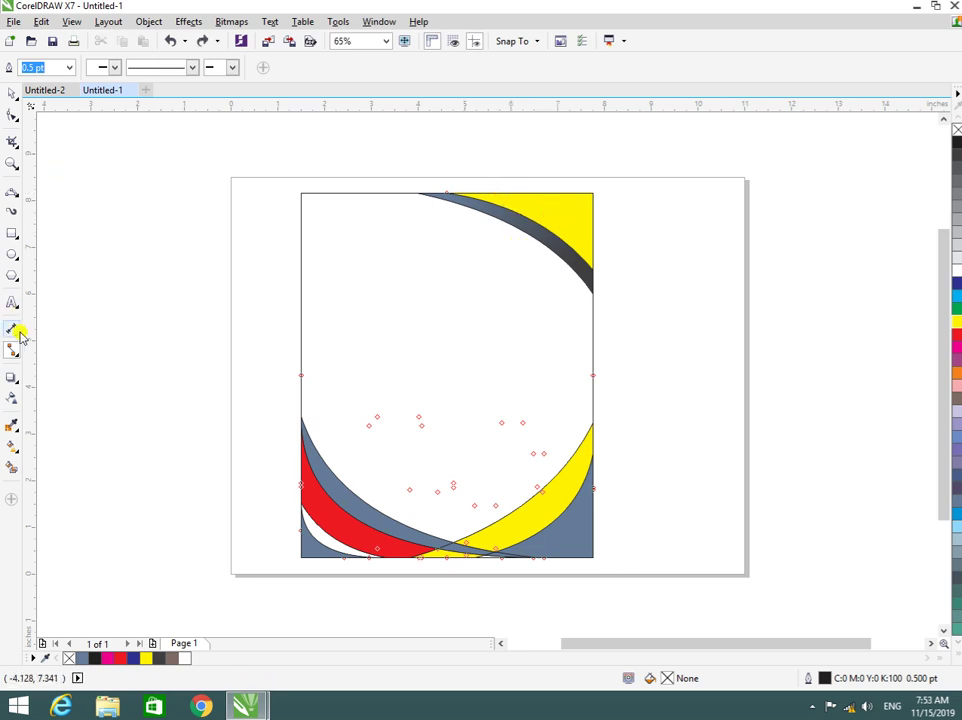
Step: Apply a linear transparency at -42.2° to the yellow upper-right corner area, with 59 at its start and 53 at its end
click(14, 399)
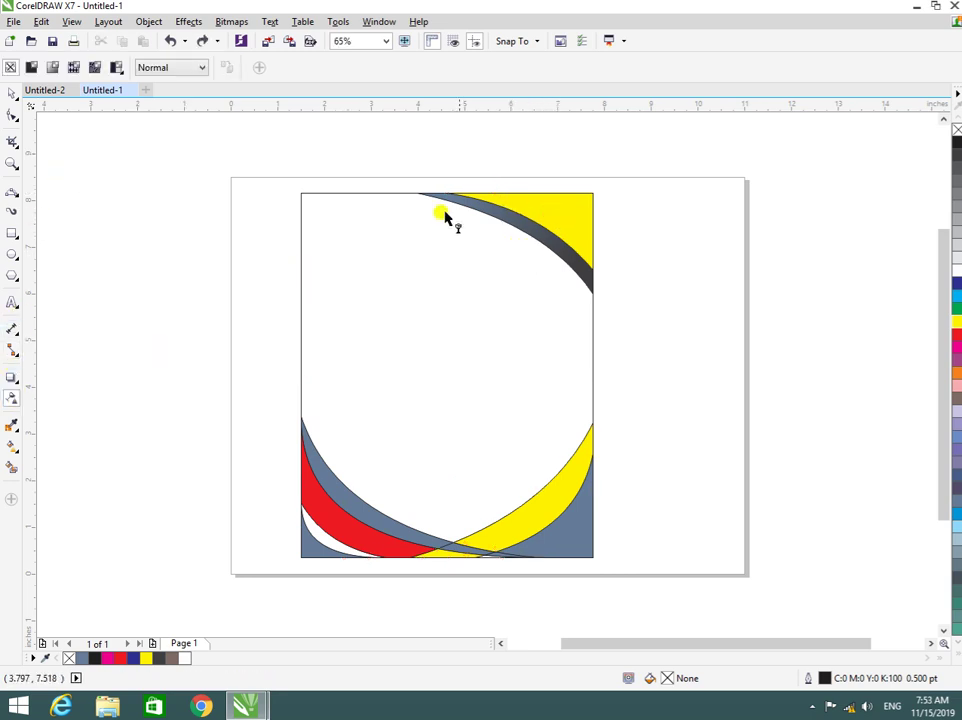
click(530, 217)
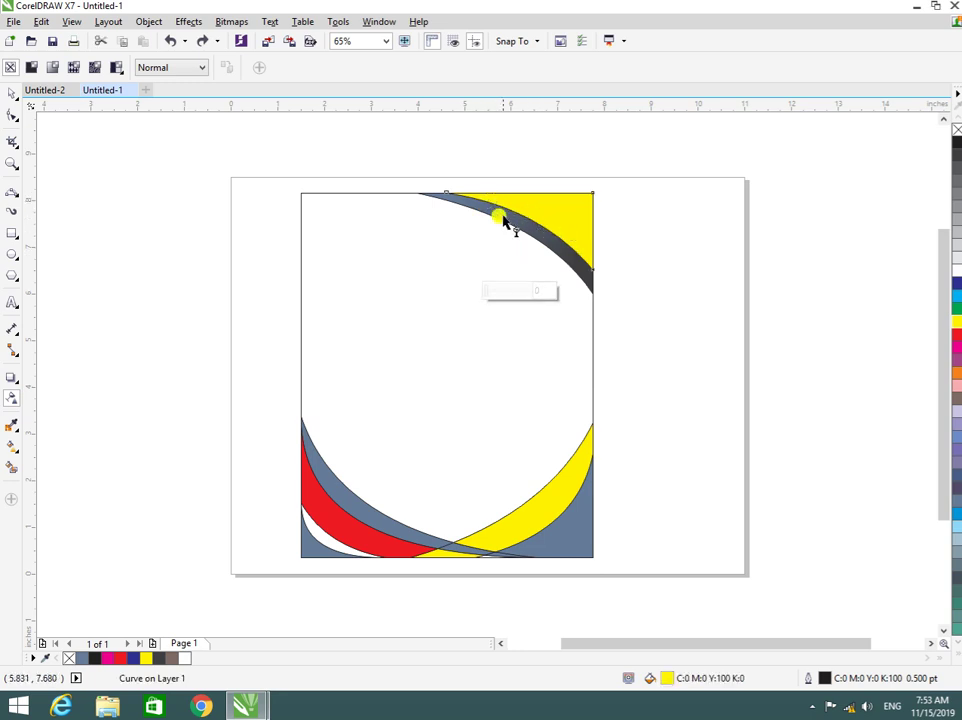
drag(497, 193, 581, 232)
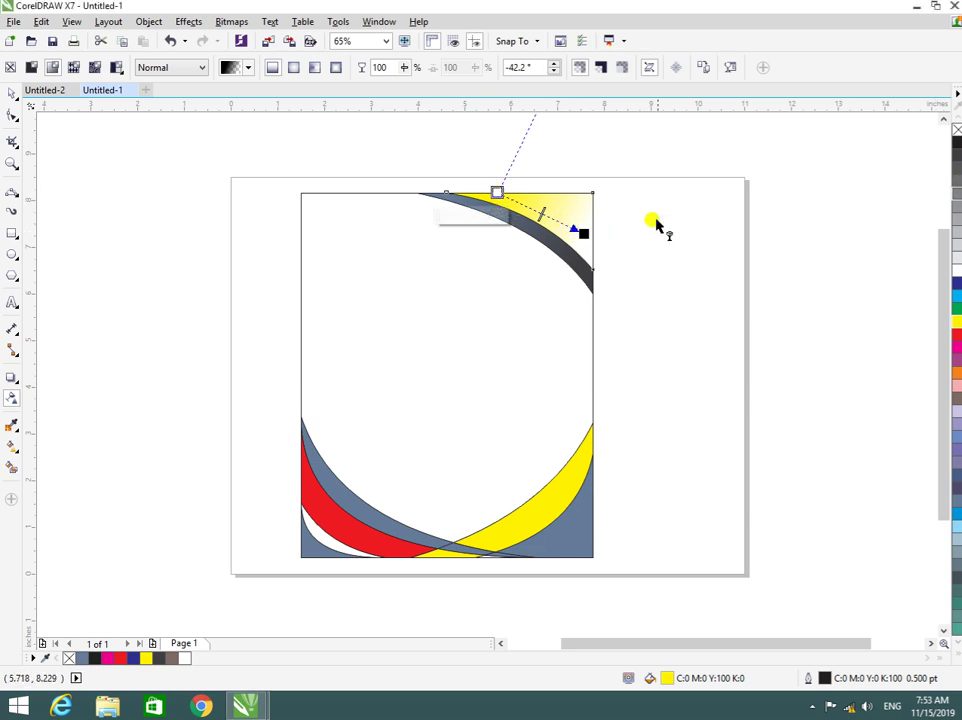
click(957, 170)
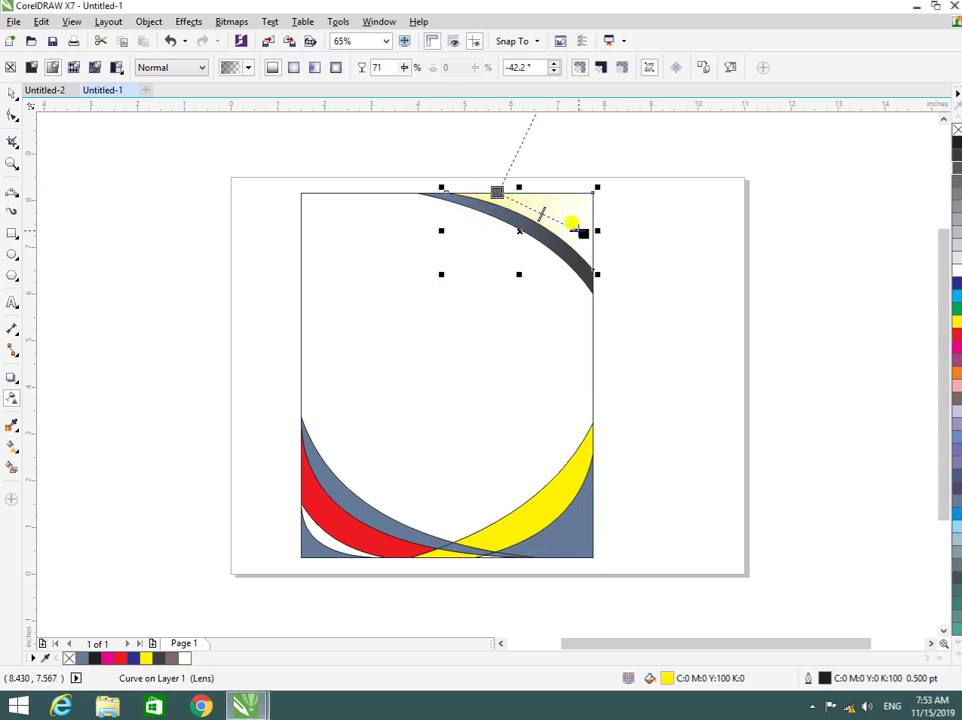
click(957, 183)
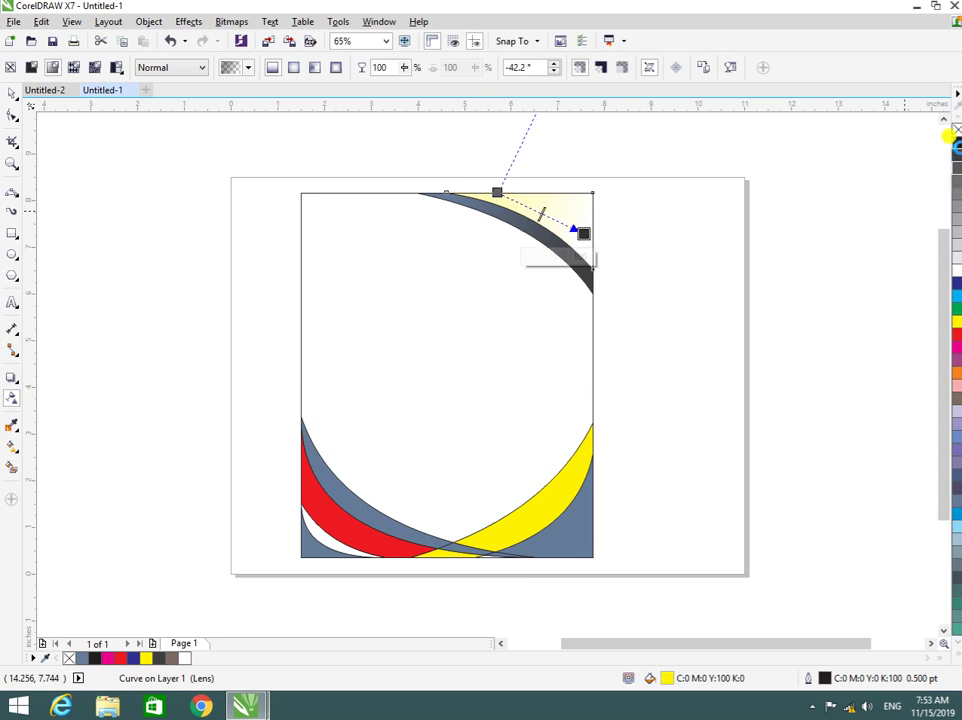
click(957, 258)
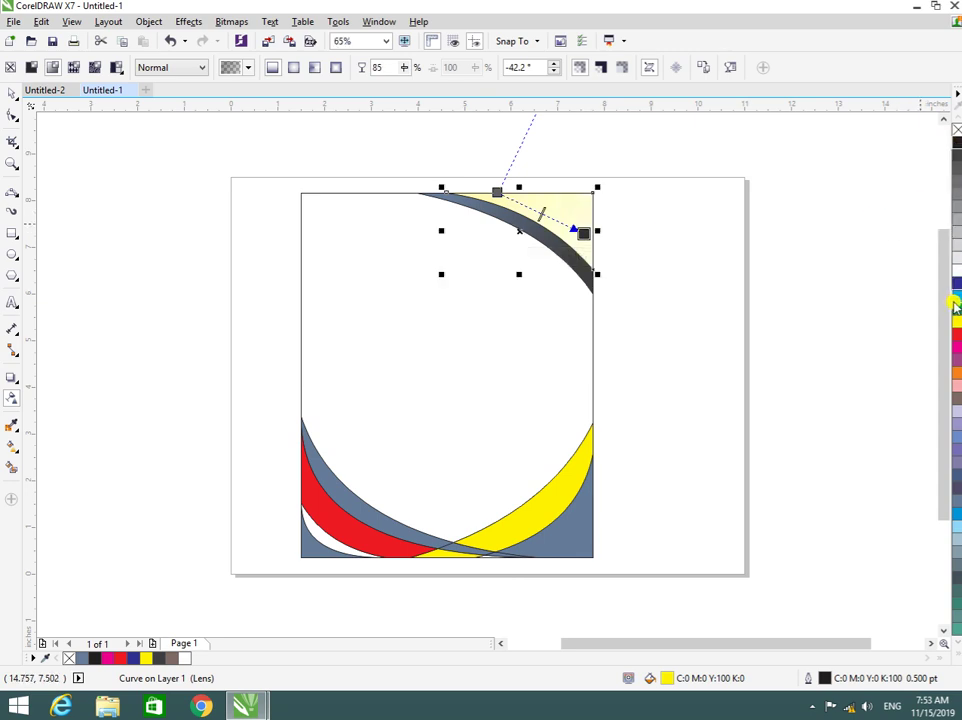
click(582, 233)
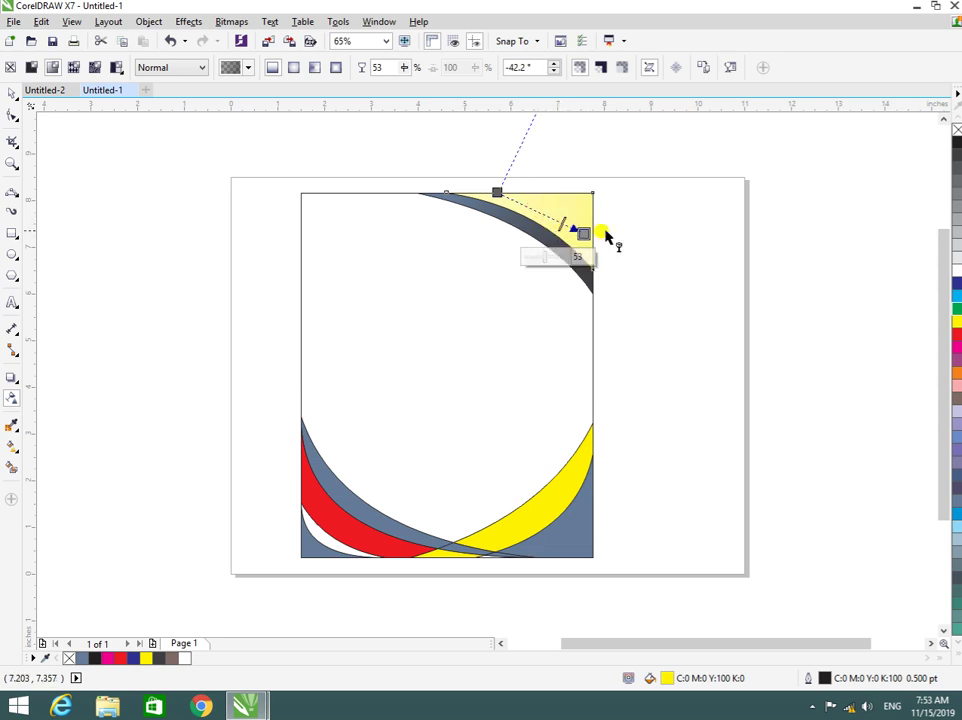
click(957, 333)
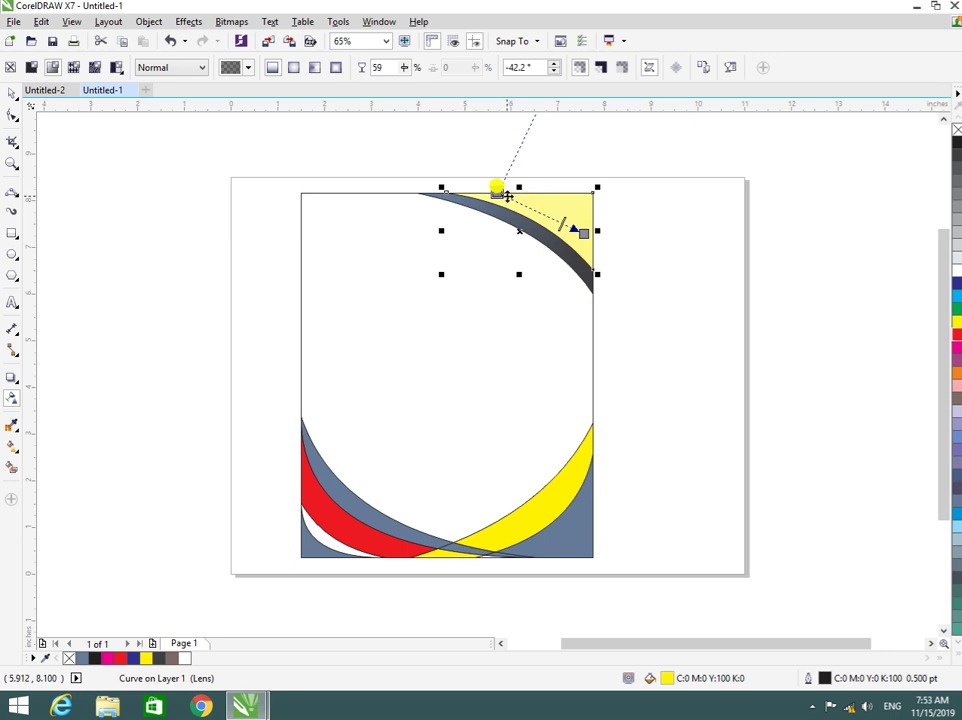
click(617, 252)
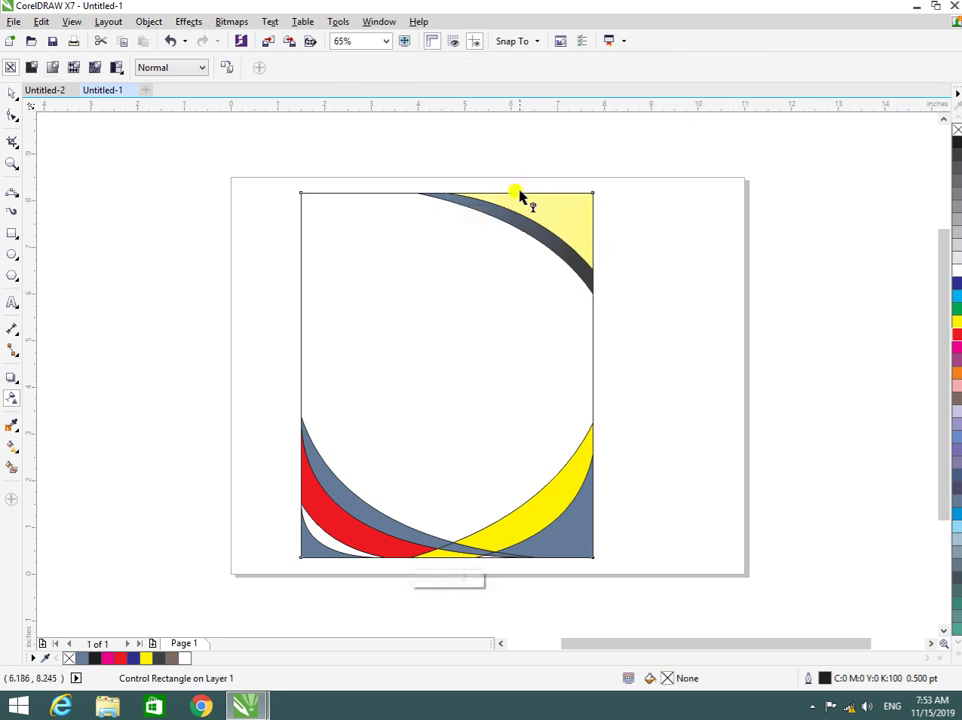
Step: Apply a linear transparency to the panel rectangle from its upper-right corner at -131.6°, with a start transparency of 79
drag(518, 192, 612, 309)
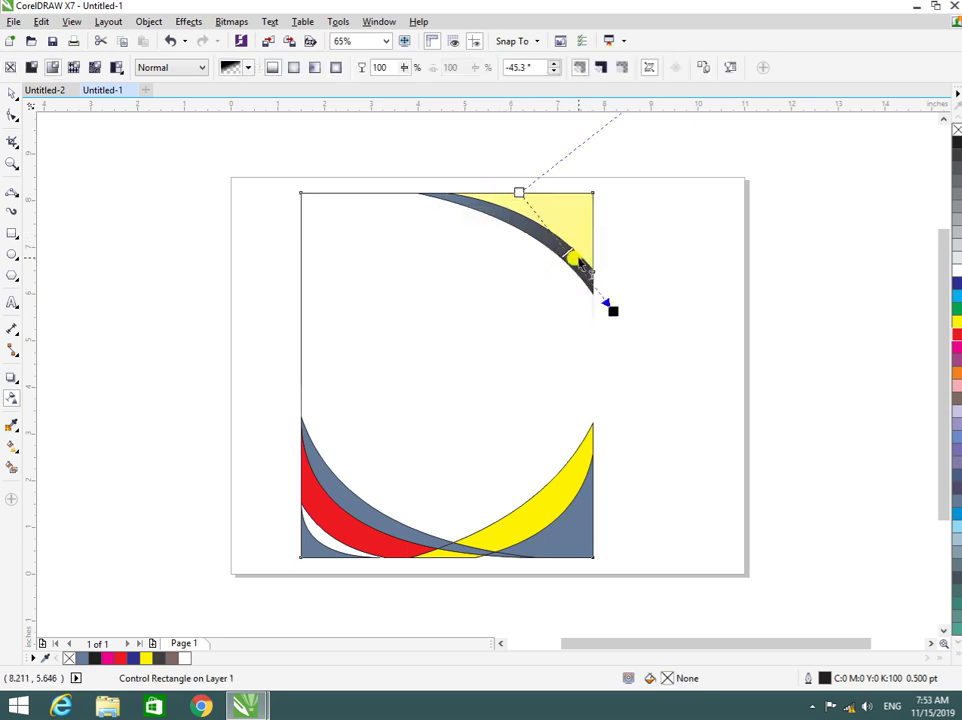
click(705, 400)
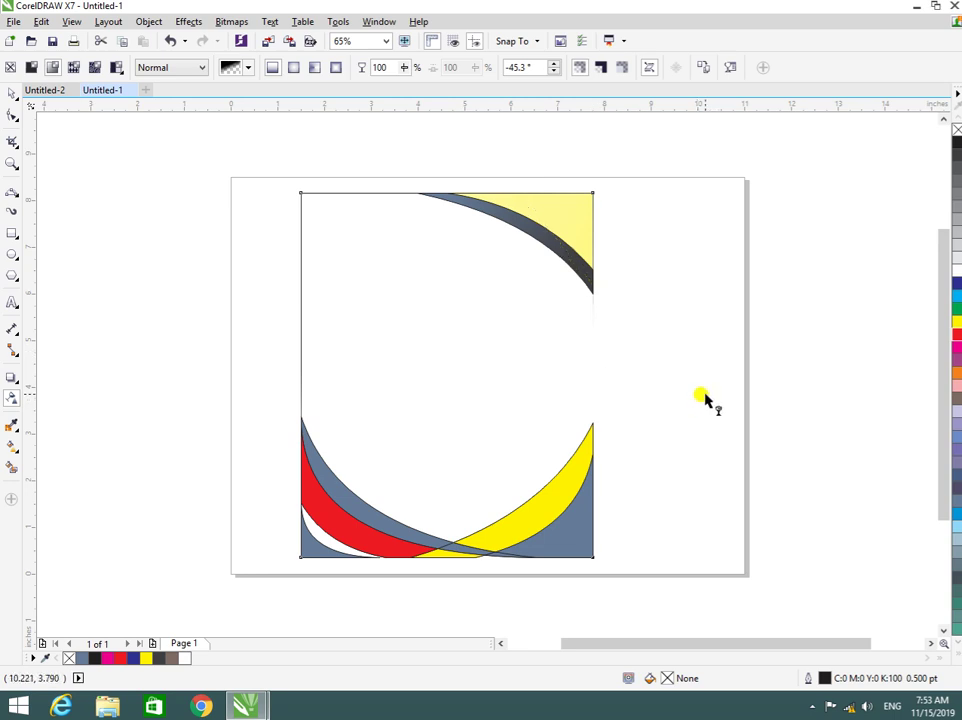
click(620, 324)
drag(574, 192, 515, 275)
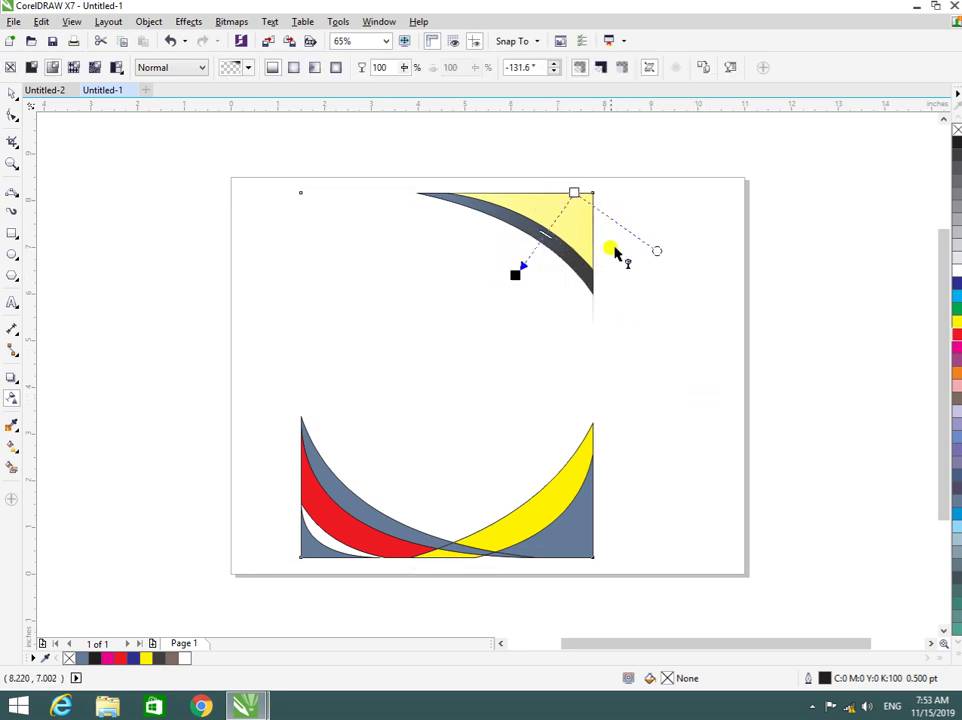
click(570, 188)
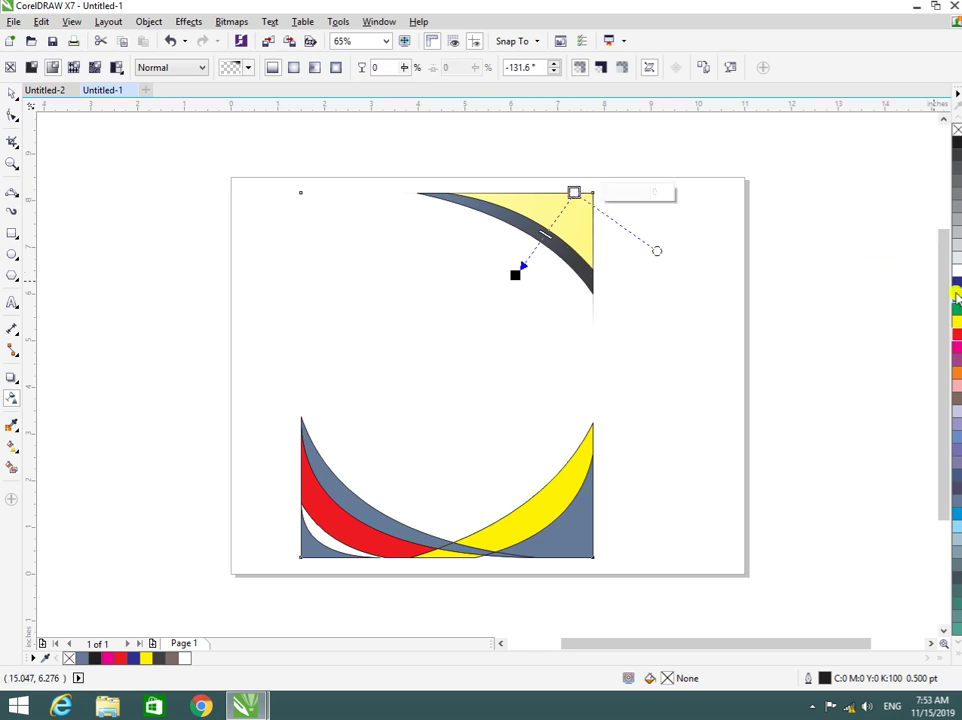
drag(955, 295, 598, 217)
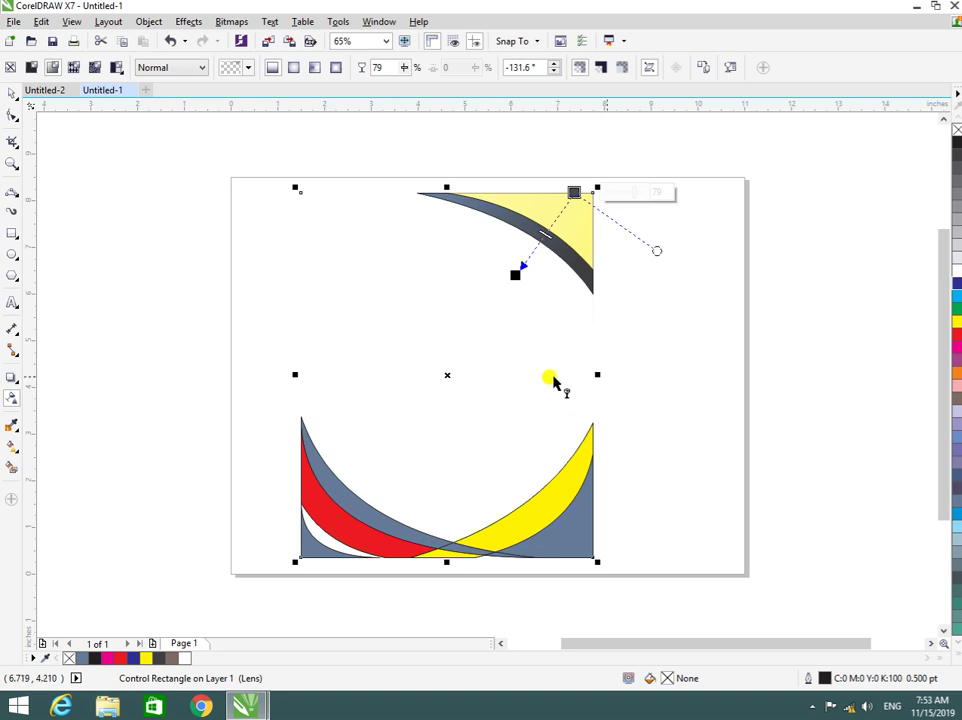
click(651, 414)
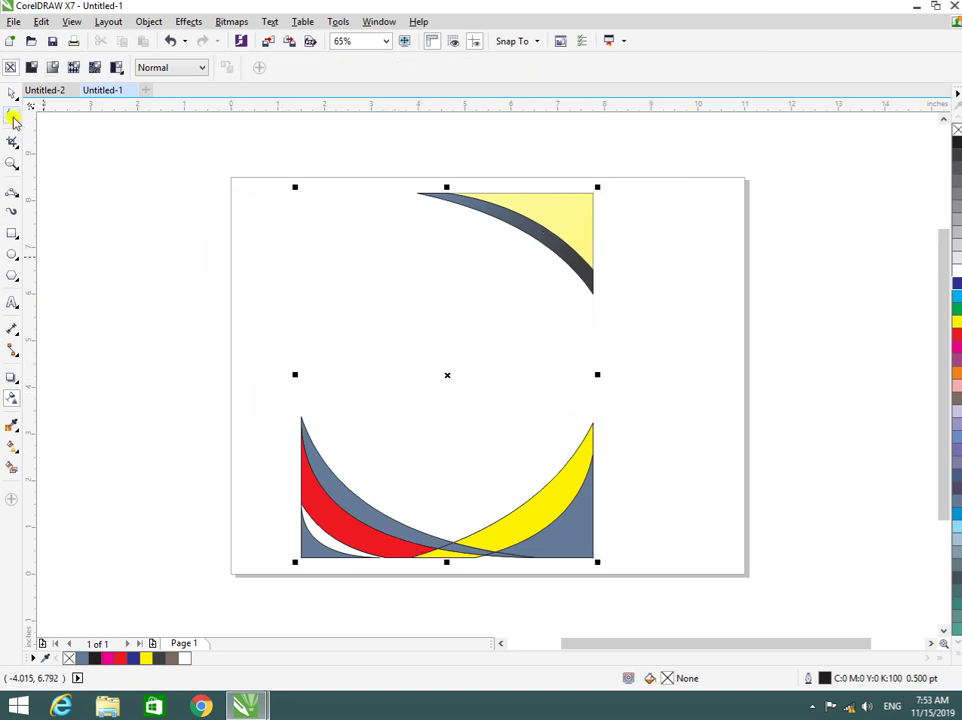
Step: Move the unfilled curve along the outer lower-left band away from the artwork and delete it
click(13, 97)
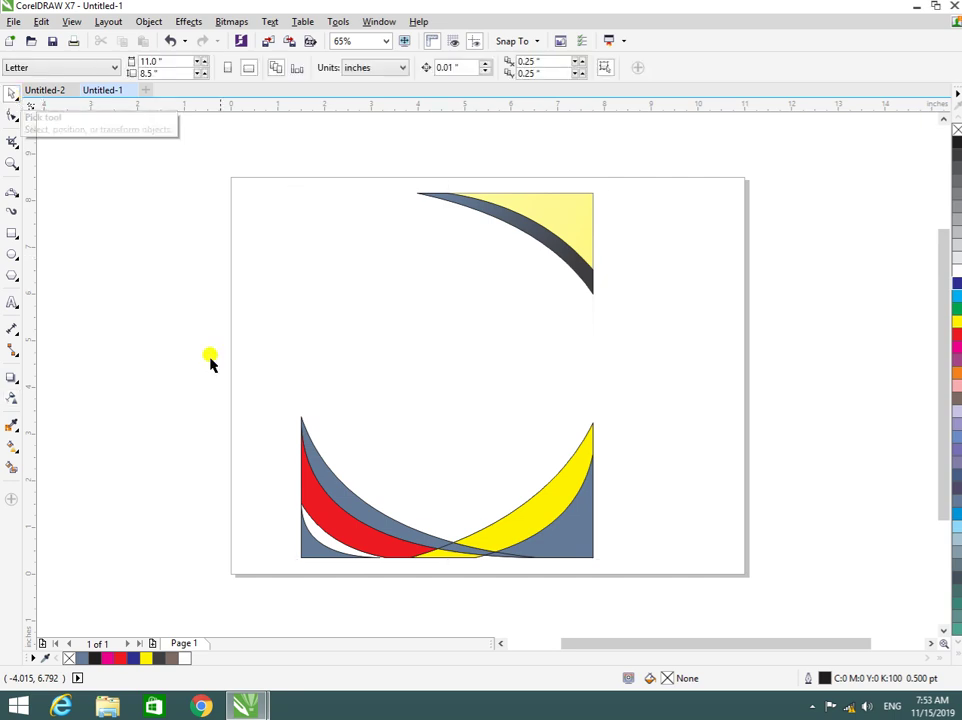
click(318, 482)
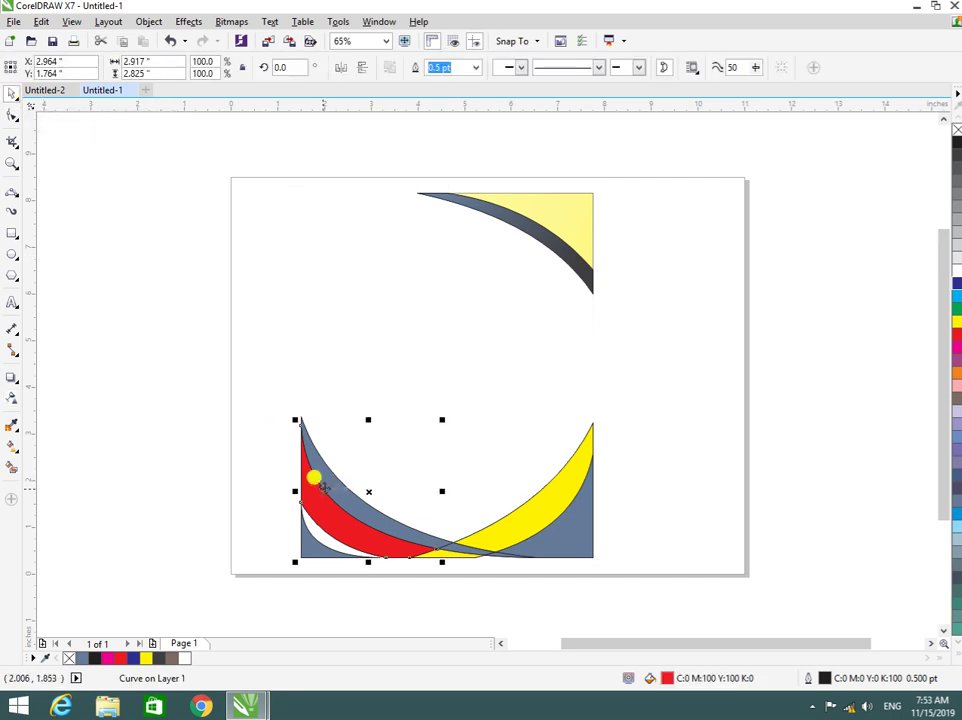
click(320, 488)
click(367, 466)
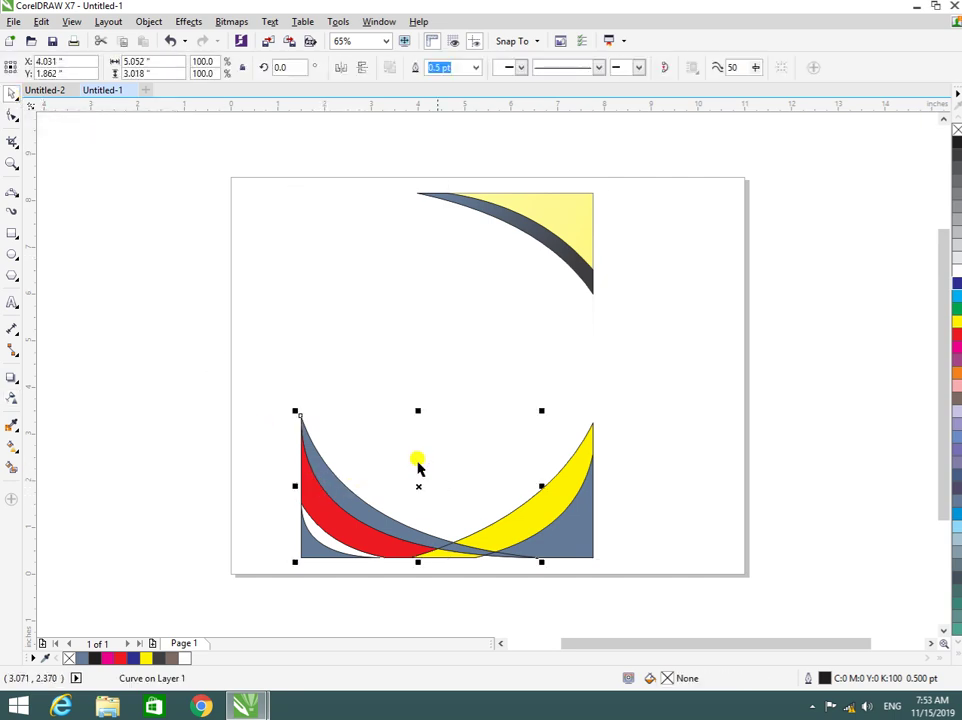
drag(358, 496, 339, 397)
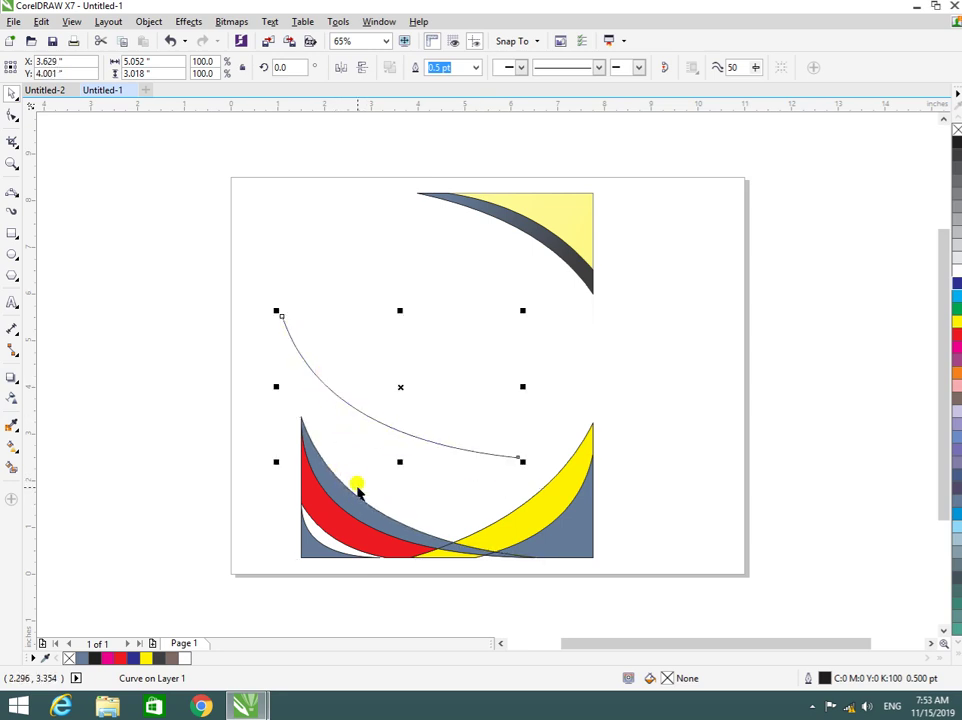
key(Delete)
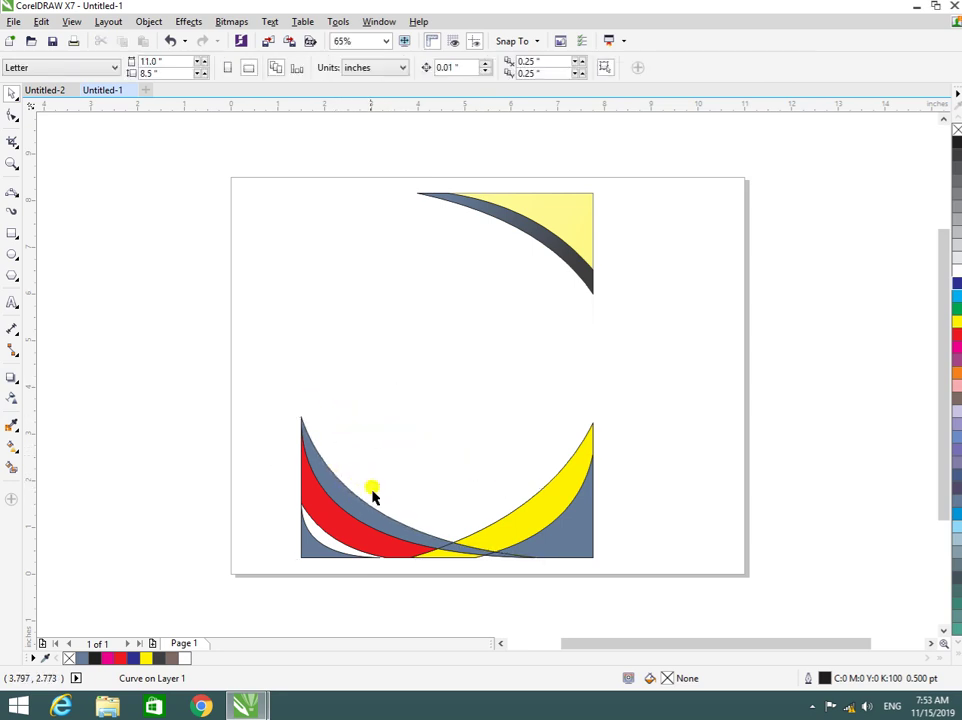
Step: Try to pull the overlapping red, blue-grey and yellow band pieces at the panel's bottom apart
drag(421, 549, 441, 500)
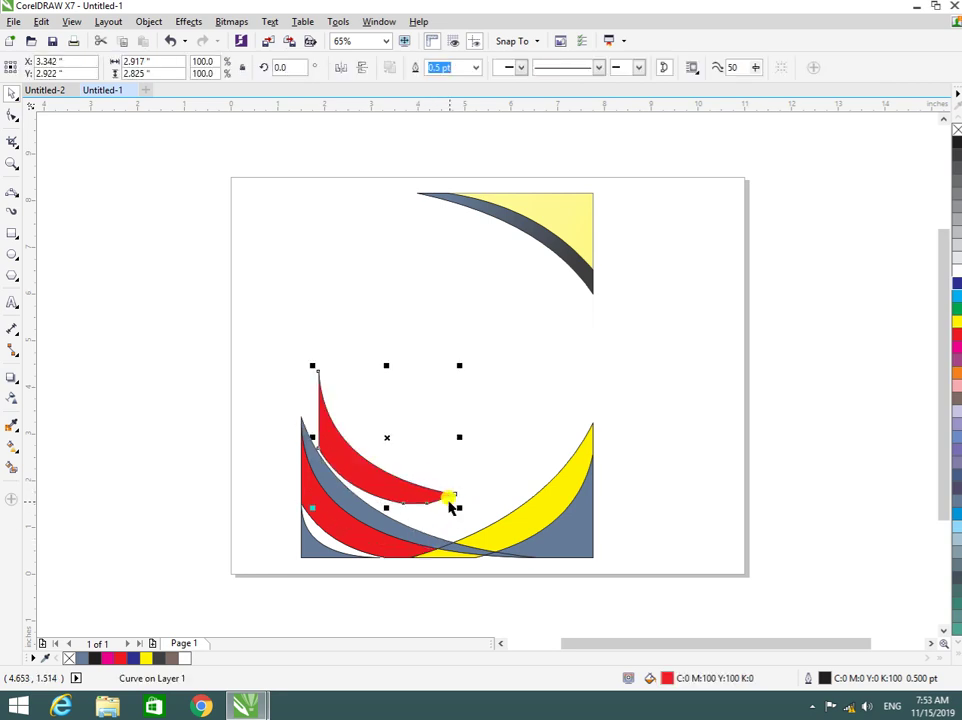
key(ctrl+z)
click(458, 553)
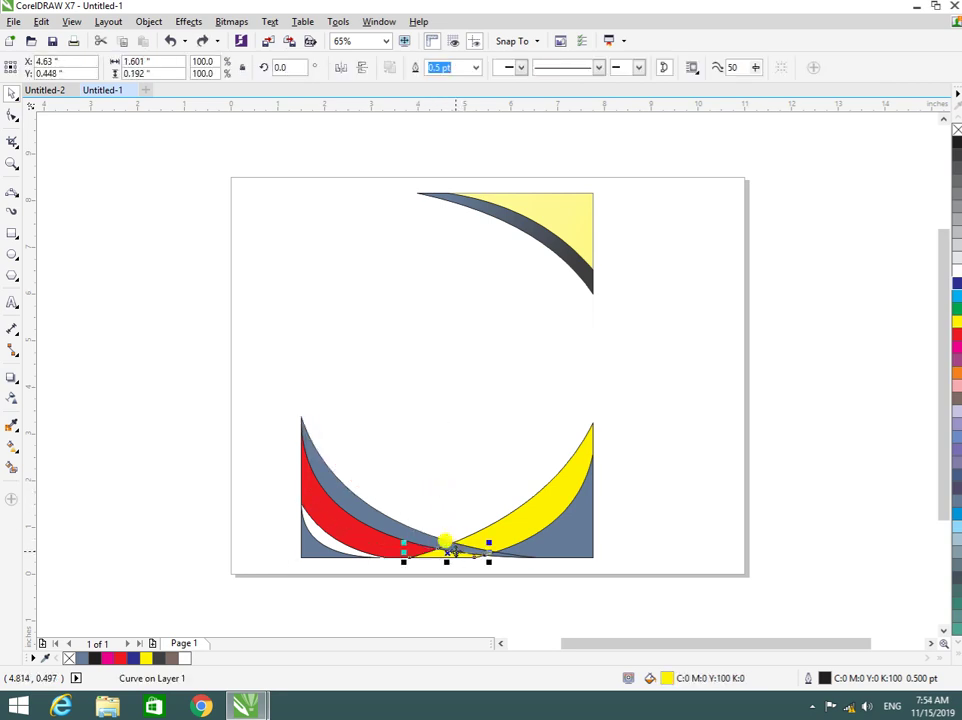
click(388, 538)
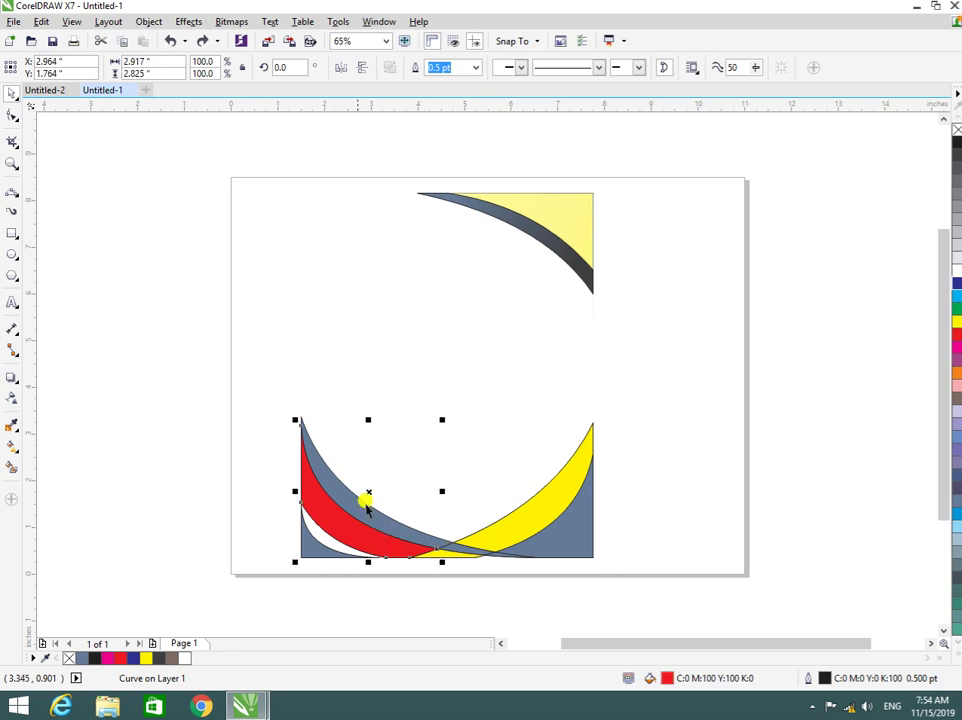
drag(372, 492, 390, 425)
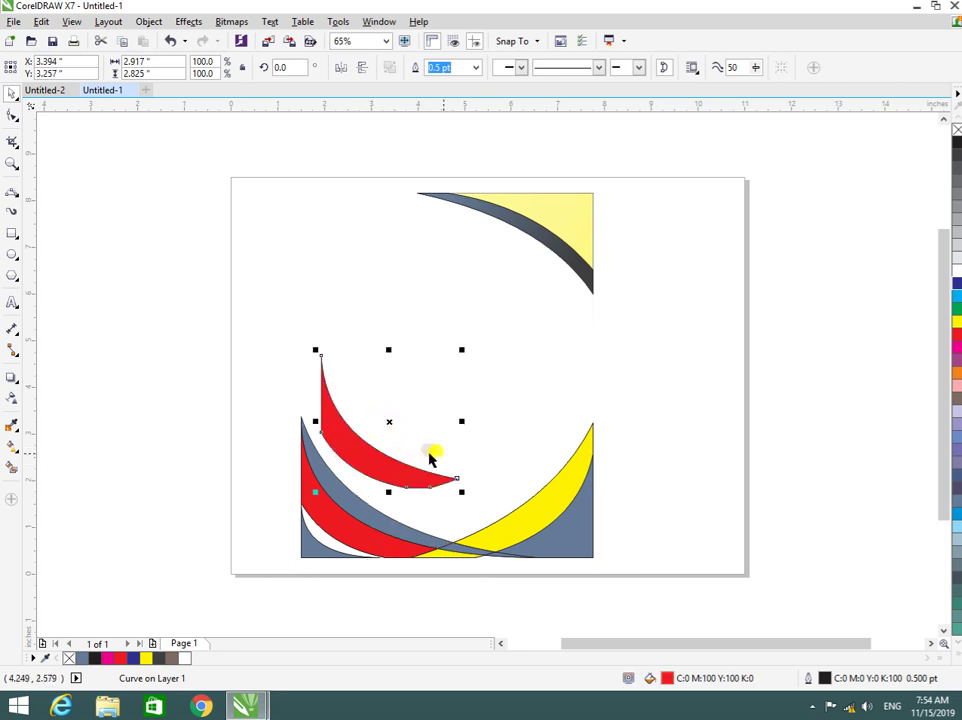
click(422, 544)
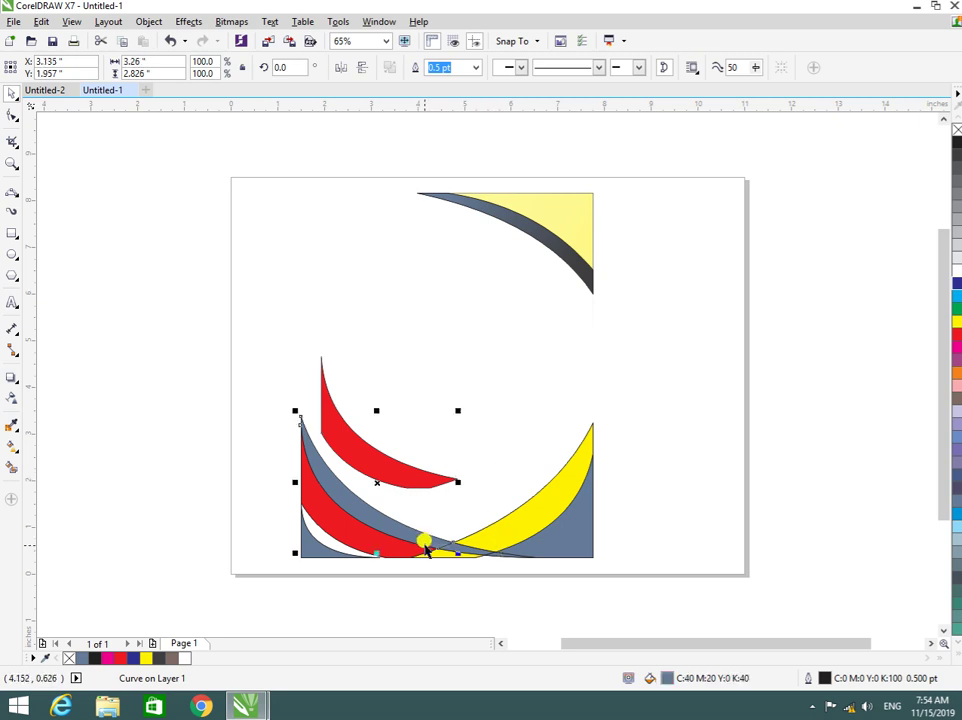
drag(425, 549, 452, 486)
mouse_move(489, 561)
mouse_down()
mouse_move(466, 551)
mouse_move(502, 554)
mouse_up()
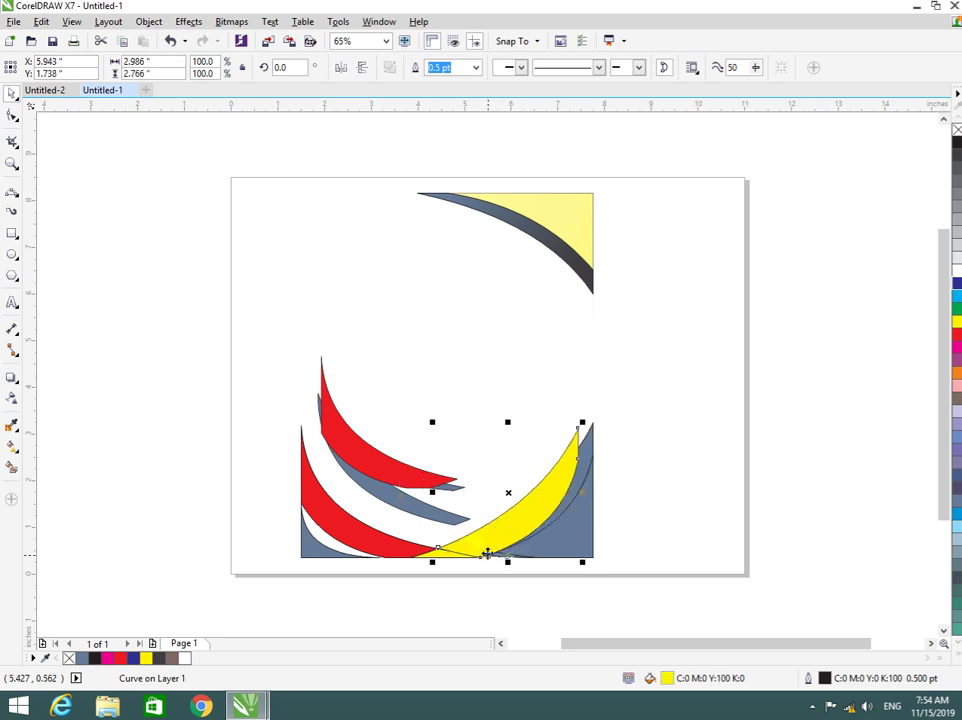
Step: Undo the moves of the red, blue-grey and yellow band pieces and the removal of the unfilled curve
key(ctrl+z)
key(ctrl+z)
key(ctrl+z)
key(ctrl+z)
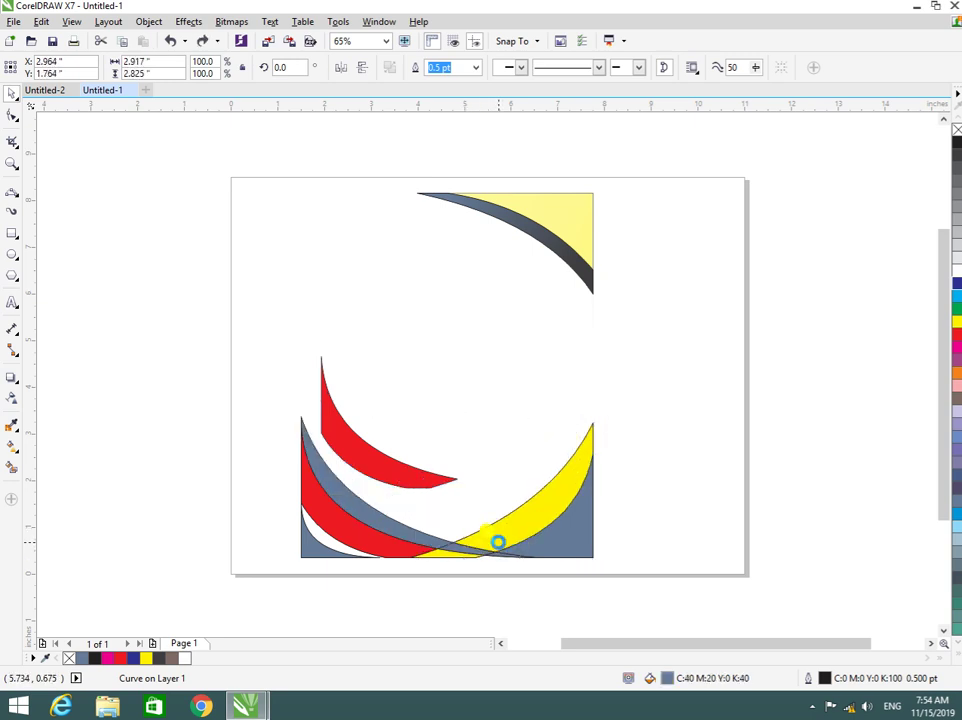
key(ctrl+z)
key(ctrl+z)
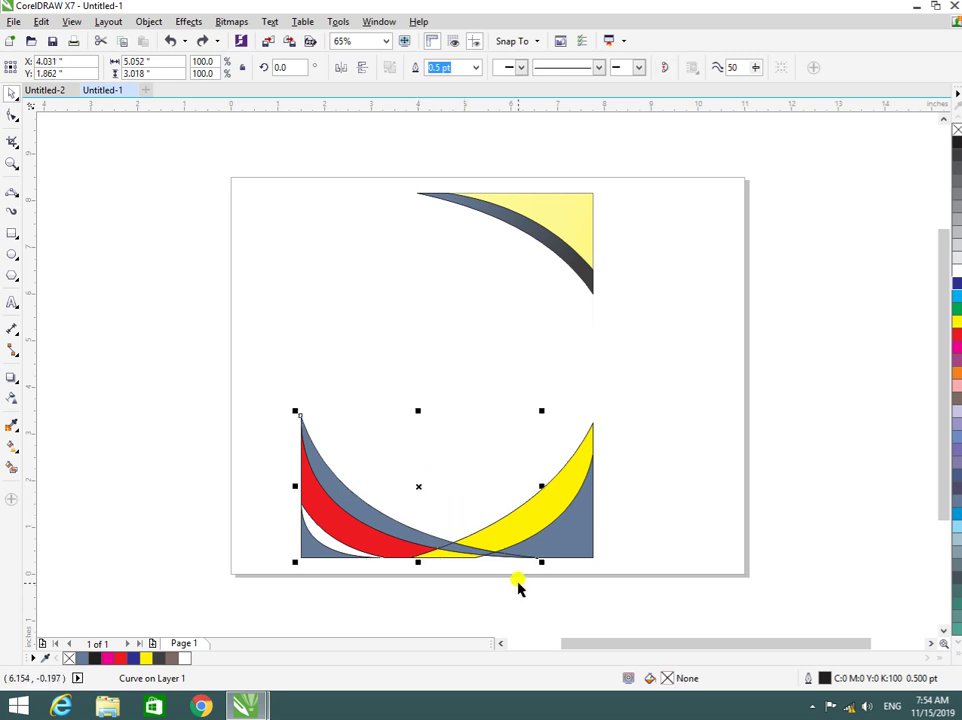
Step: Delete the stacked yellow and magenta pieces where the bands cross at the panel's bottom edge
click(441, 560)
key(Delete)
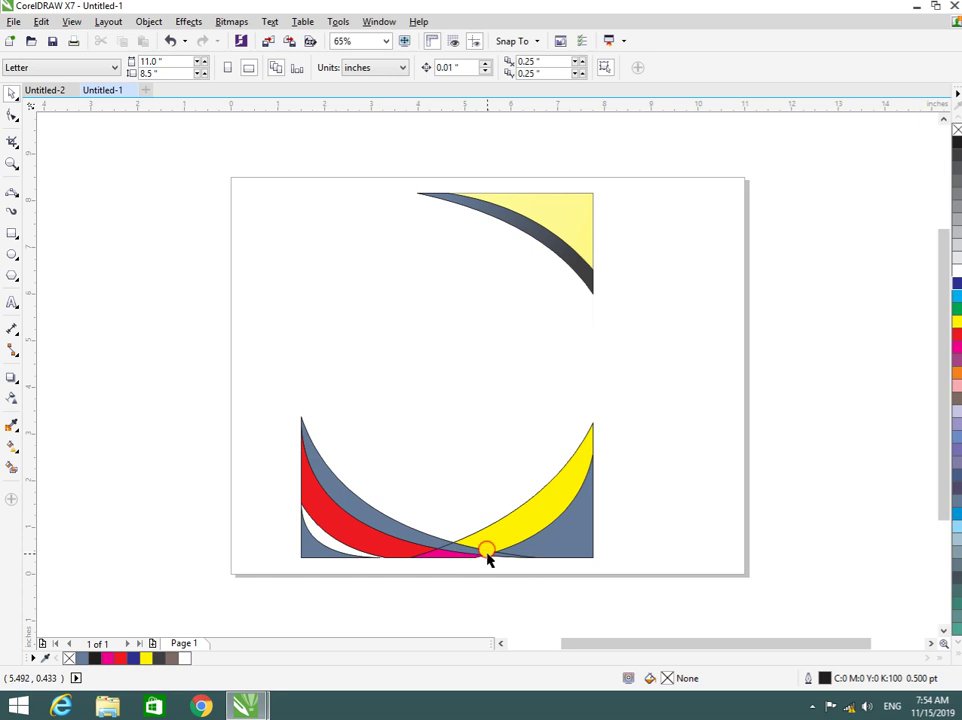
click(487, 556)
key(Delete)
click(475, 558)
key(Delete)
click(481, 558)
key(Delete)
Step: Move the unfilled curve that crosses the bottom bands down beyond the page edge and delete it
click(479, 556)
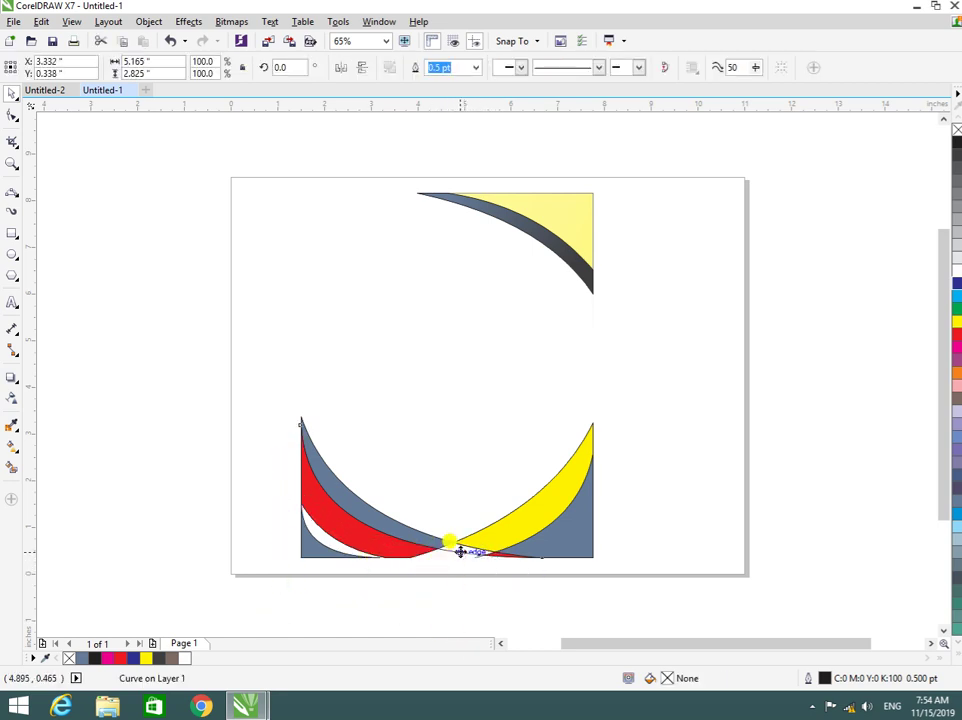
drag(460, 552, 595, 612)
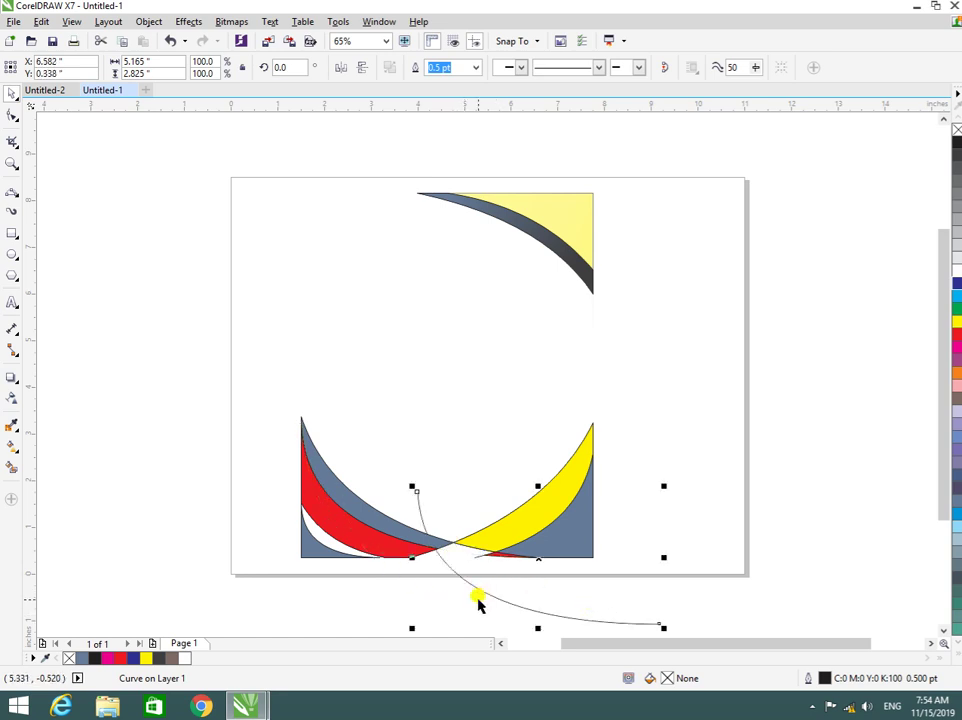
key(Delete)
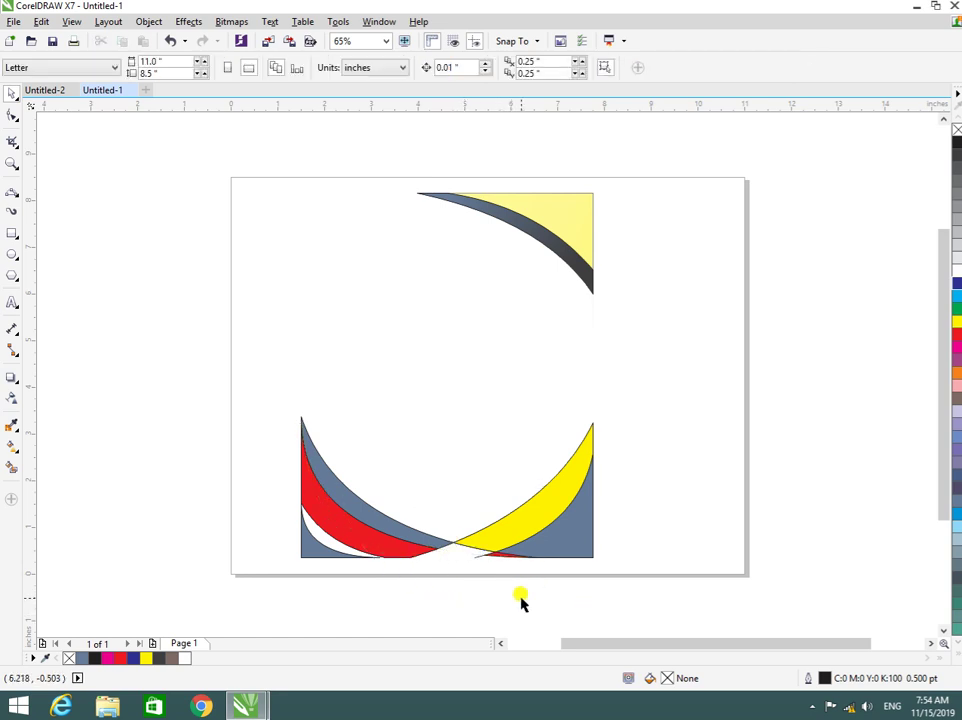
Step: Undo the latest deletions at the panel's bottom to bring back the magenta piece and the curve
key(ctrl+z)
key(ctrl+z)
key(ctrl+z)
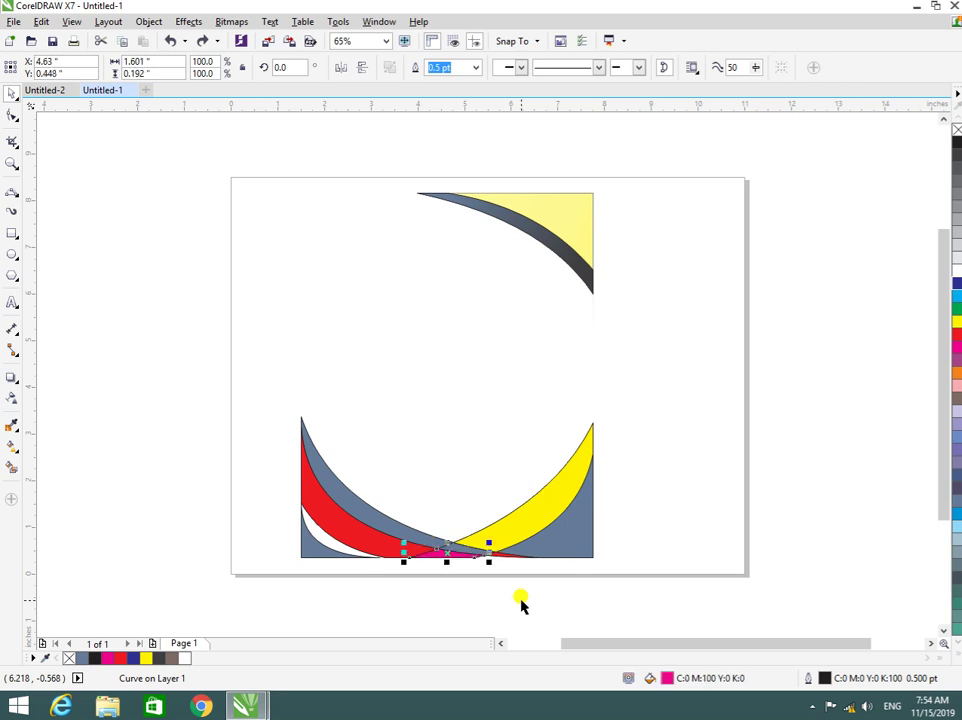
Step: Try to move the magenta piece at the panel's bottom out beyond the page's lower-right corner, and undo the move
click(447, 558)
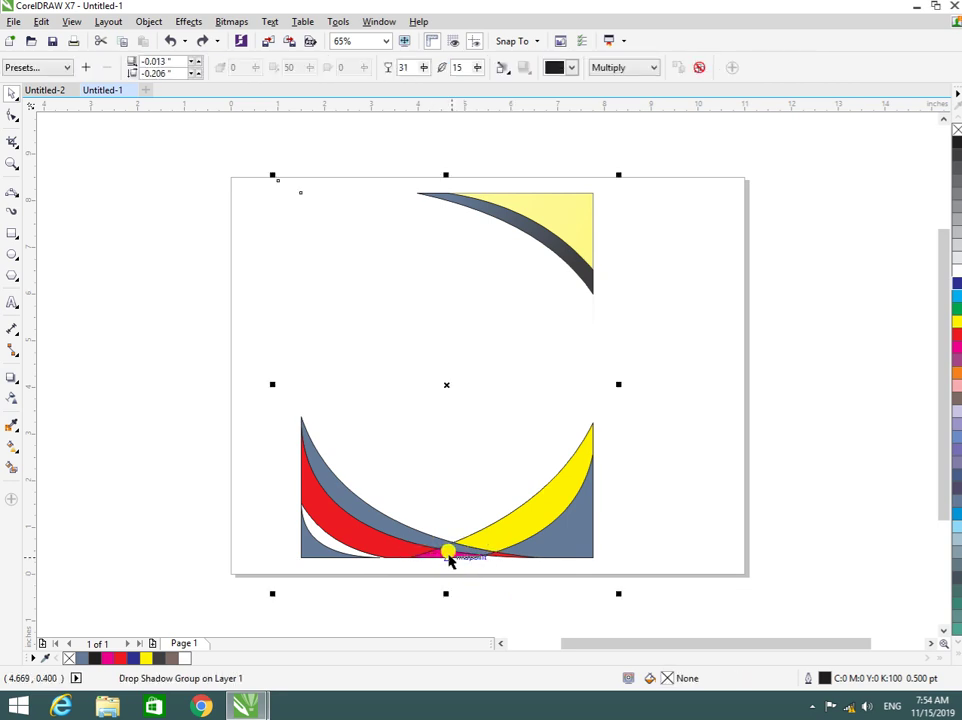
drag(436, 562, 790, 595)
click(453, 561)
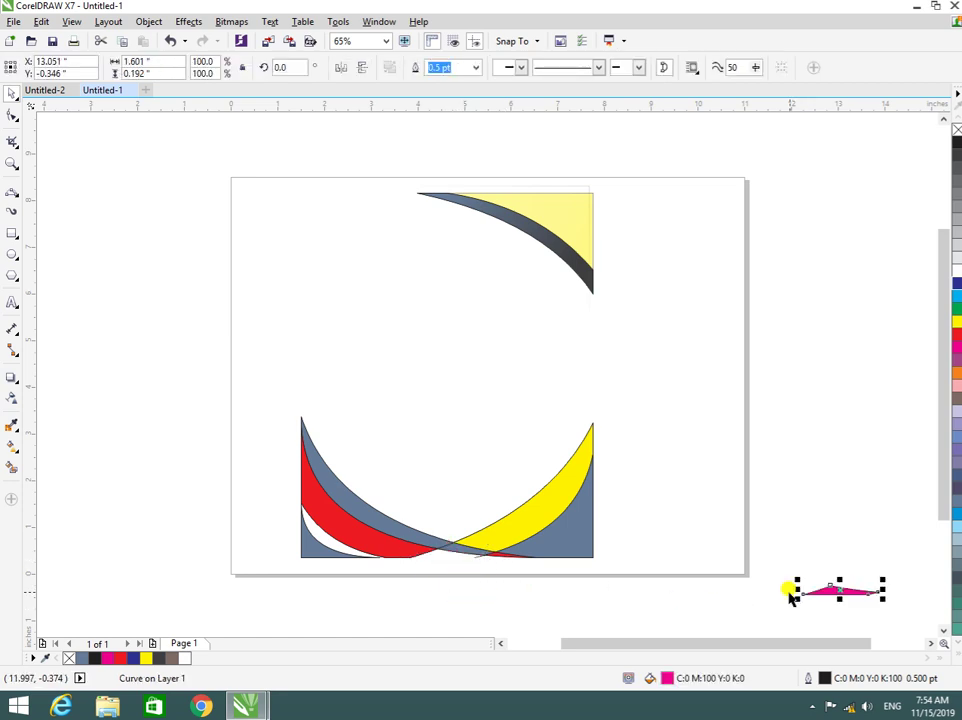
key(ctrl+z)
key(ctrl+z)
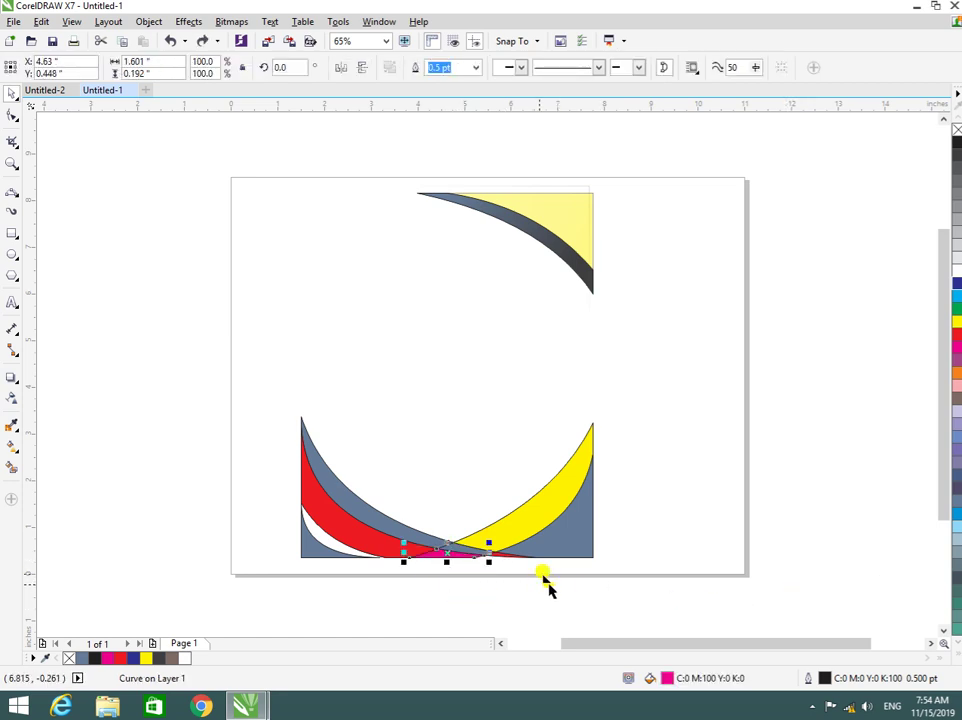
Step: Try to pull the blue-grey piece at the panel's lower-right corner down off the panel, and undo the move
click(464, 557)
click(463, 557)
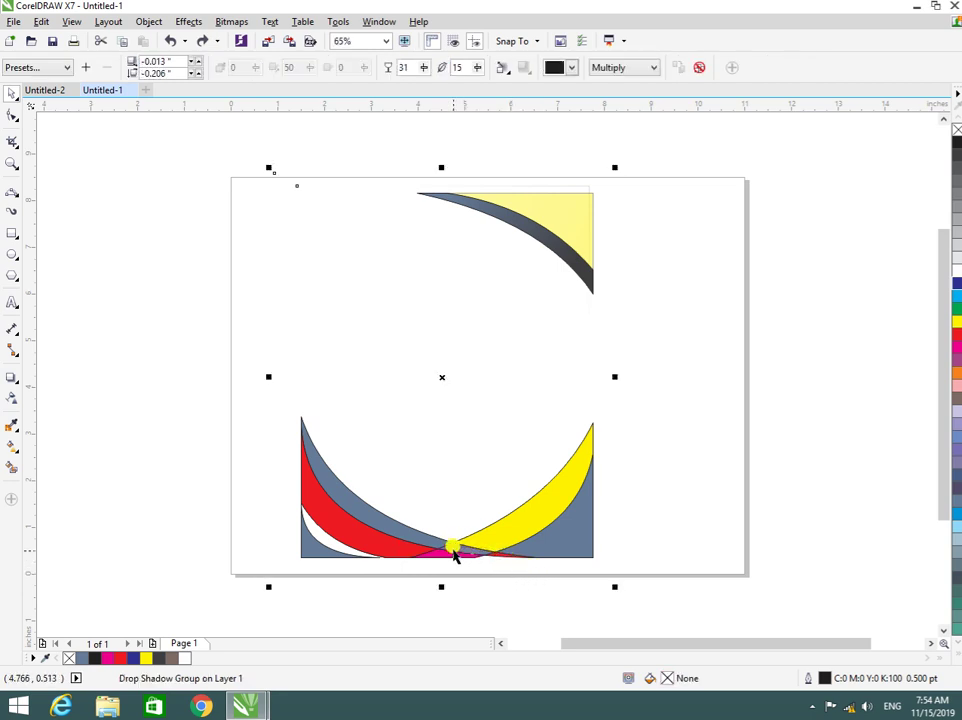
click(453, 556)
ctrl+click(450, 549)
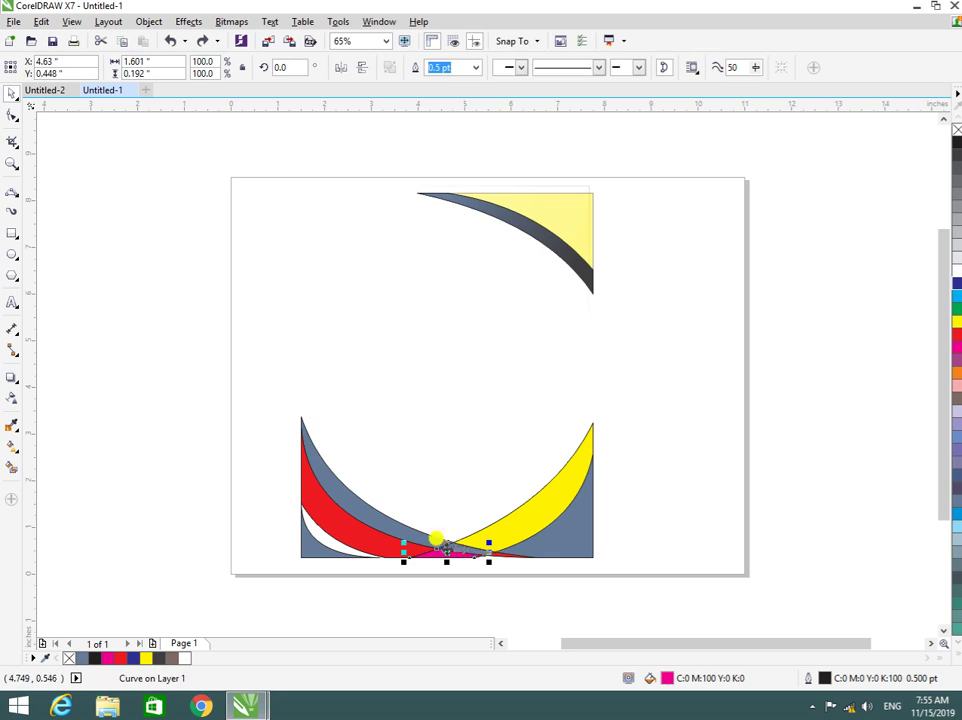
ctrl+click(383, 533)
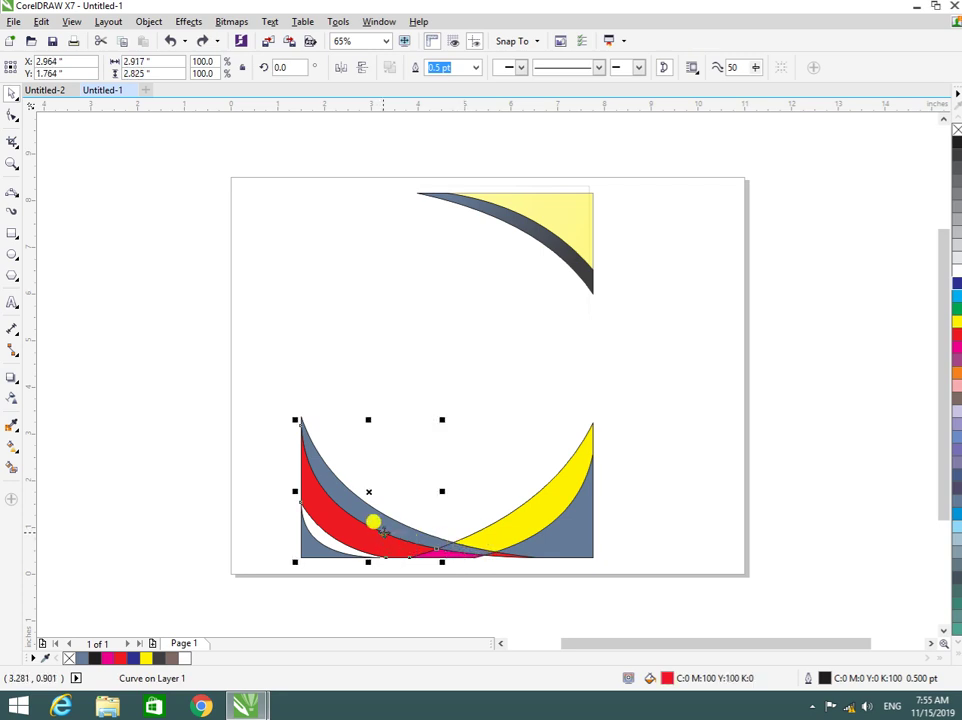
ctrl+click(512, 561)
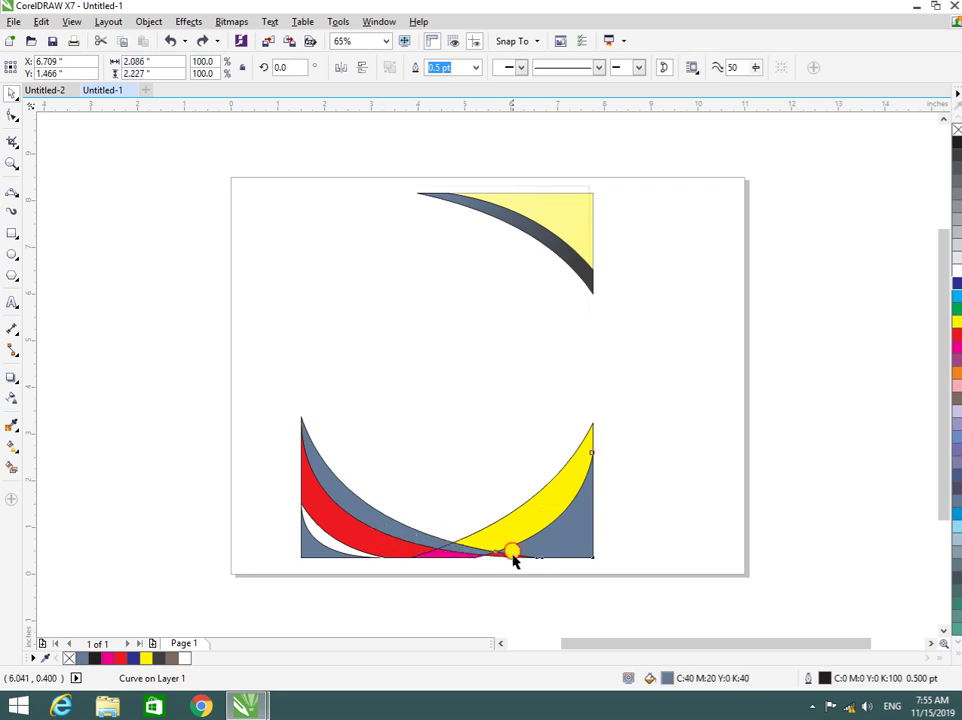
drag(512, 561, 525, 612)
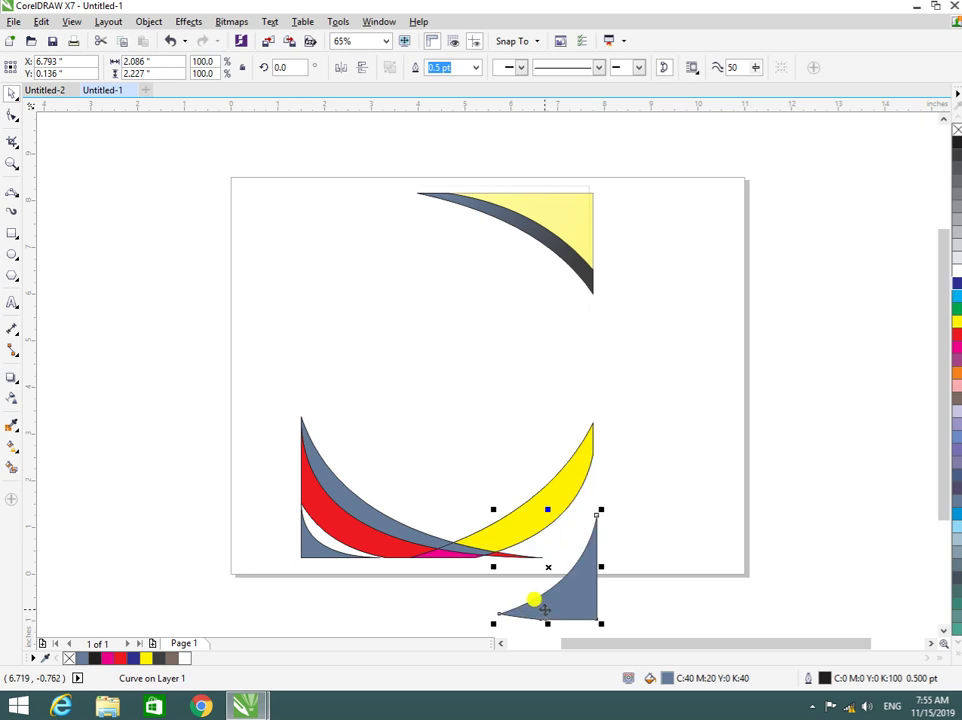
key(ctrl+z)
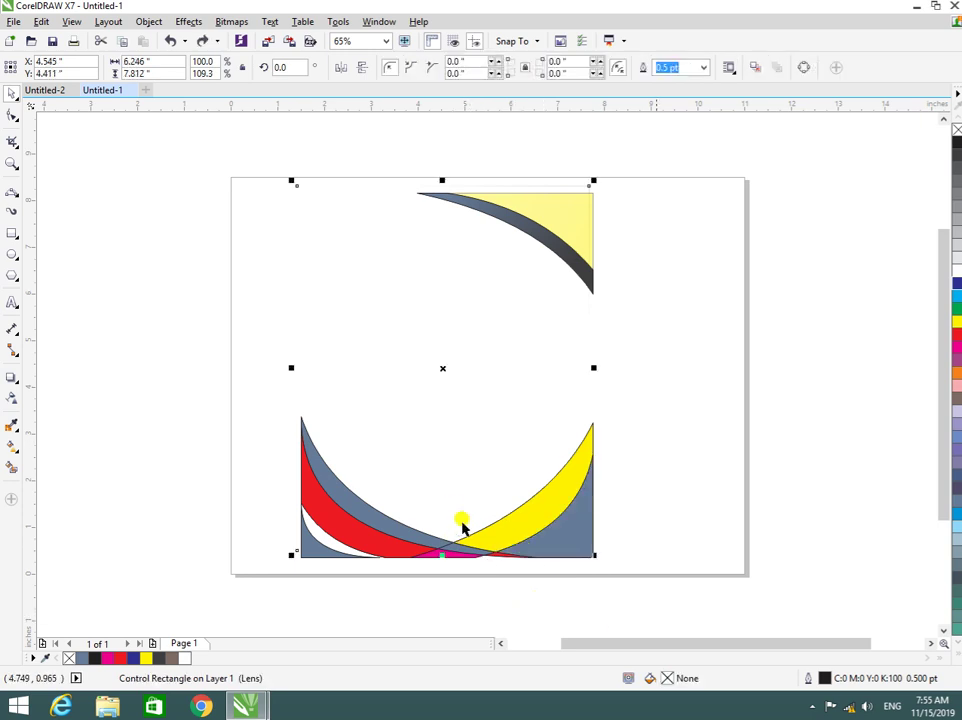
click(678, 412)
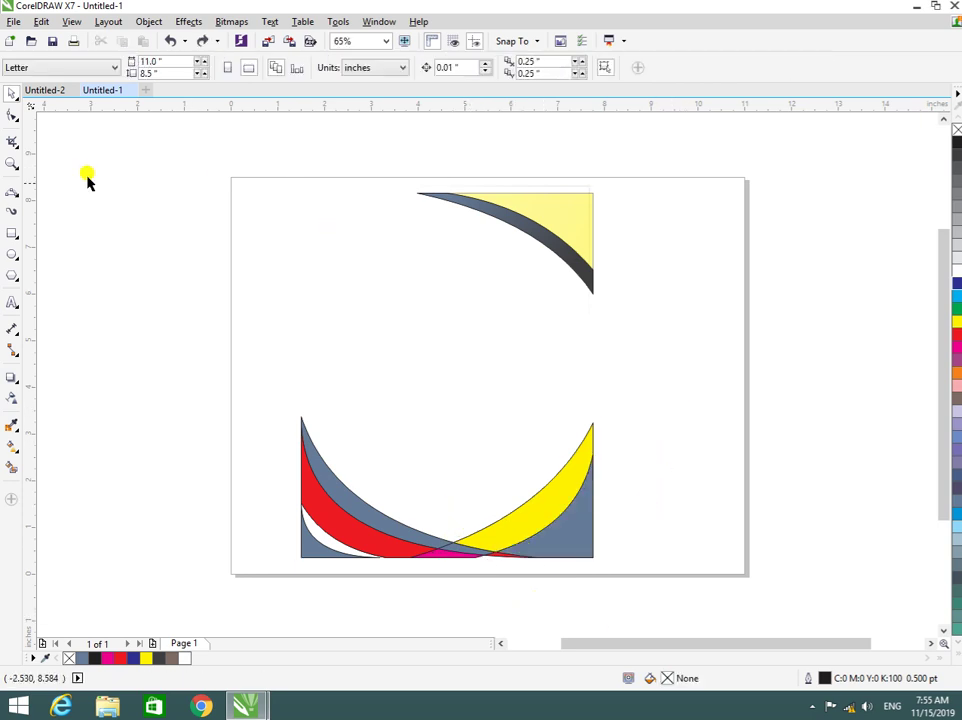
Step: Add the artistic text "ZEN PLUS" in 24 pt Arial near the page's upper-left corner
click(12, 302)
click(258, 247)
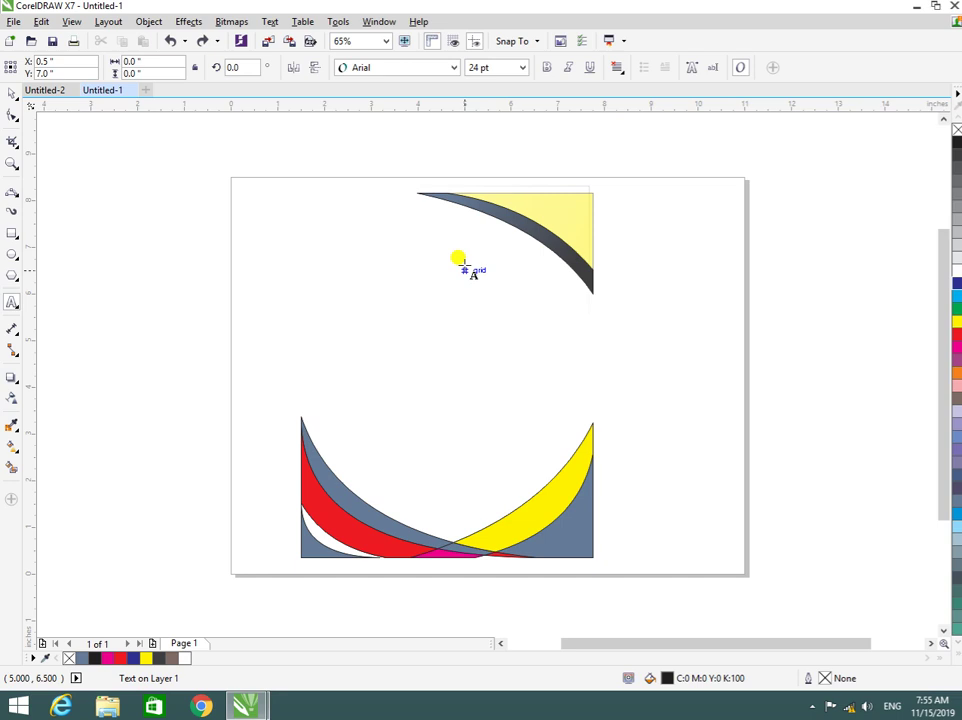
text(Ze)
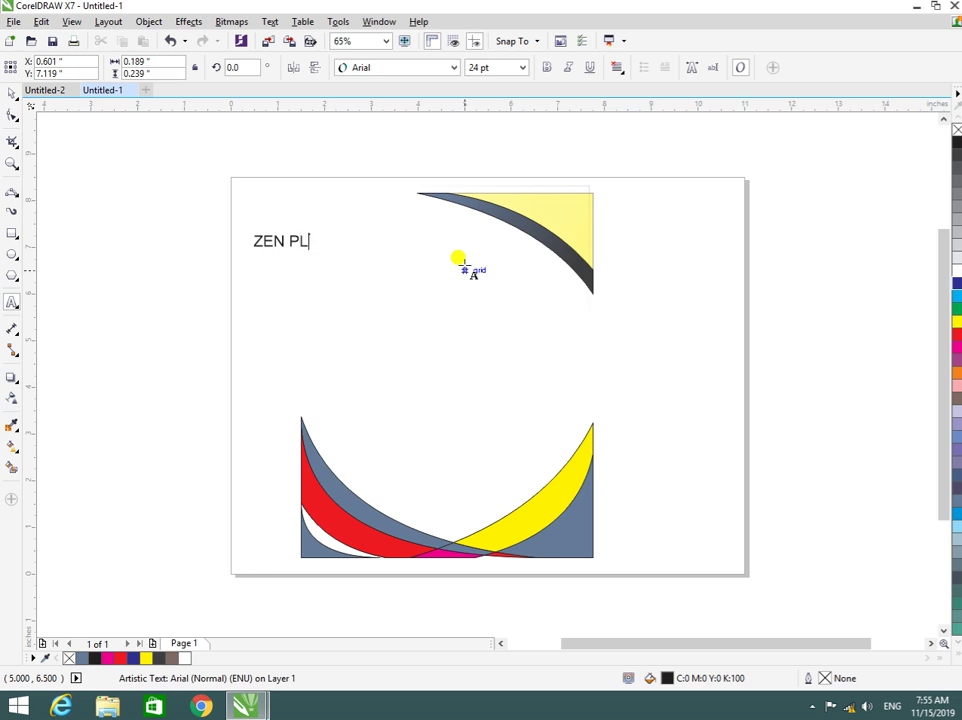
key(Escape)
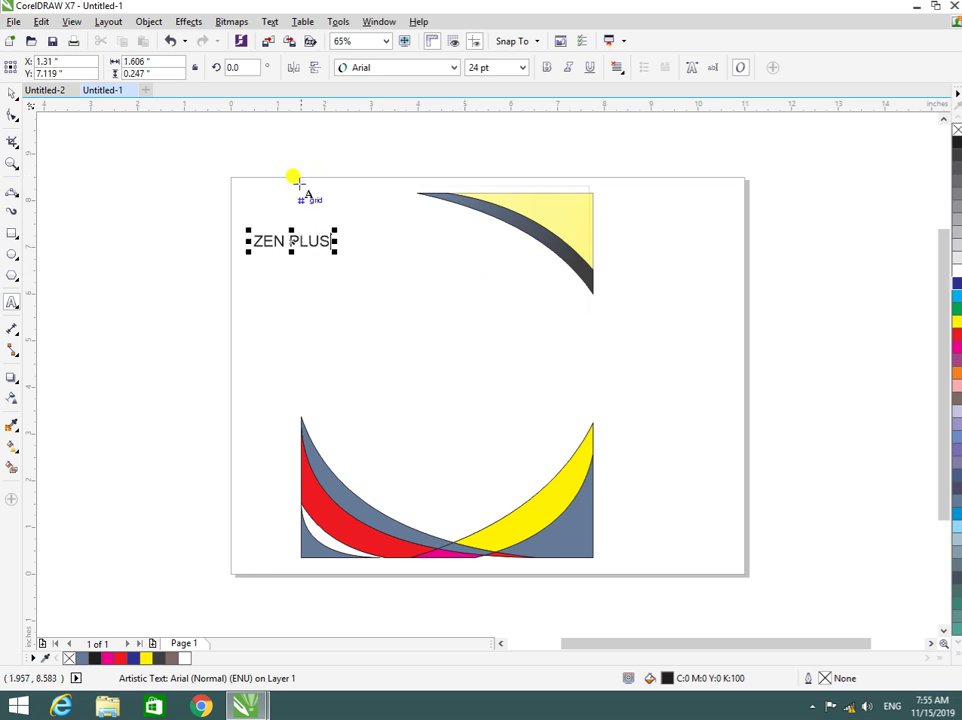
Step: Make the "ZEN PLUS" text bold and red and stretch it horizontally to about 3.25 inches wide
drag(330, 238, 245, 243)
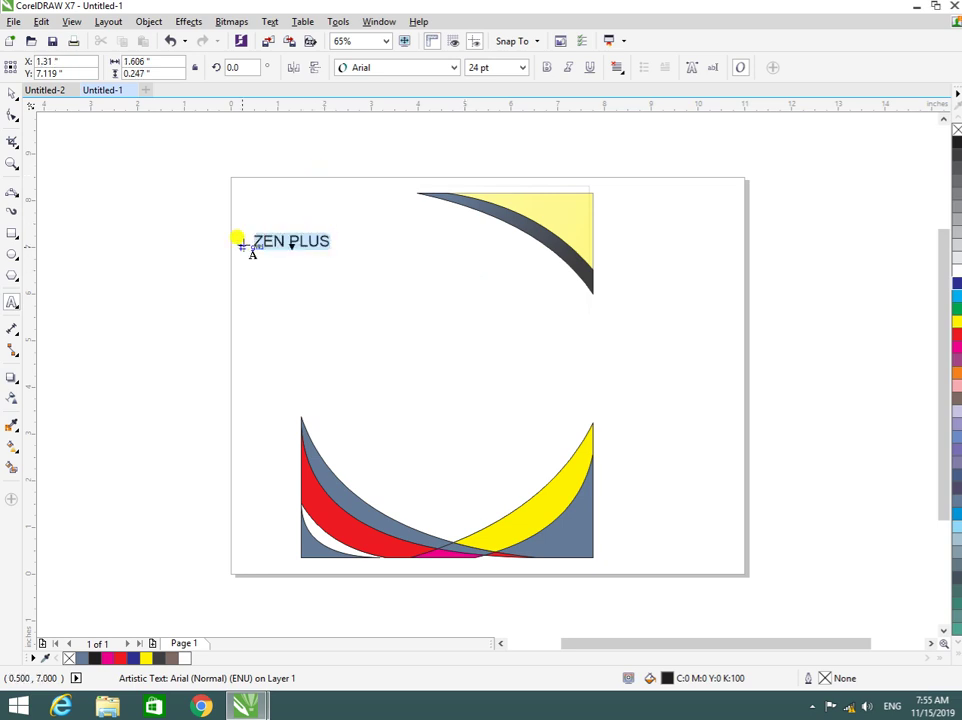
click(953, 336)
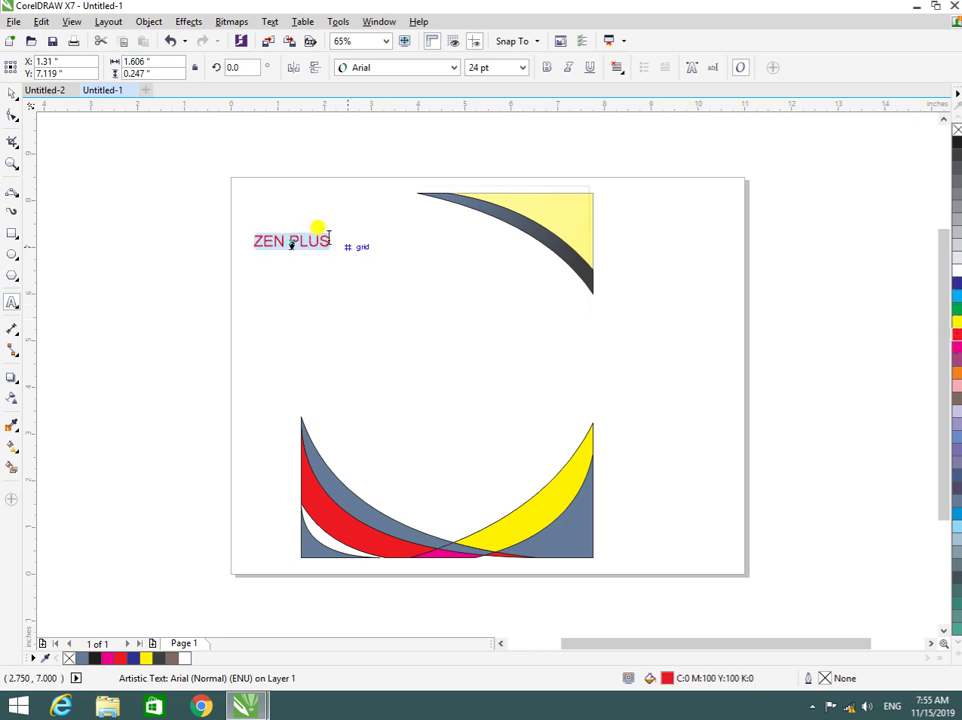
key(ctrl+b)
drag(337, 243, 410, 246)
click(24, 100)
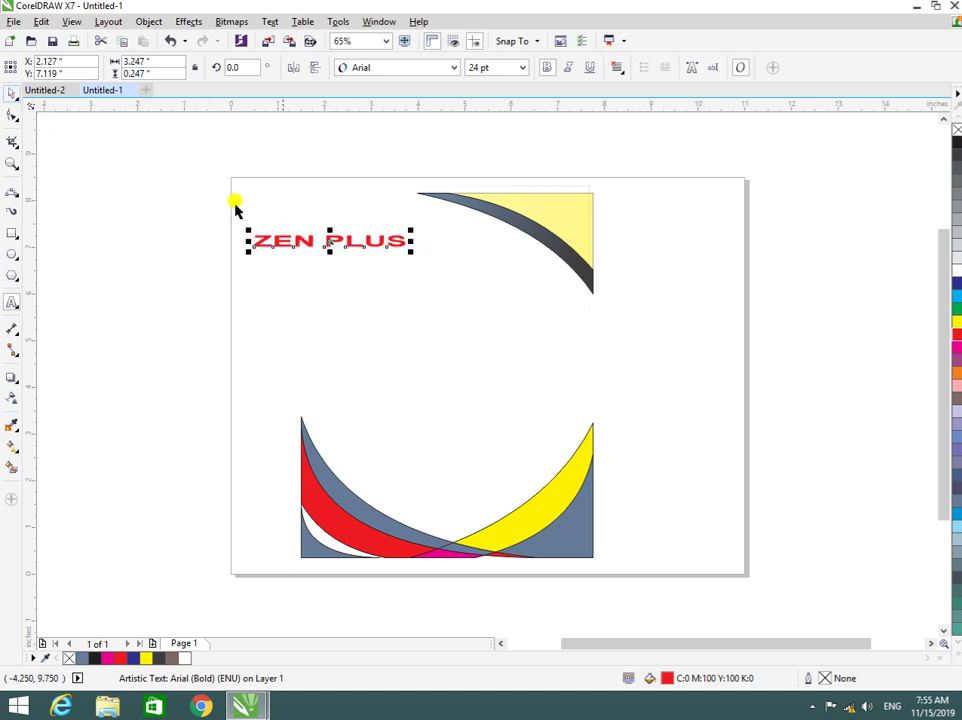
Step: Move the "ZEN PLUS" text right onto the panel, below the upper curved band
click(322, 243)
click(356, 246)
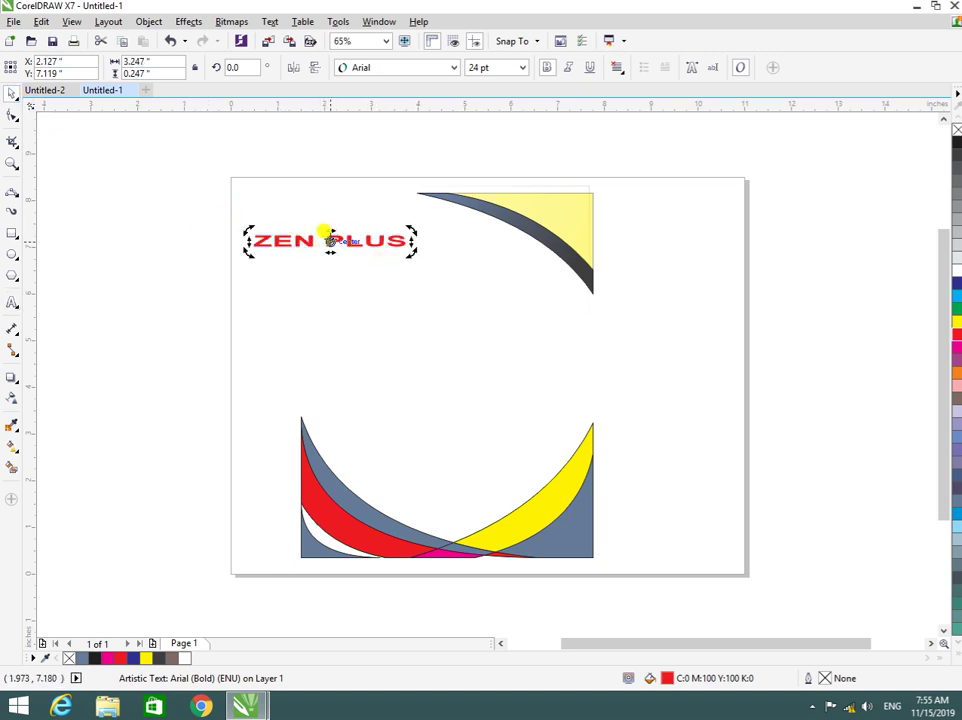
click(369, 243)
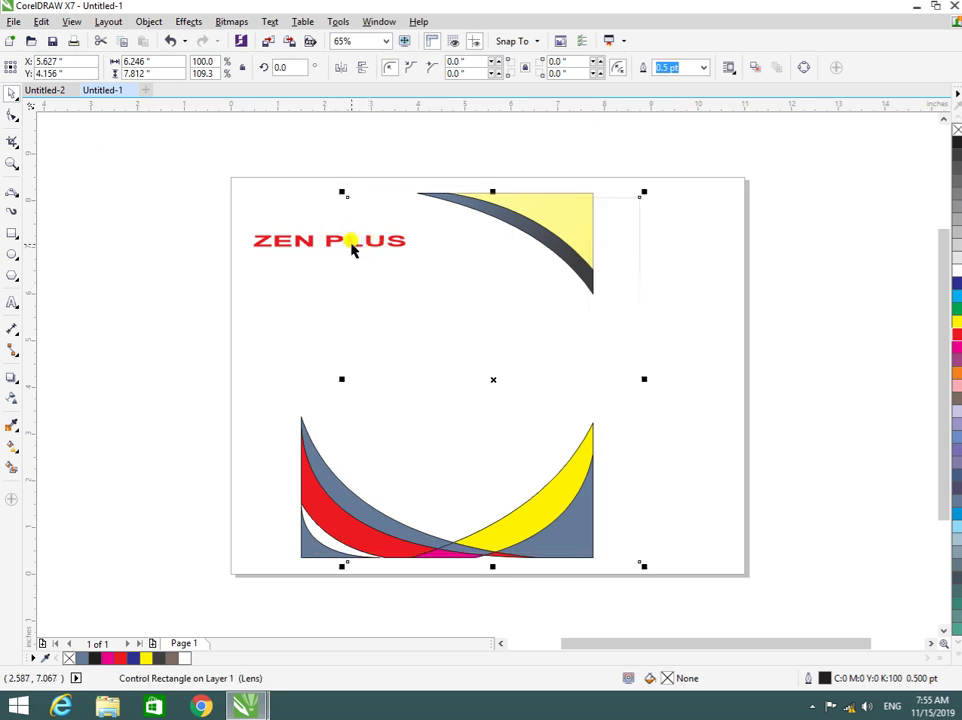
click(333, 242)
drag(318, 247, 367, 221)
click(279, 250)
ctrl+click(275, 230)
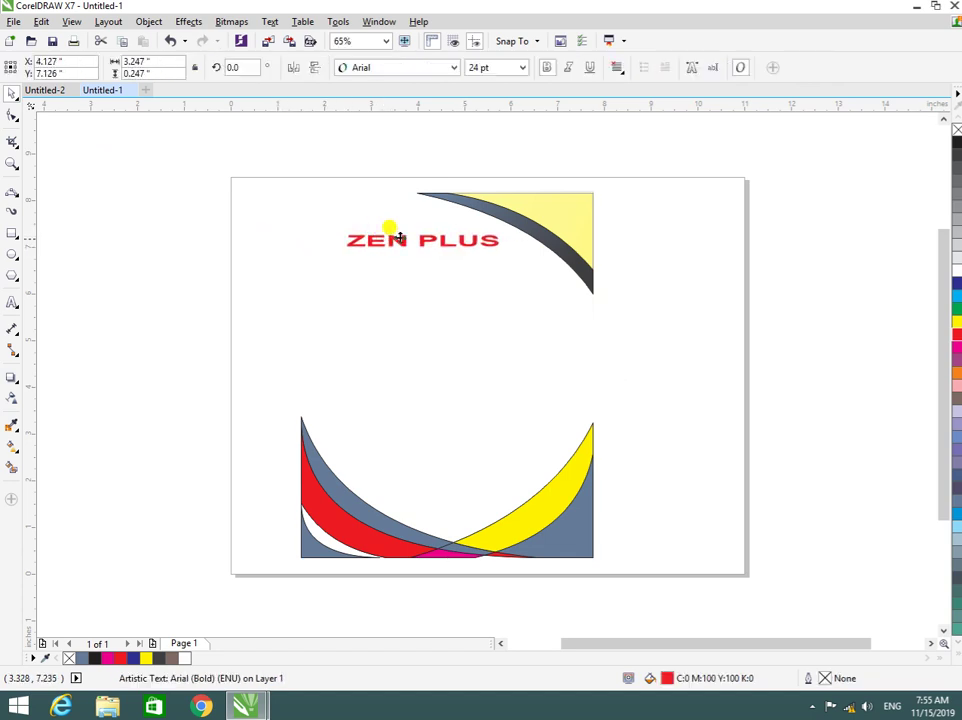
Step: Fill the "ZEN PLUS" text with blue (C:100 M:100 Y:0 K:0) and shift it slightly left
click(498, 268)
click(404, 223)
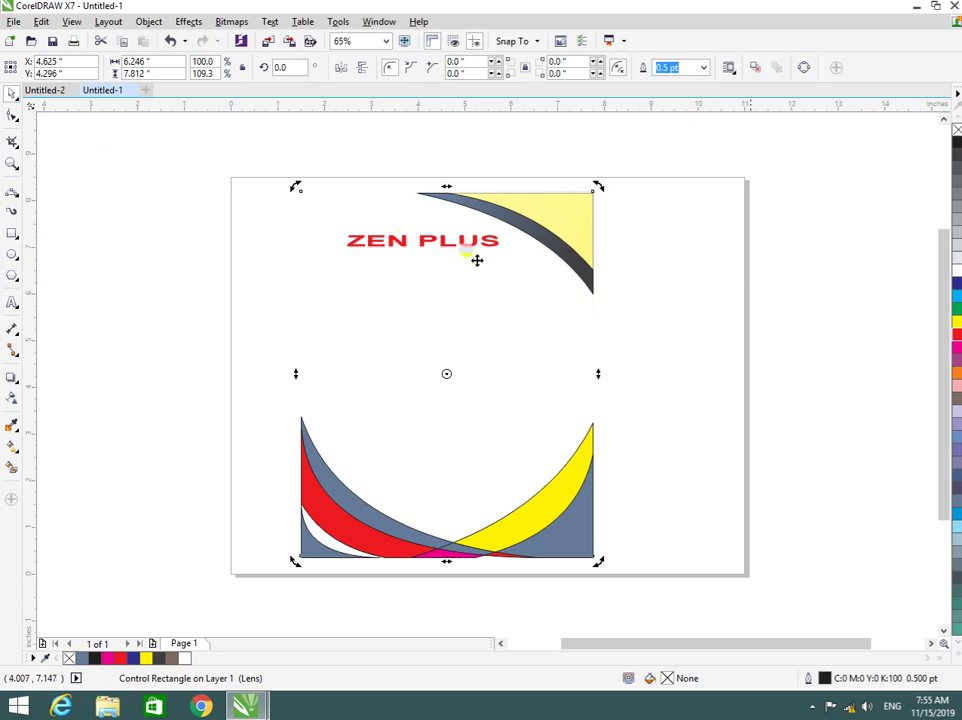
click(453, 307)
click(421, 238)
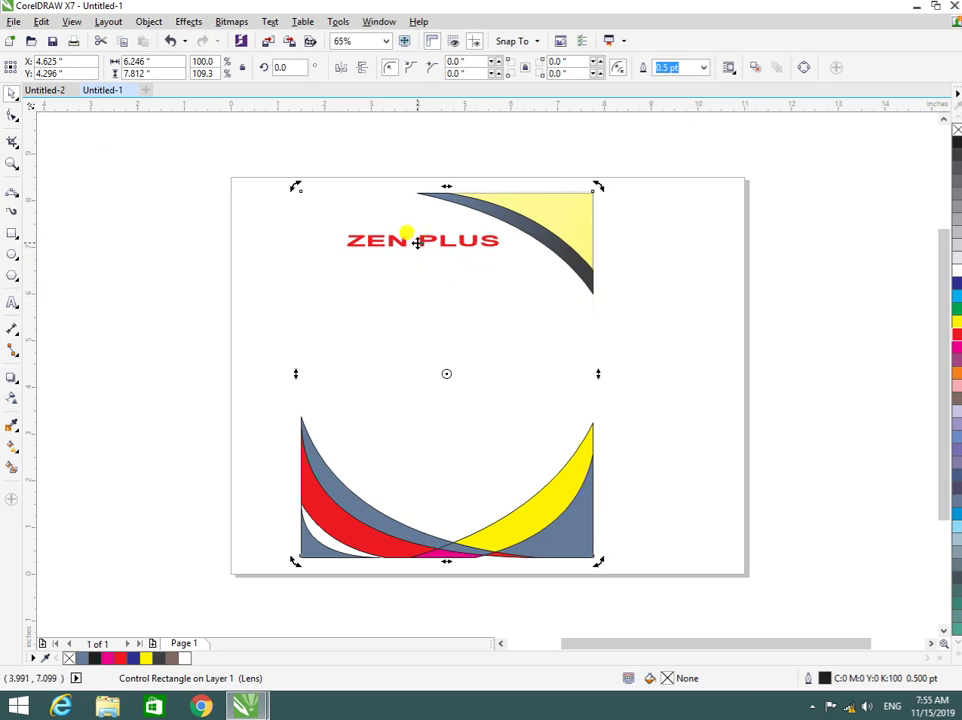
click(307, 253)
click(374, 241)
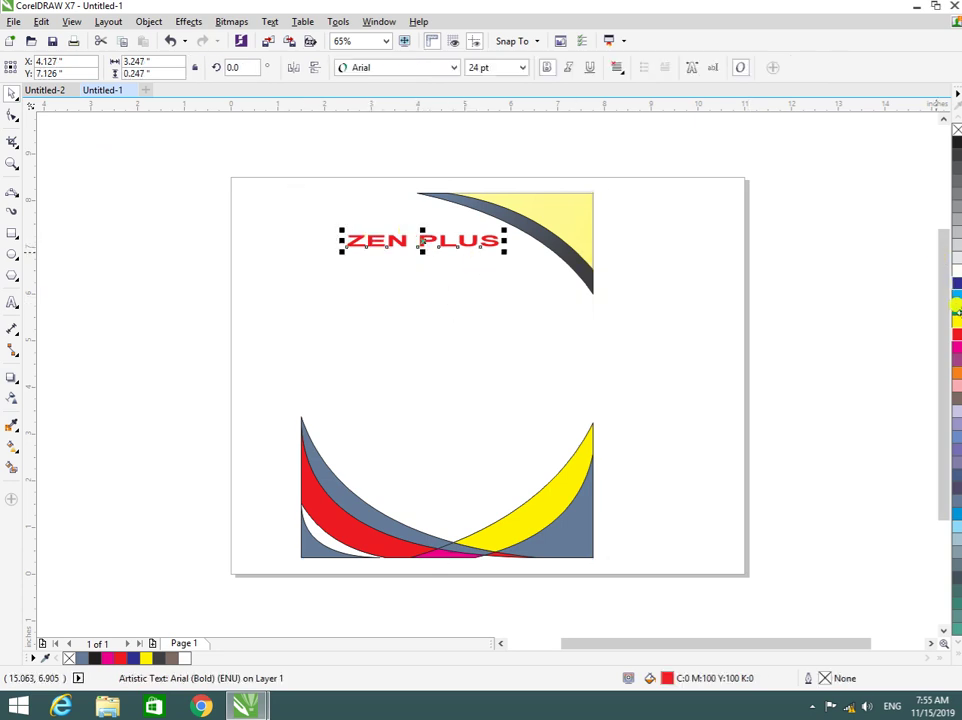
click(955, 286)
click(683, 365)
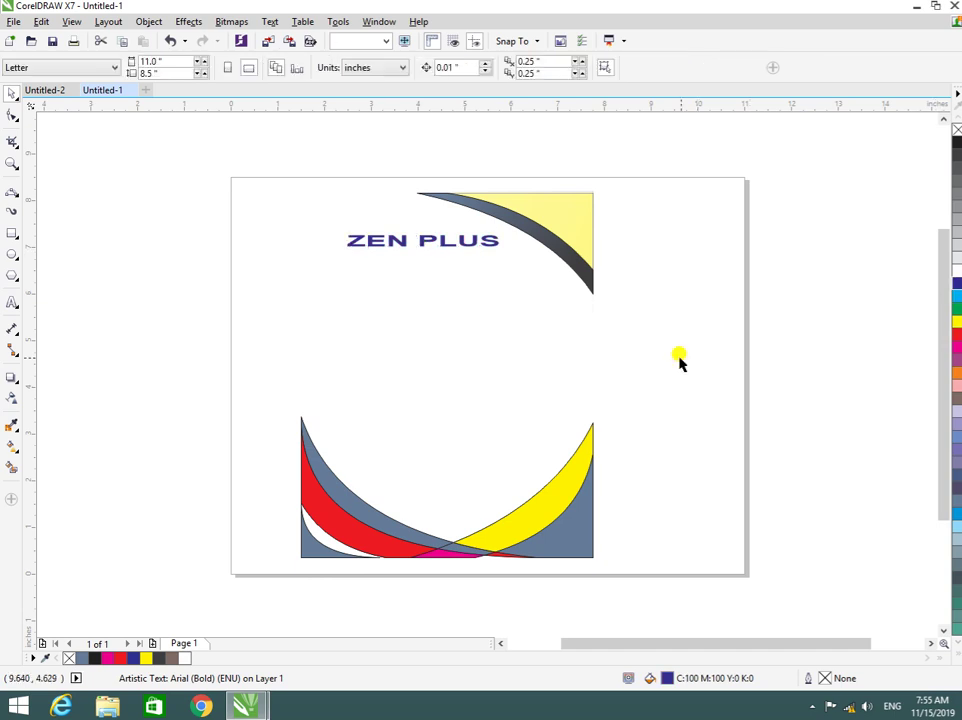
mouse_move(432, 248)
mouse_down()
mouse_move(419, 244)
mouse_move(421, 234)
mouse_up()
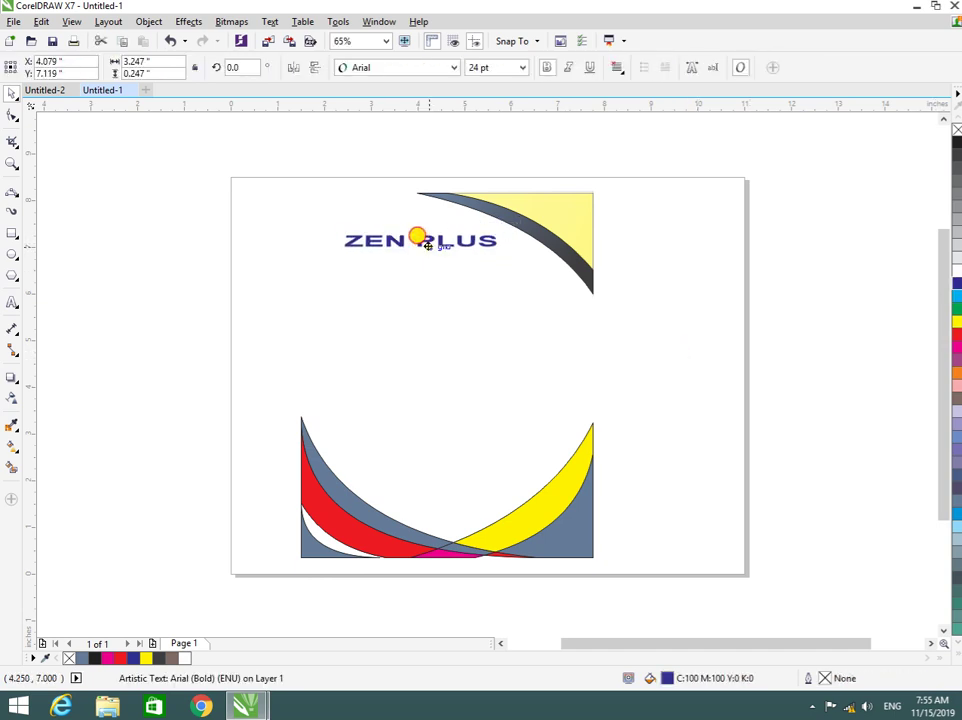
click(462, 300)
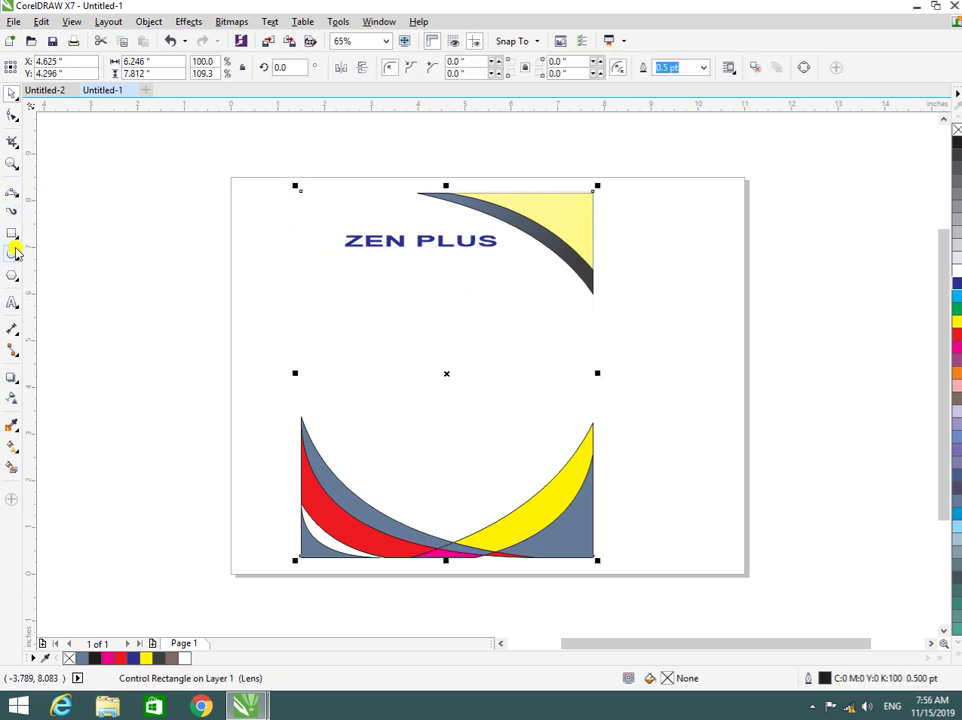
Step: Add the artistic text "Lutein&Zeaxathin" in 24 pt Arial directly below "ZEN PLUS"
click(12, 304)
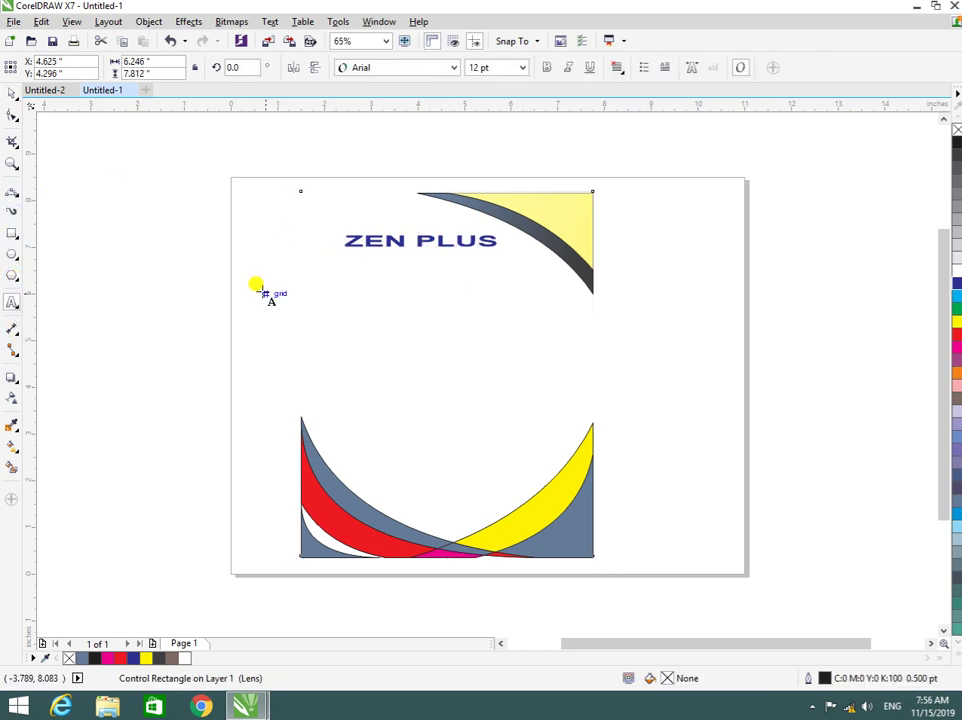
click(358, 268)
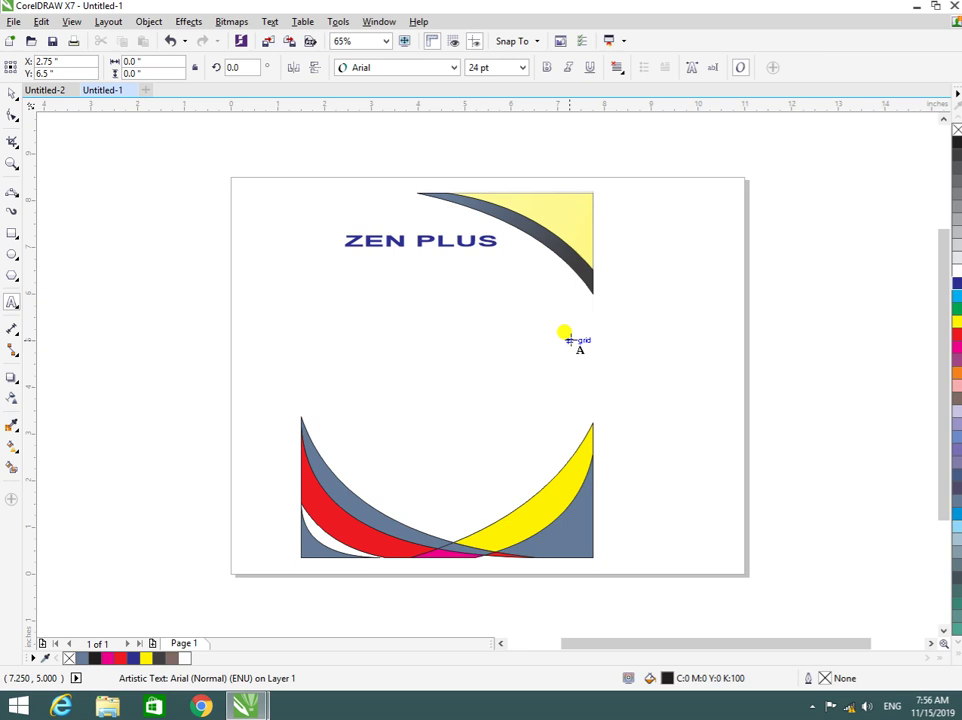
text(Lutein&Zeaxathin)
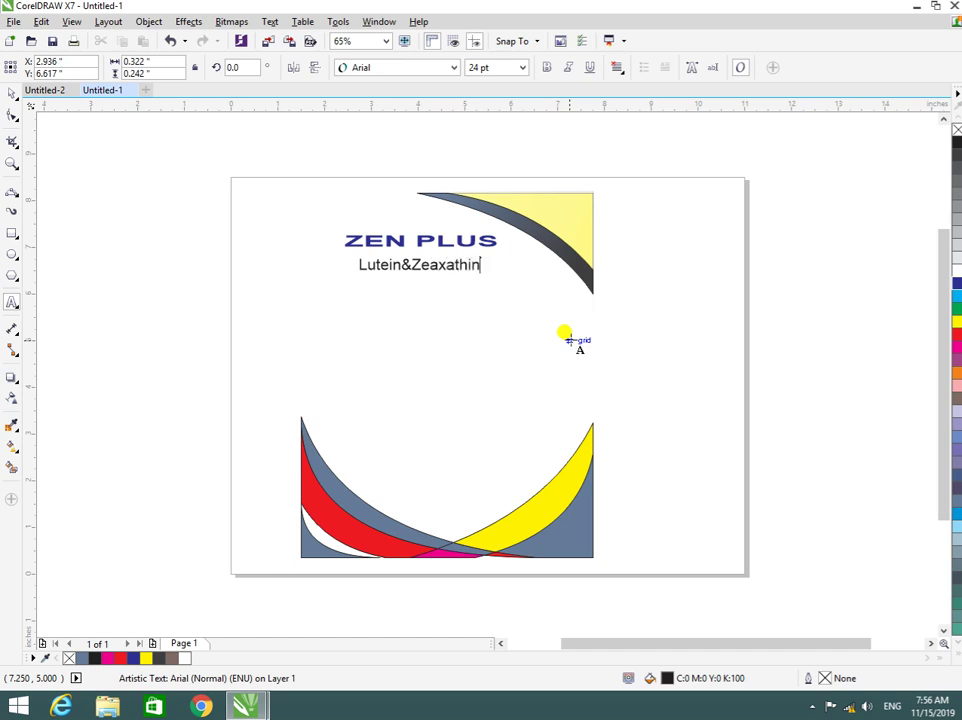
click(476, 264)
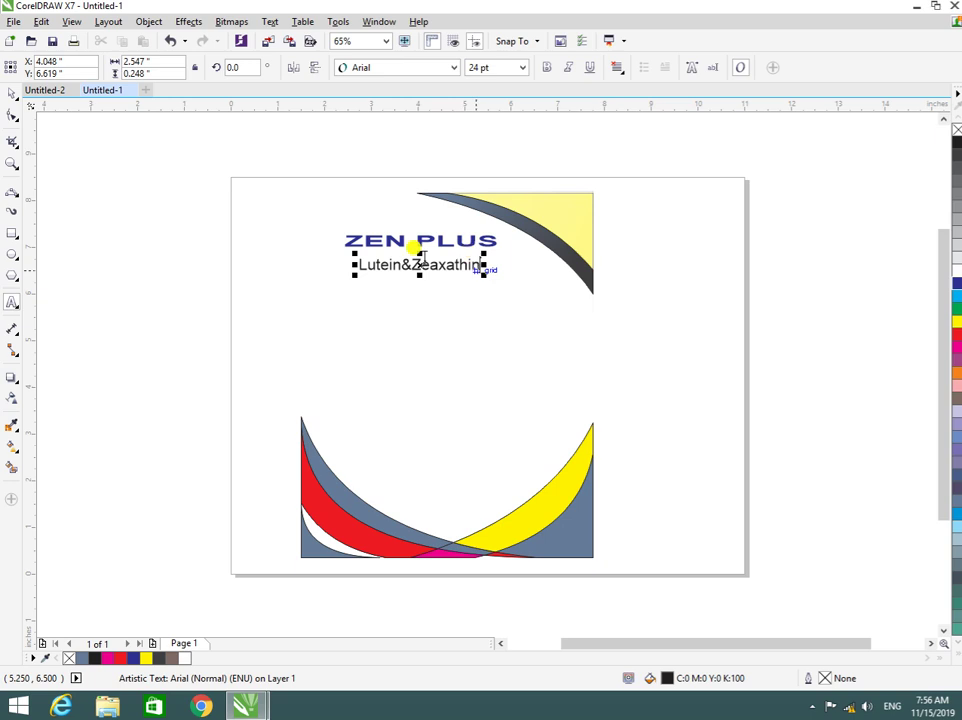
Step: Make the "Lutein&Zeaxathin" text bold and red (C:0 M:100 Y:100 K:0) and reduce it to 16.26 pt
drag(481, 272, 356, 264)
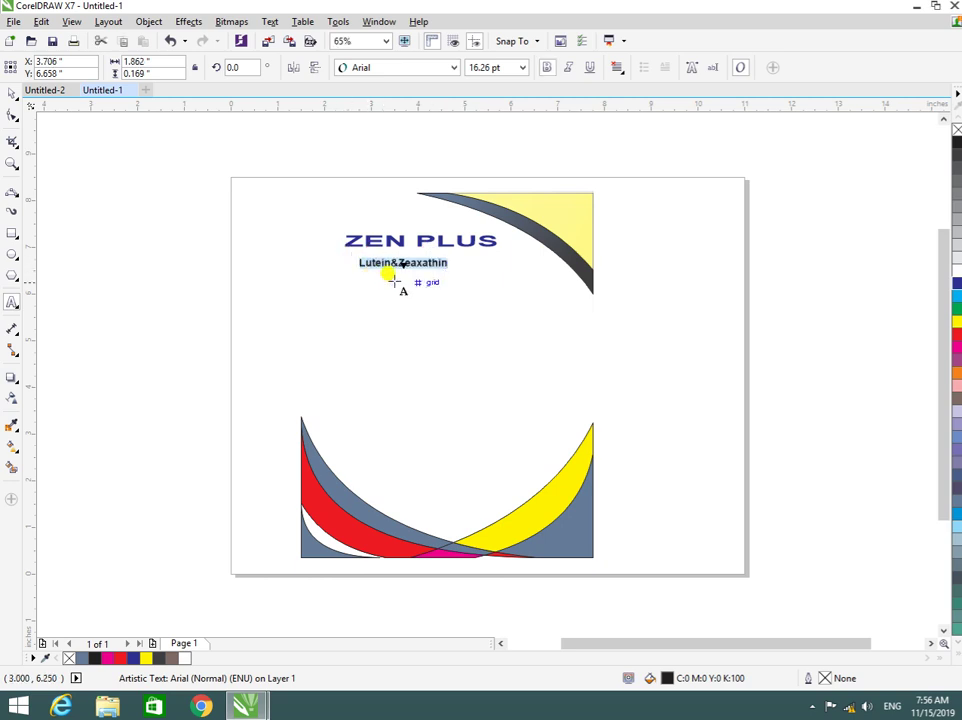
key(ctrl+b)
click(956, 334)
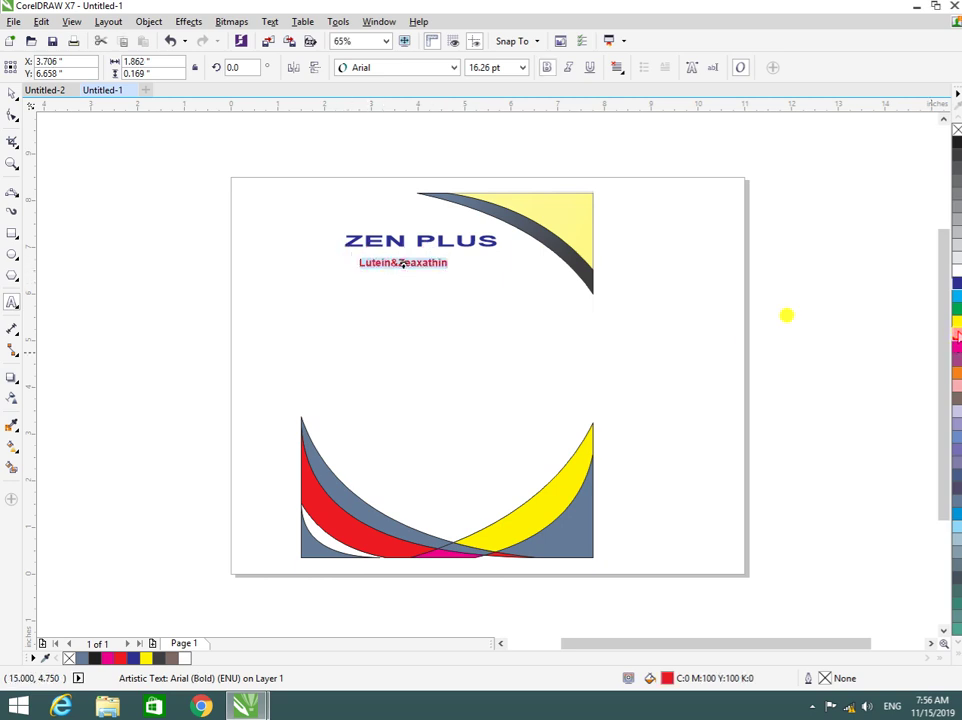
click(645, 319)
Step: Enlarge the "Lutein&Zeaxathin" text so it spans most of the width beneath "ZEN PLUS"
click(432, 268)
click(448, 267)
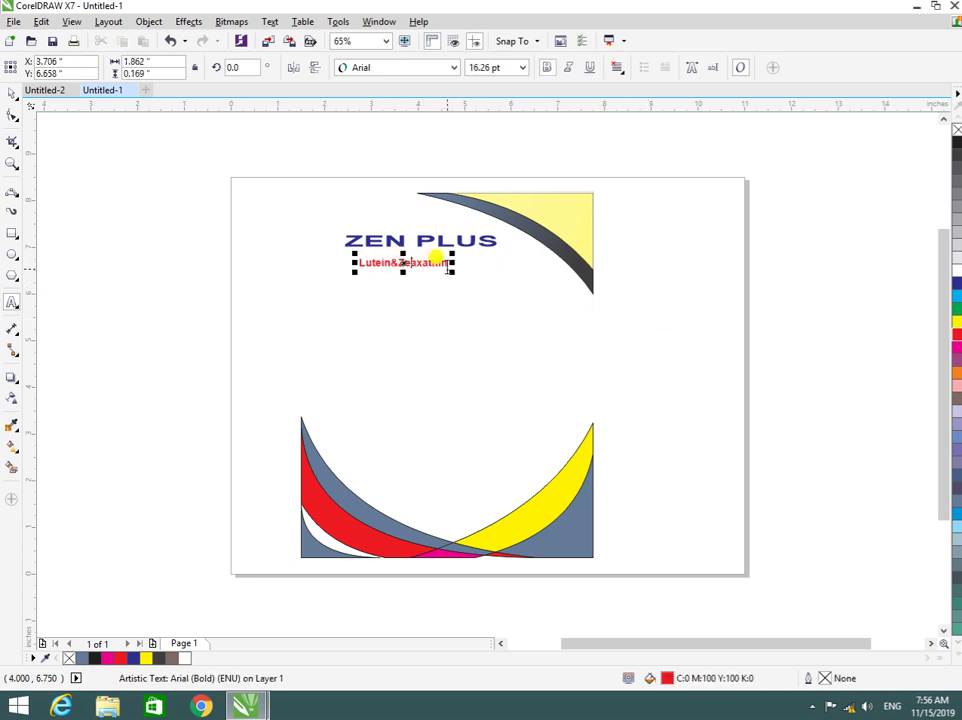
mouse_move(452, 270)
mouse_down()
mouse_move(470, 270)
mouse_move(401, 258)
mouse_move(468, 262)
mouse_up()
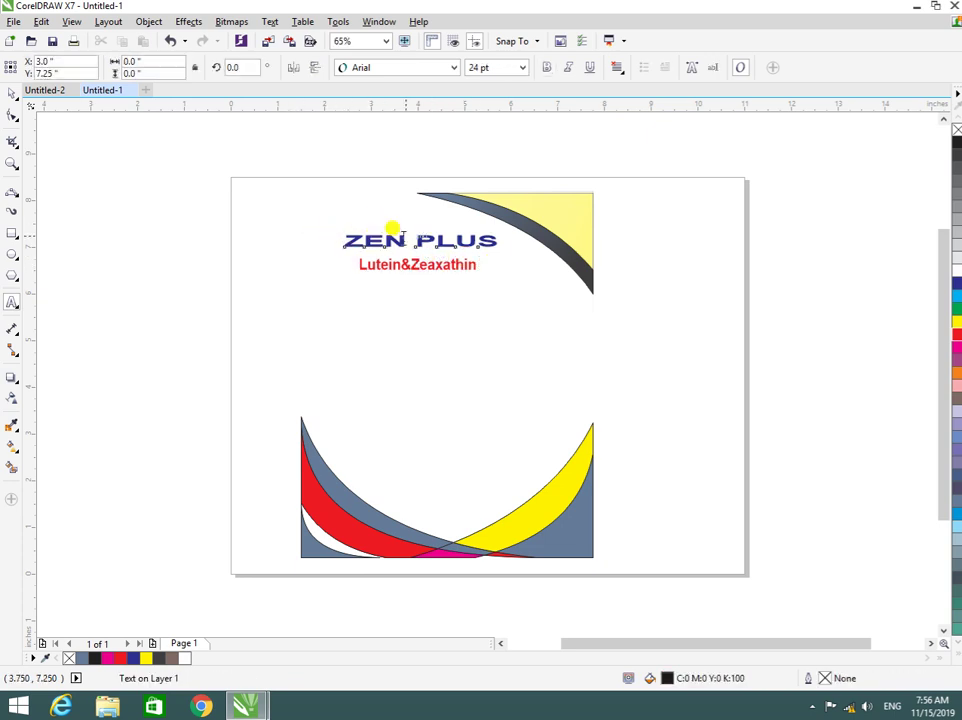
Step: Enlarge the "ZEN PLUS" text proportionally to about 28 pt, about 3.8 inches wide
click(405, 242)
click(492, 236)
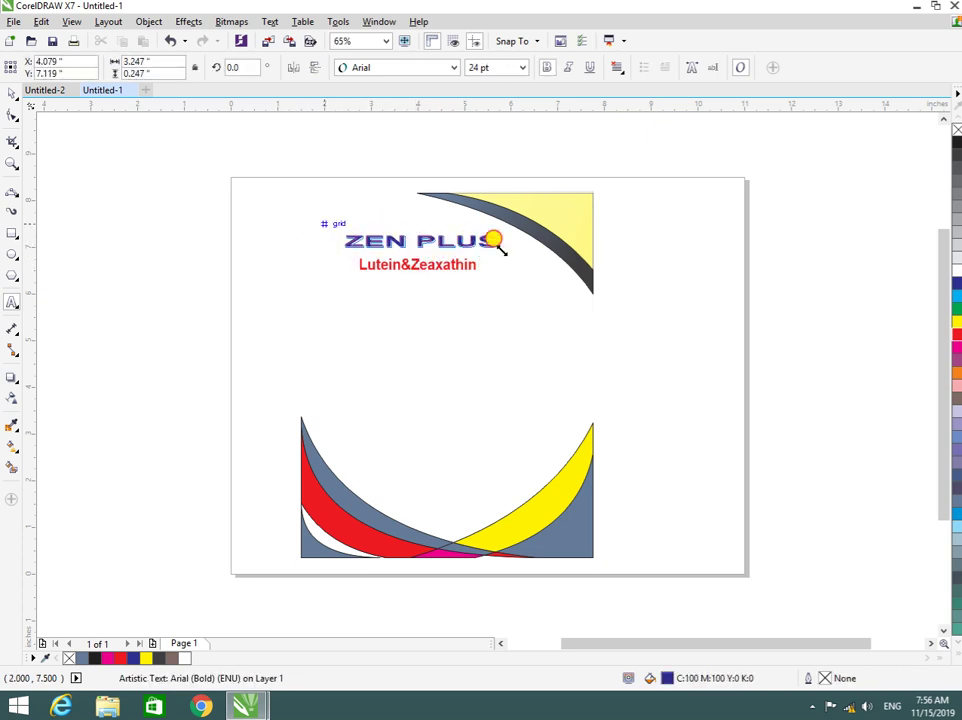
click(510, 245)
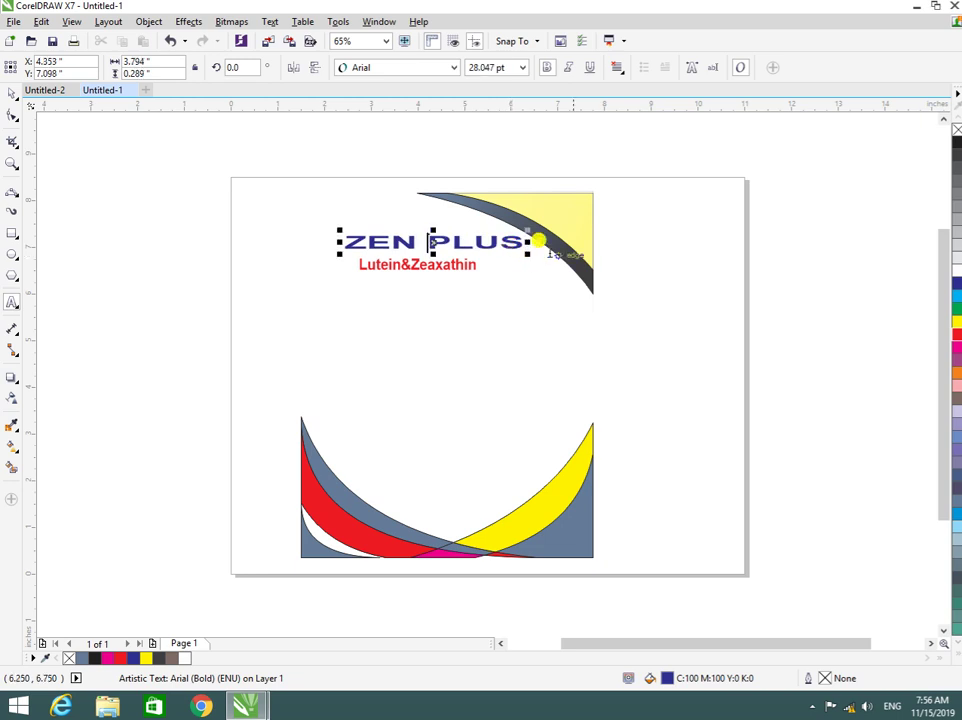
click(678, 285)
Step: Add the artistic text "Vitamin AZinc,Vitamin E" in 24 pt Arial directly below "Lutein&Zeaxathin"
click(470, 270)
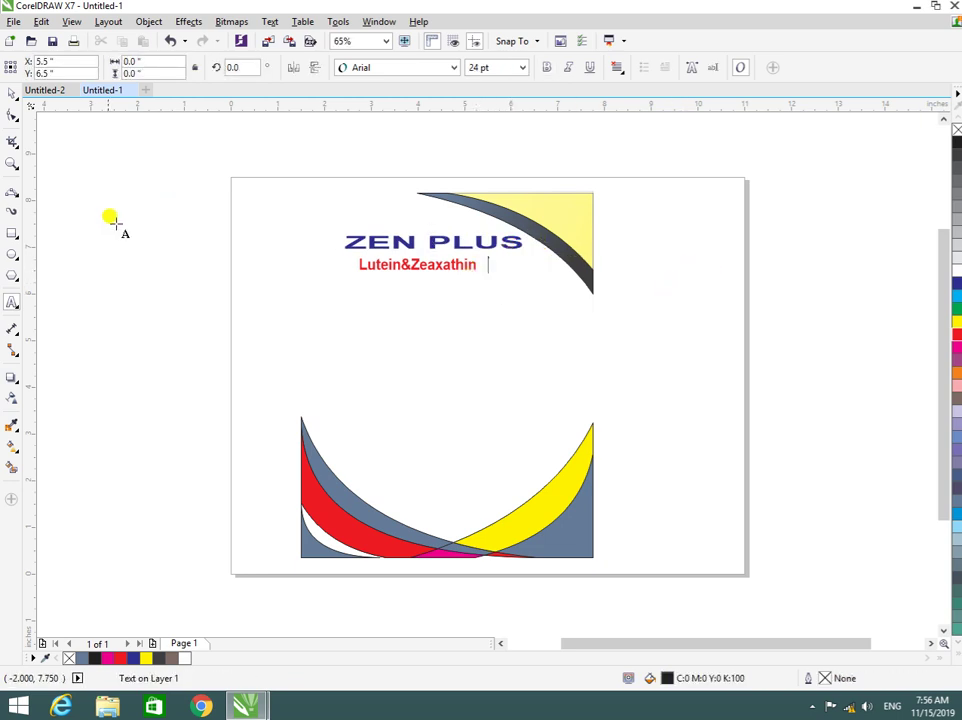
click(360, 282)
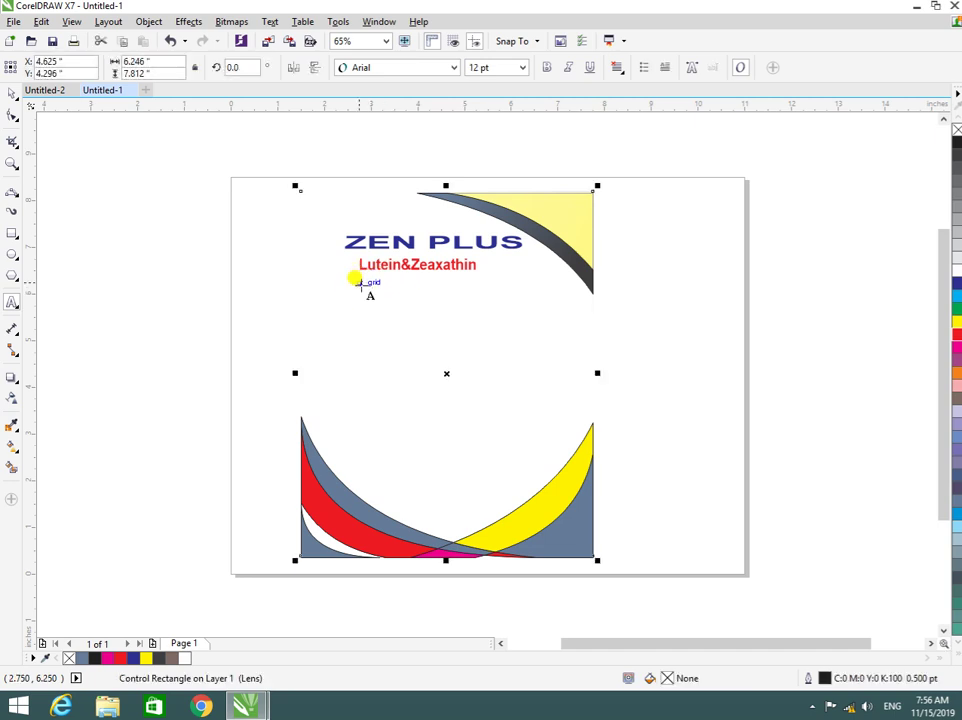
click(352, 272)
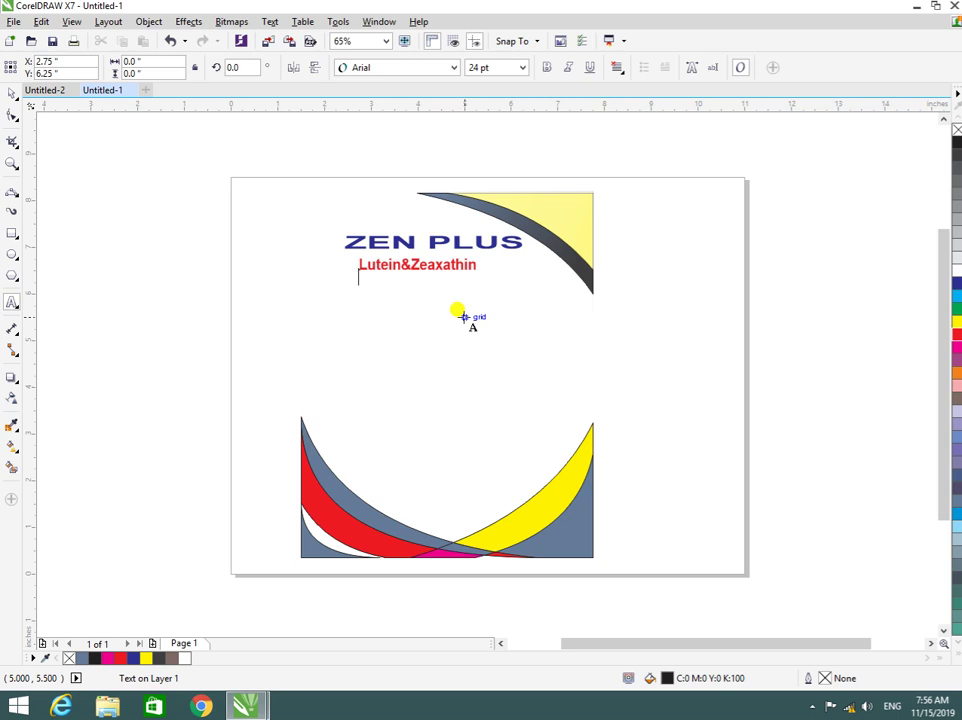
text(Vitamin AZinc,Vitamin E)
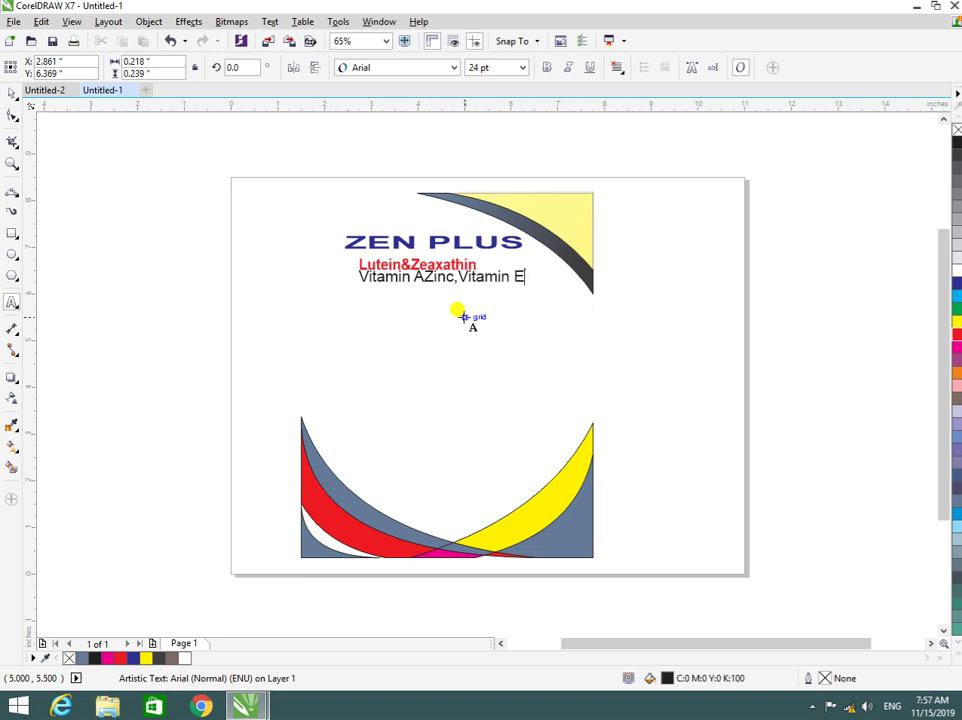
key(Escape)
Step: Reduce the "Vitamin AZinc,Vitamin E" text to about 20 pt and shift it slightly left beneath the red line
drag(528, 290, 500, 287)
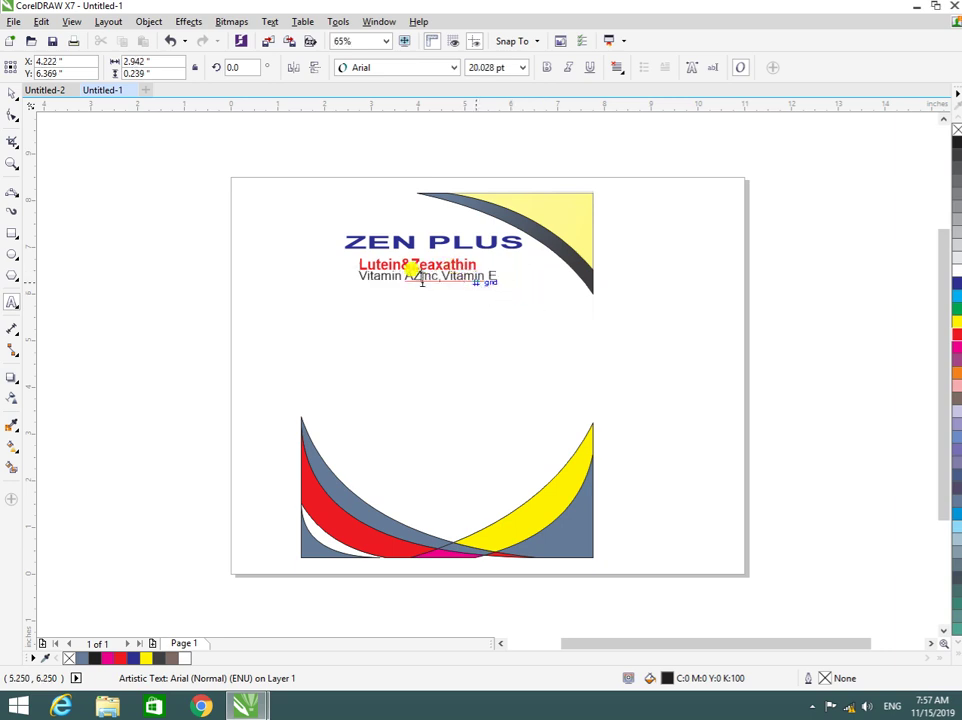
click(428, 277)
mouse_move(428, 268)
mouse_down()
mouse_move(436, 283)
mouse_move(427, 278)
mouse_up()
click(468, 305)
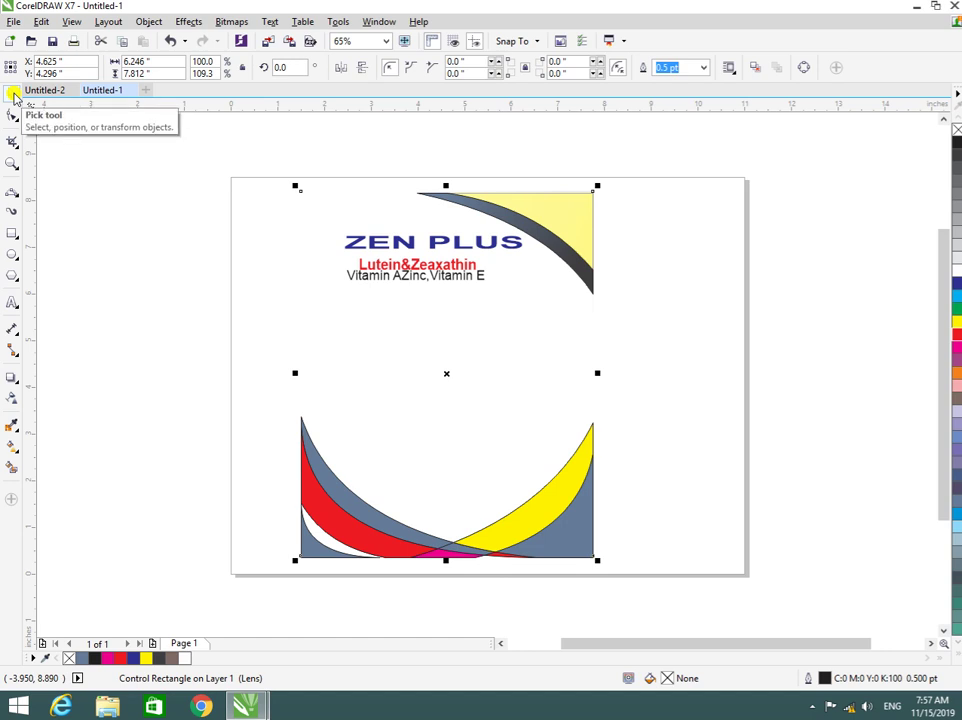
Step: Draw a rectangle 2.5 by 0.5 inches below the vitamin text and move it down and left across the panel's left edge
click(11, 234)
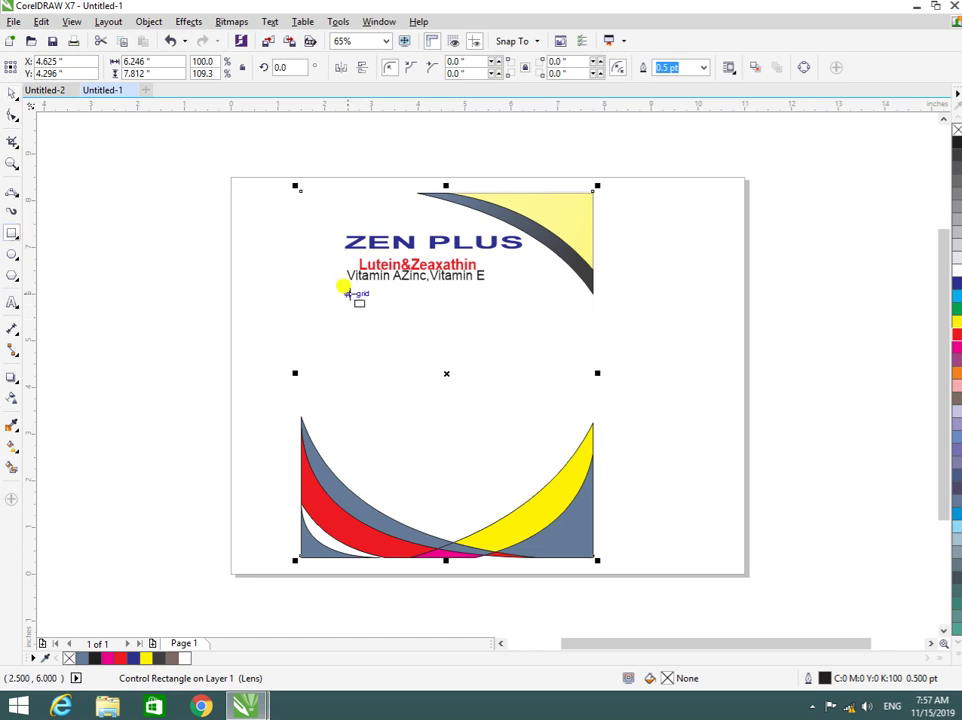
click(346, 293)
mouse_move(346, 293)
mouse_down()
mouse_move(444, 296)
mouse_move(451, 317)
mouse_up()
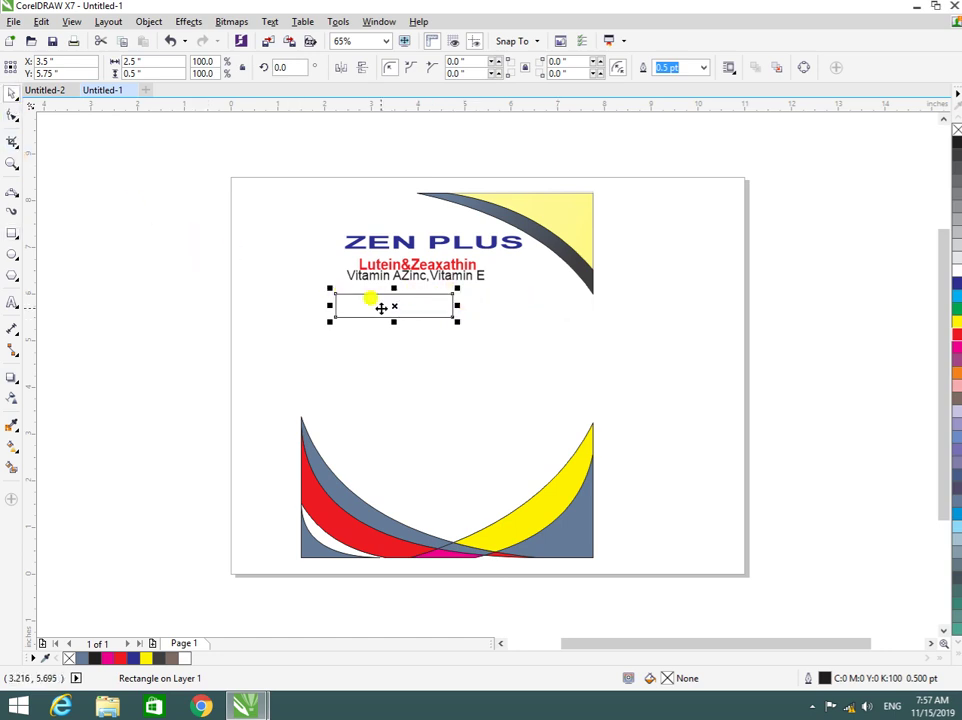
drag(380, 307, 288, 328)
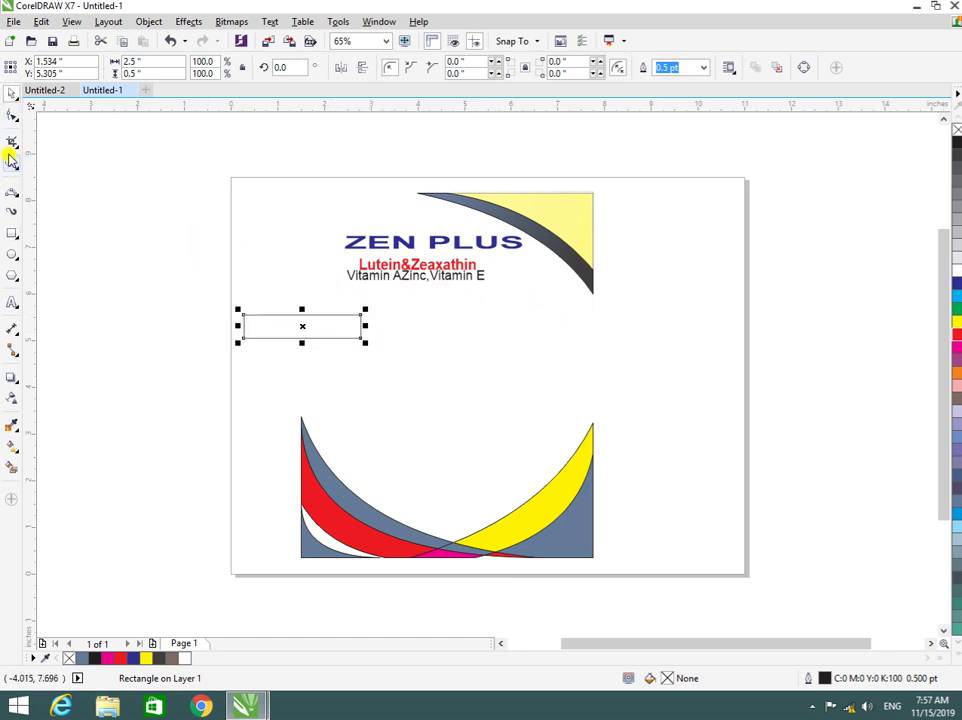
Step: Draw a 1-inch circle, place it over the rectangle's right end, and put a copy over its left end
click(12, 254)
drag(333, 289, 385, 340)
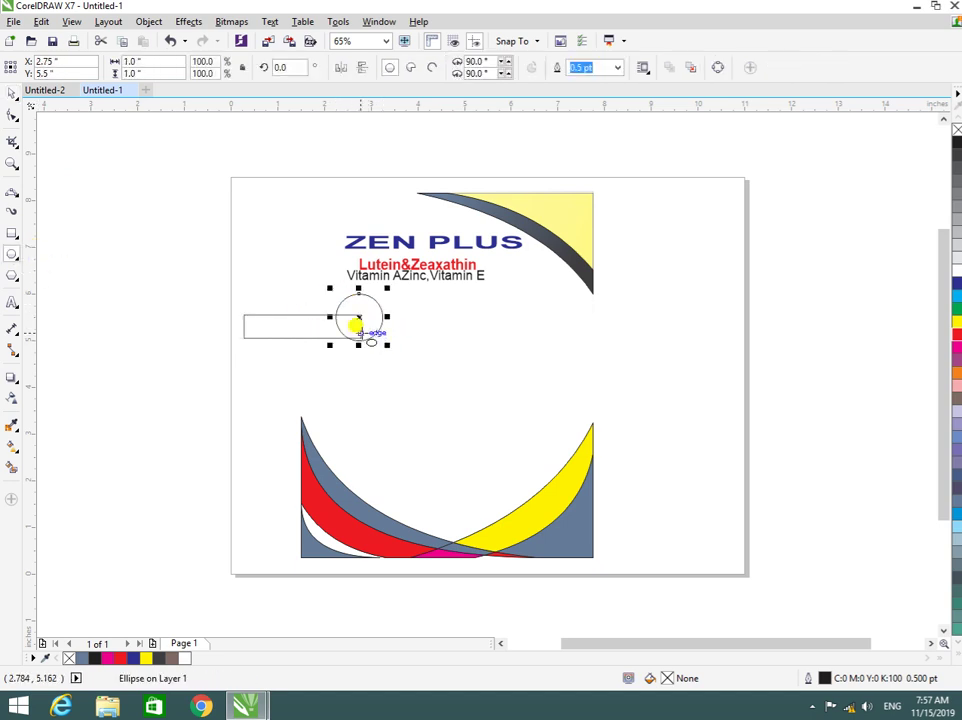
click(12, 90)
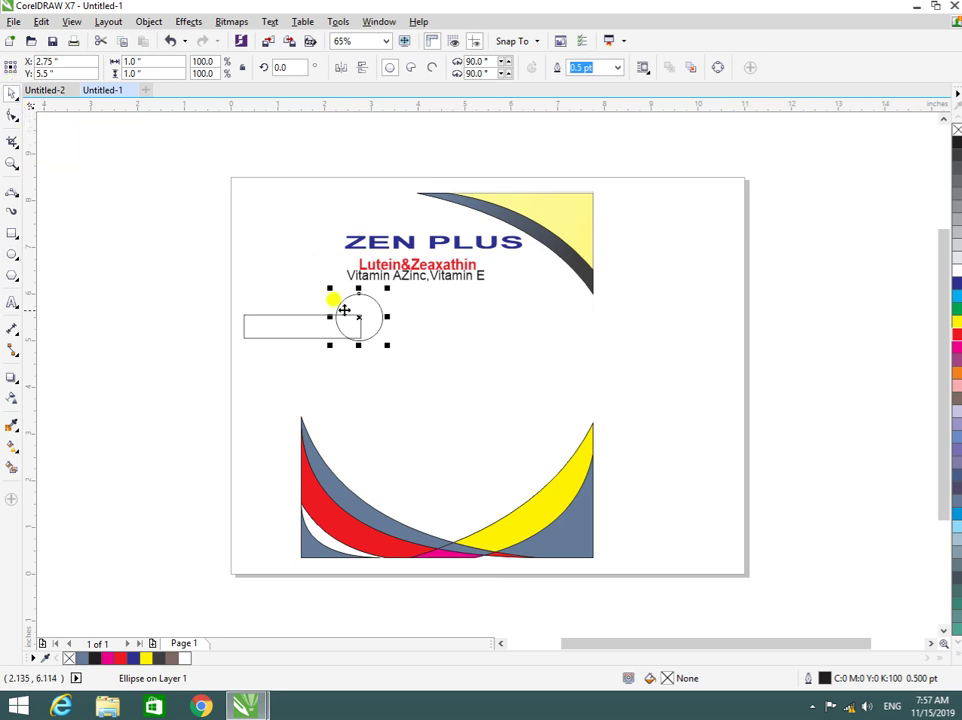
drag(346, 311, 357, 319)
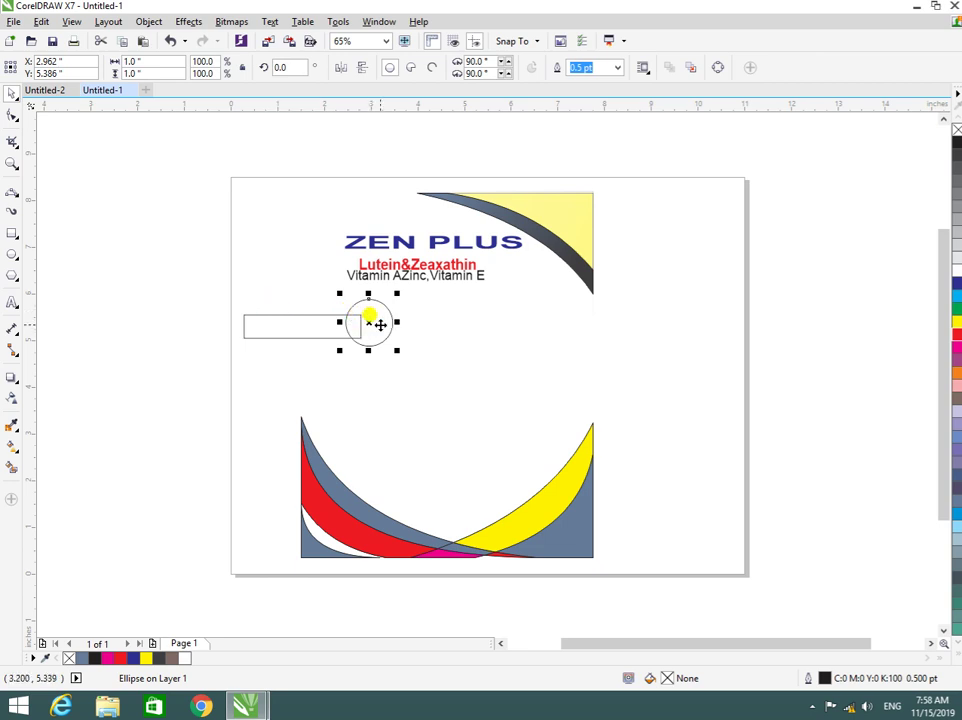
drag(366, 319, 243, 325)
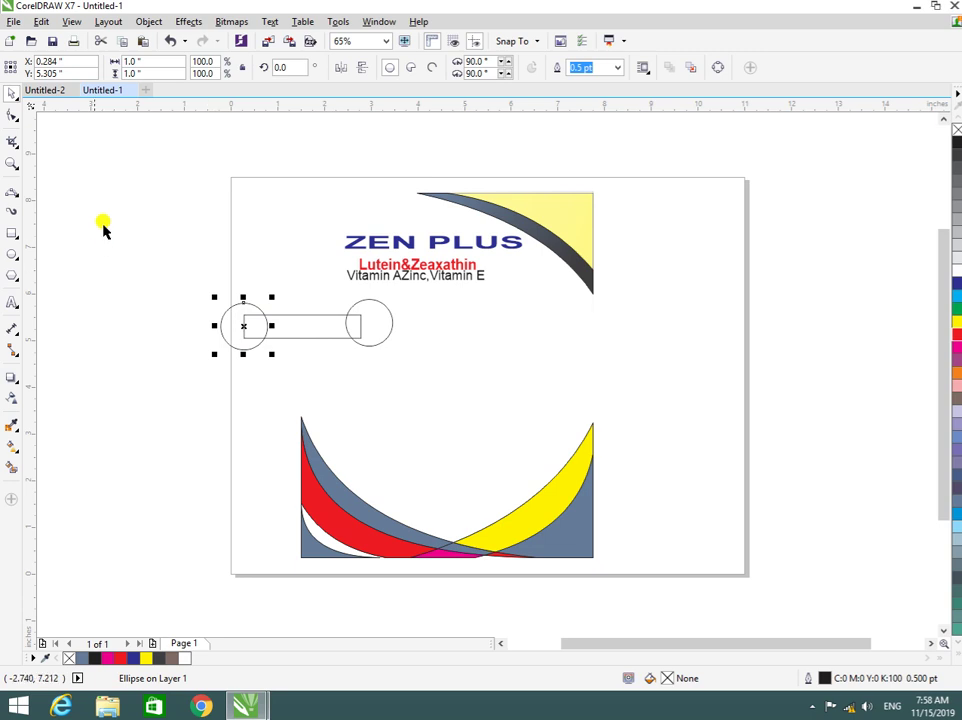
Step: Smart-fill the rectangle's area between the two circles with blue-grey (C:40 M:20 Y:0 K:40)
click(12, 467)
click(290, 321)
click(315, 320)
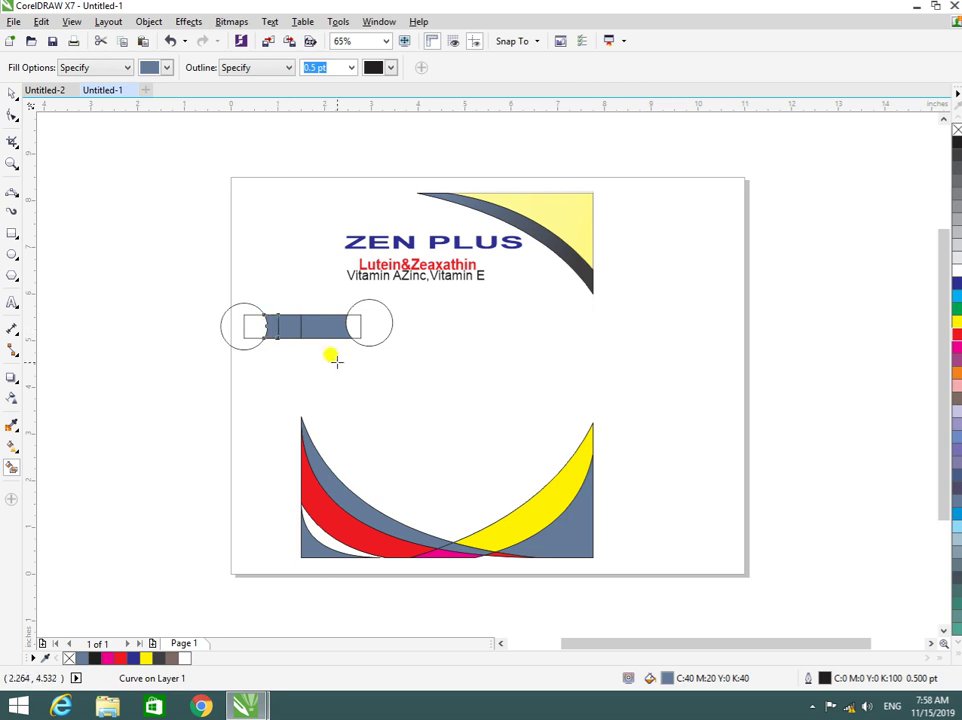
Step: Move the left circle off the page and delete the outline rectangle and the right circle
click(11, 93)
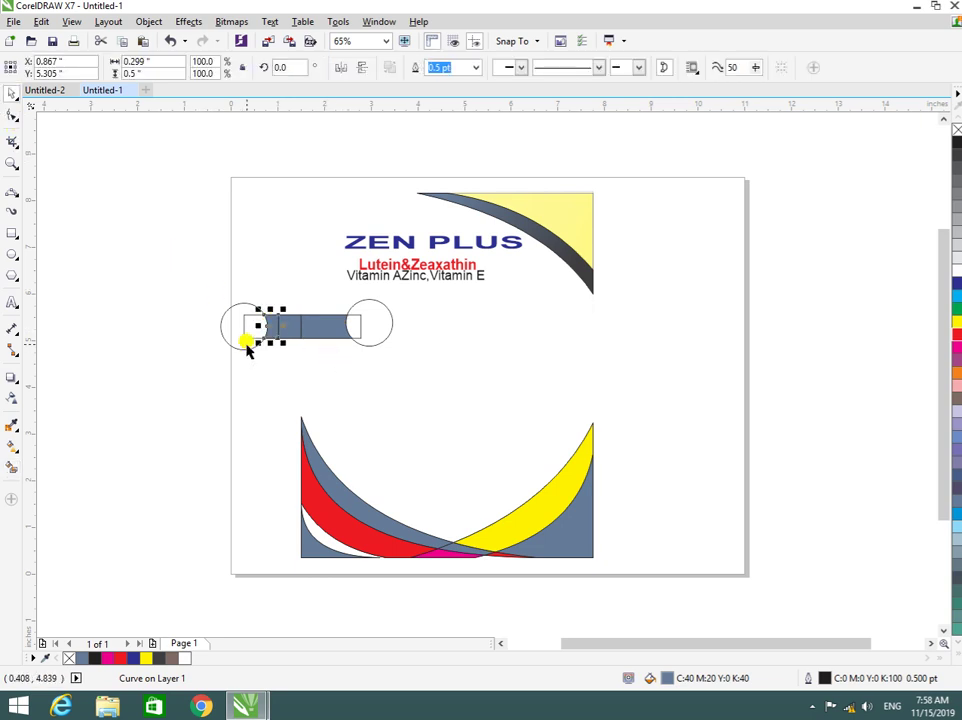
drag(250, 355, 178, 378)
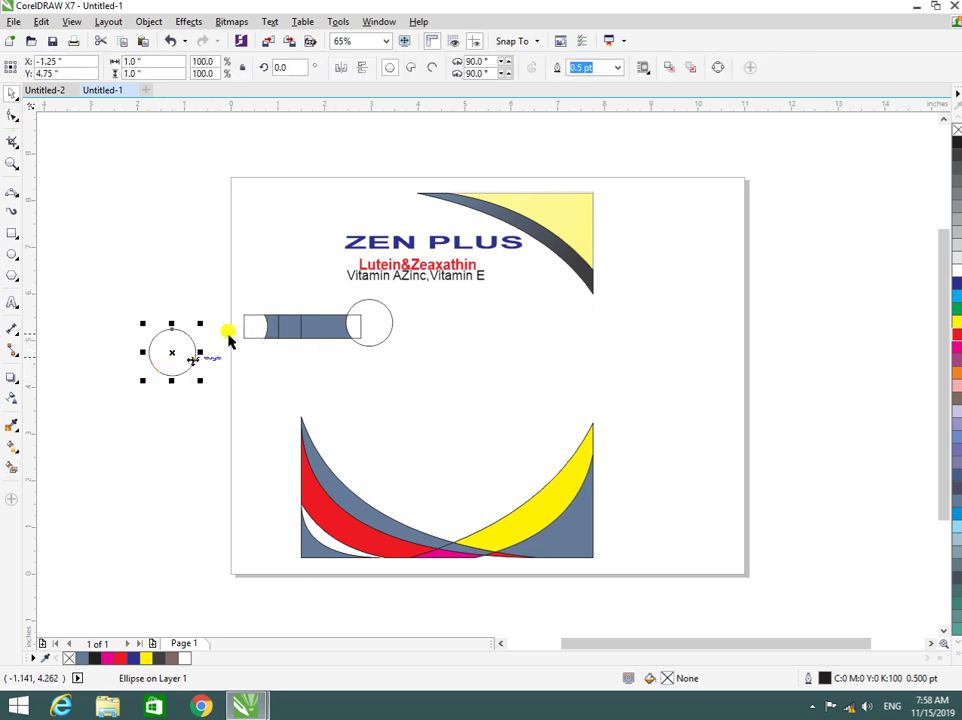
click(250, 340)
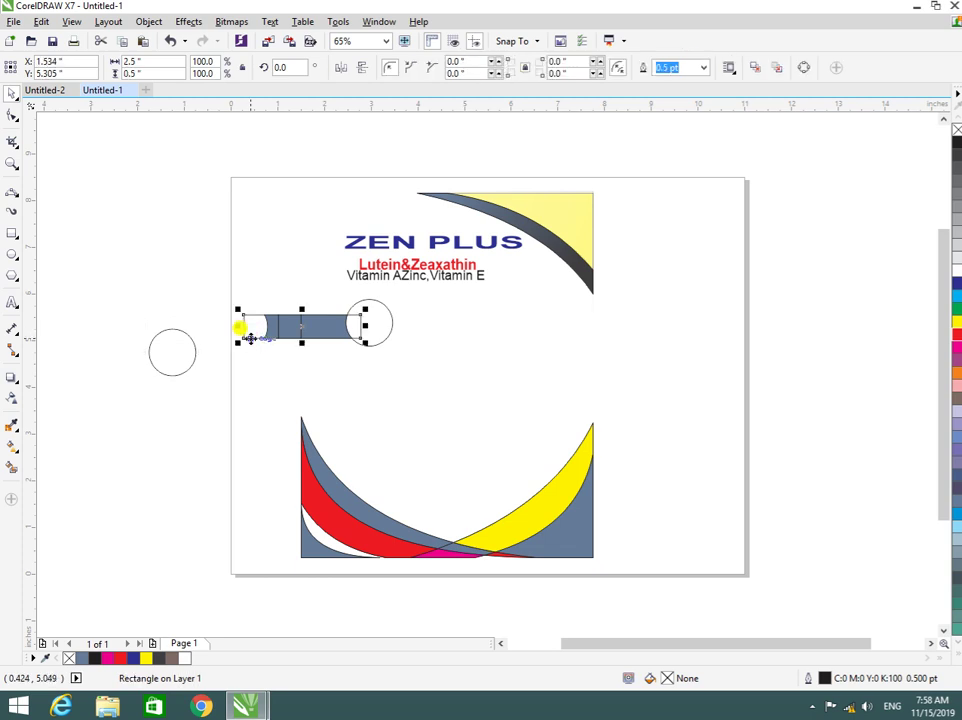
key(Escape)
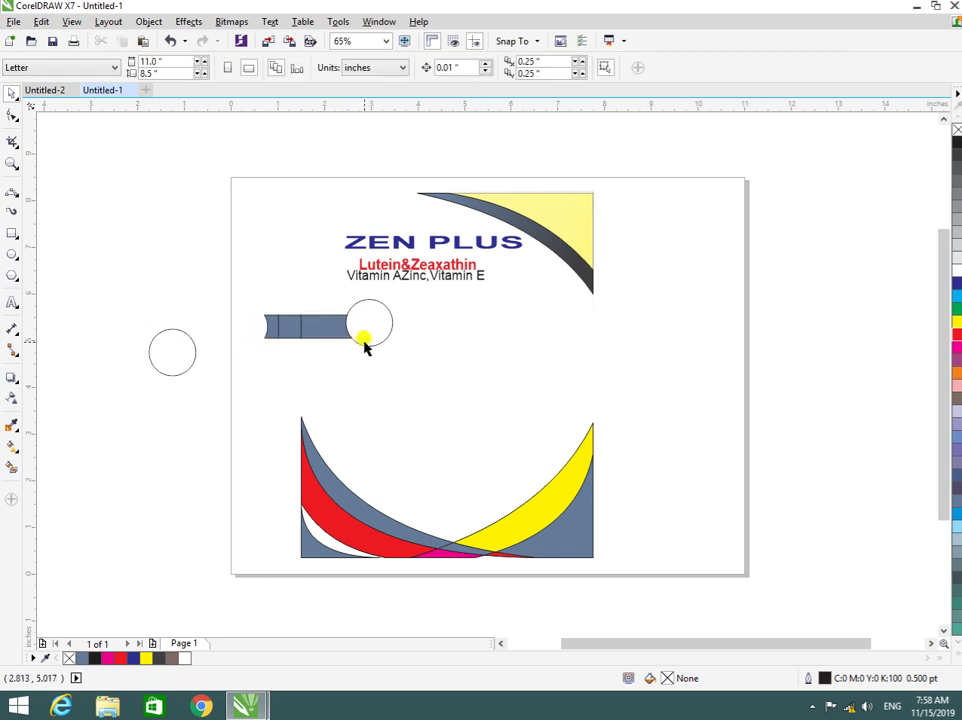
click(365, 346)
key(Delete)
Step: Delete the middle and left filled segments, and widen the remaining notched segment into a banner about 2.75 inches wide inside the panel
click(289, 329)
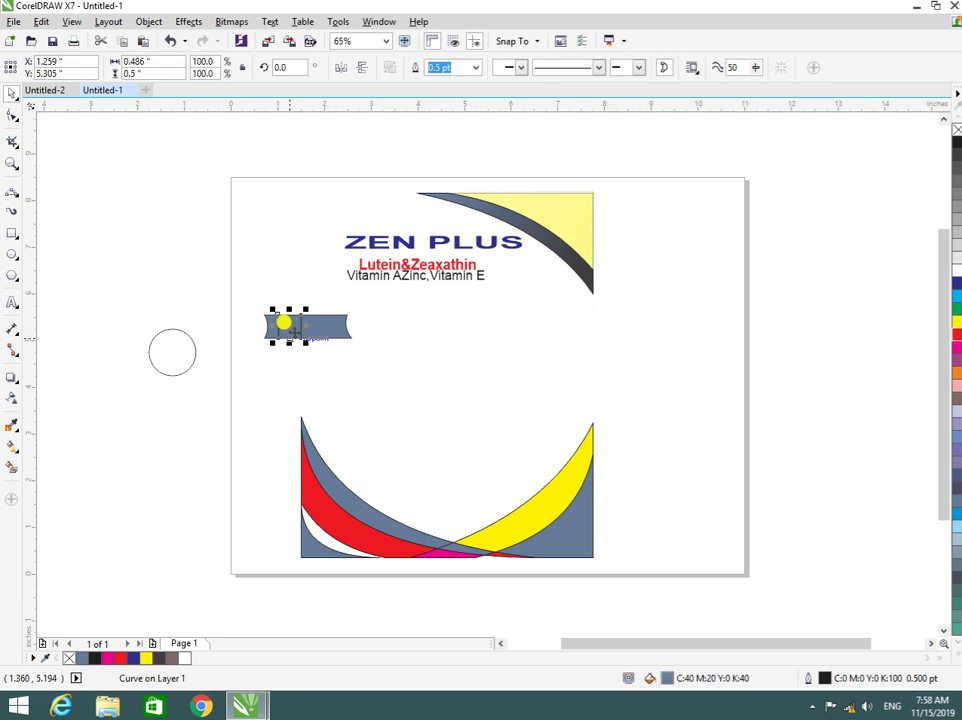
key(Delete)
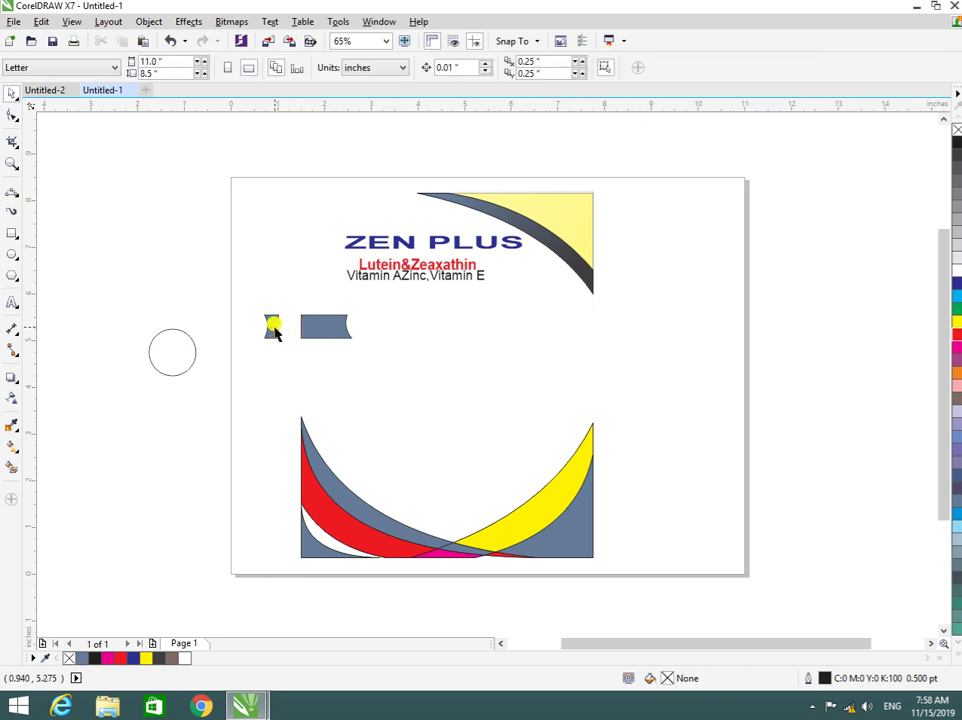
click(270, 328)
drag(272, 332, 433, 328)
drag(356, 328, 365, 328)
click(356, 348)
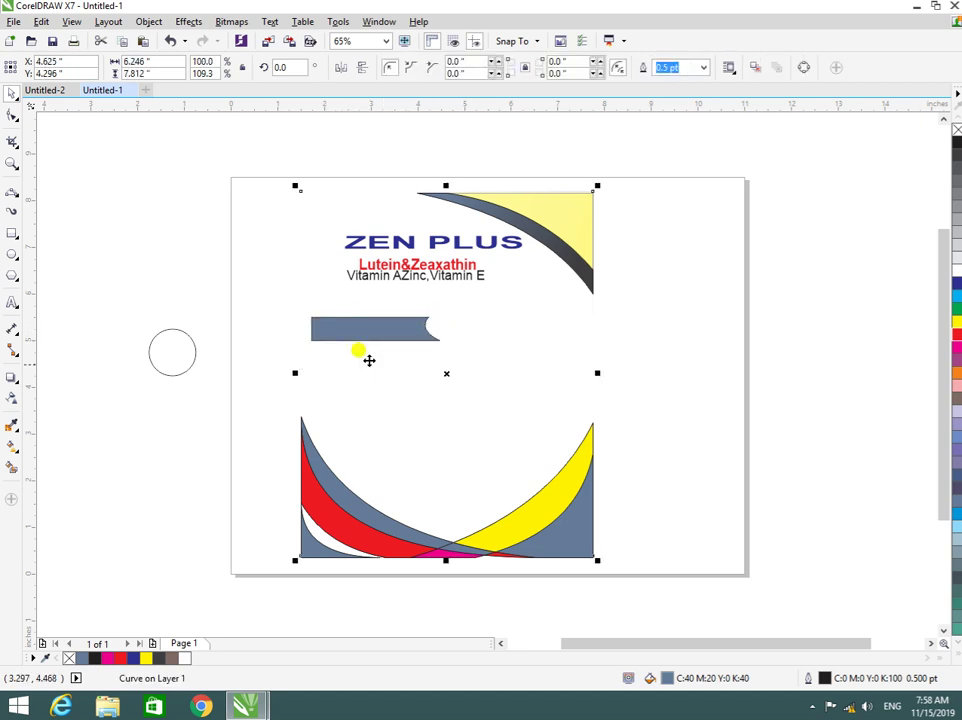
Step: Delete the spare circle beside the page and fill the notched banner with 60% black
click(176, 338)
key(Delete)
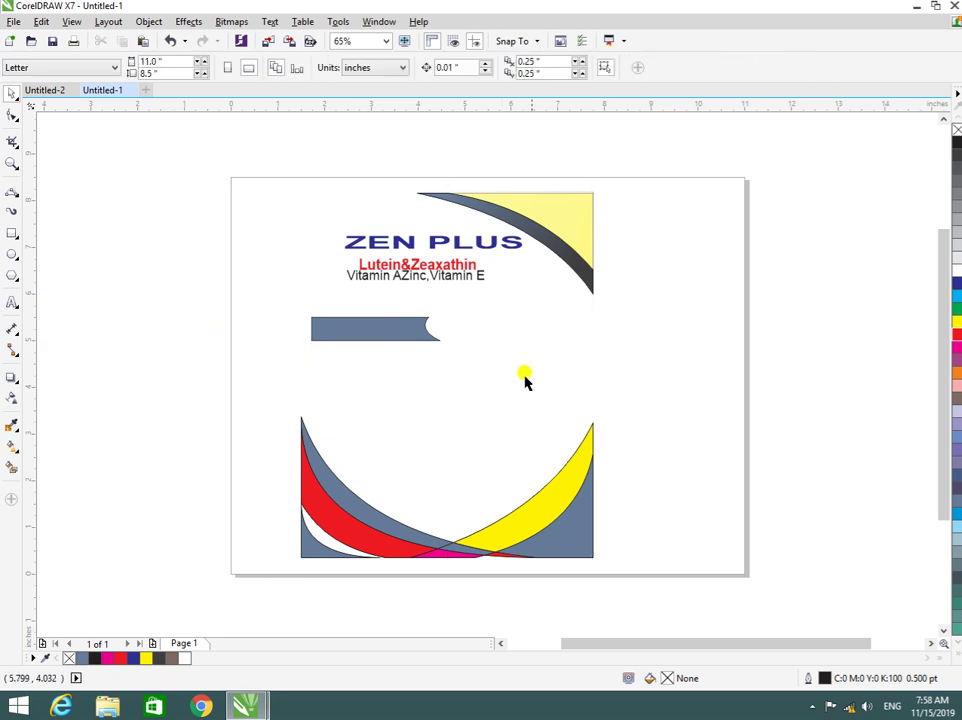
click(407, 332)
click(956, 203)
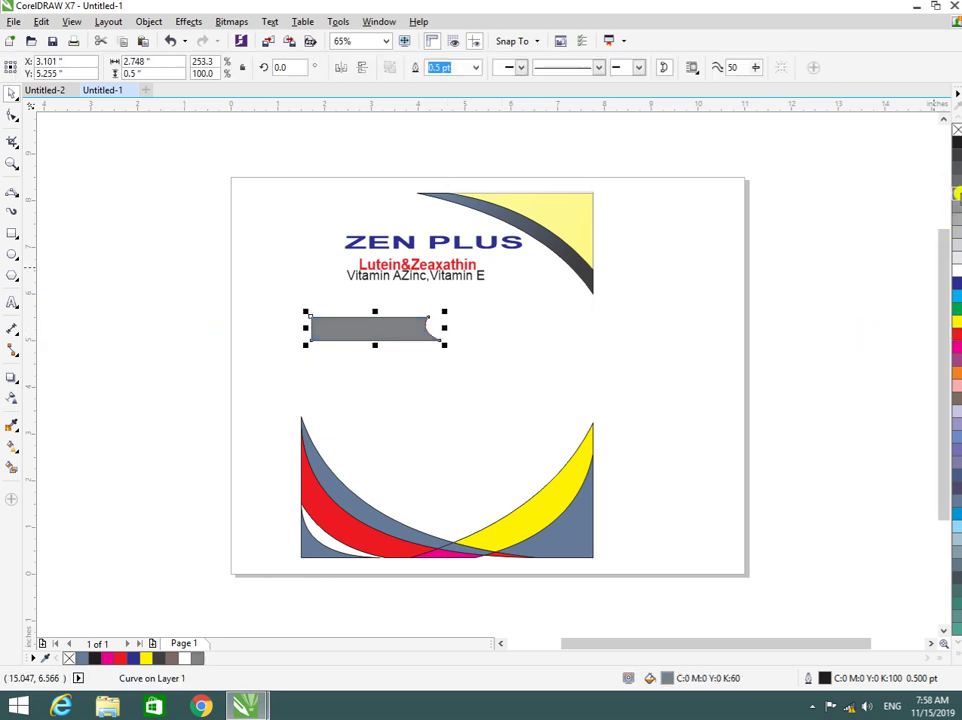
click(362, 318)
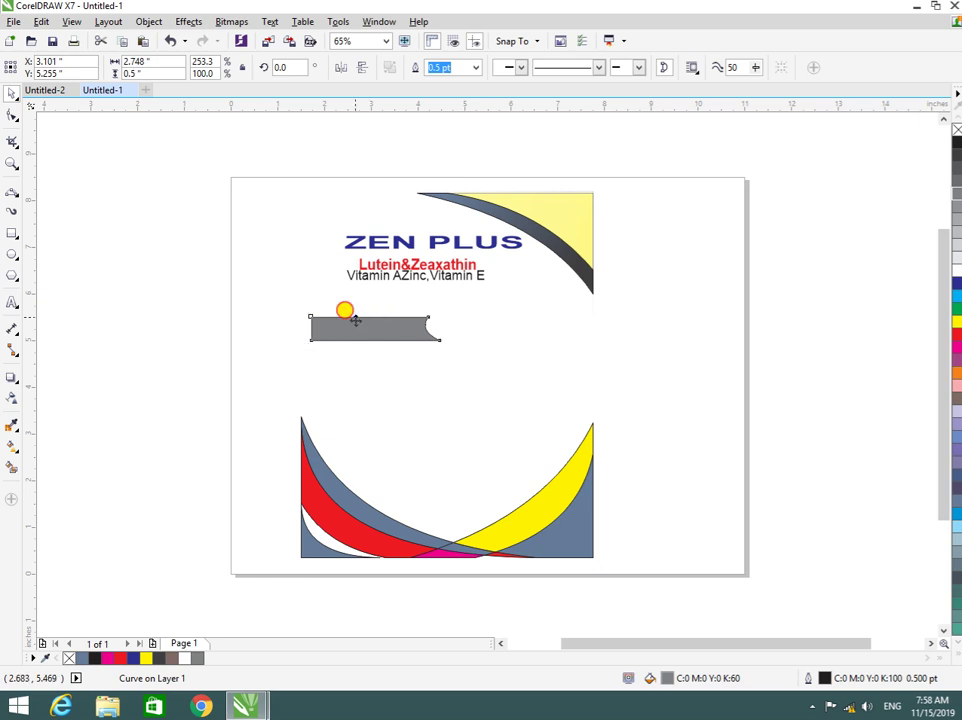
Step: Add the artistic text "Promotes" in 24 pt Arial over the grey banner
click(12, 302)
click(312, 318)
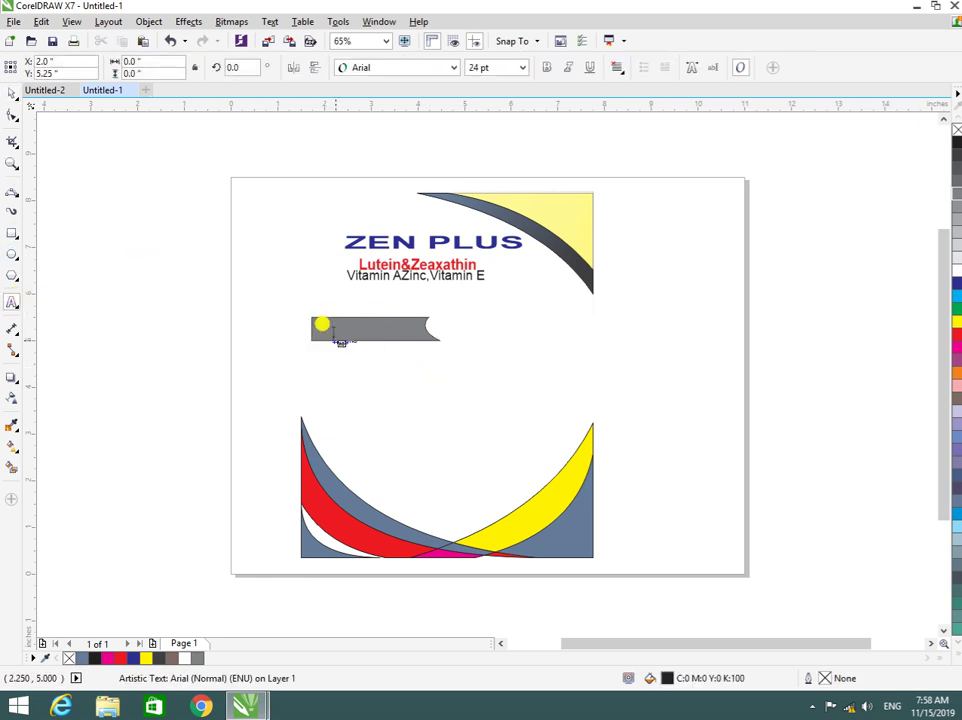
click(322, 322)
click(320, 317)
click(332, 322)
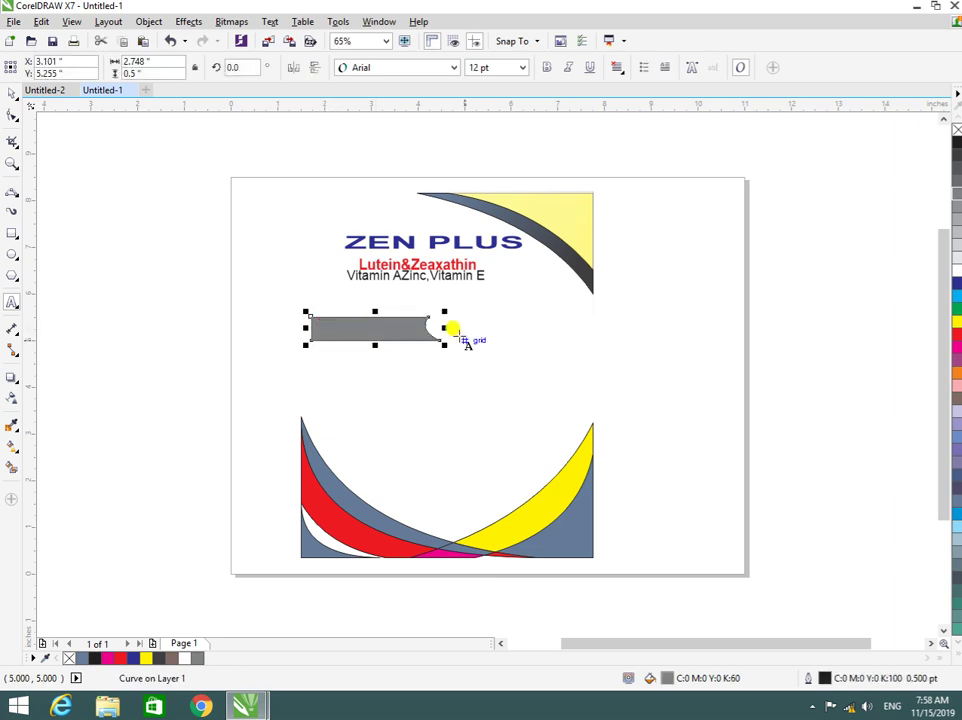
click(322, 324)
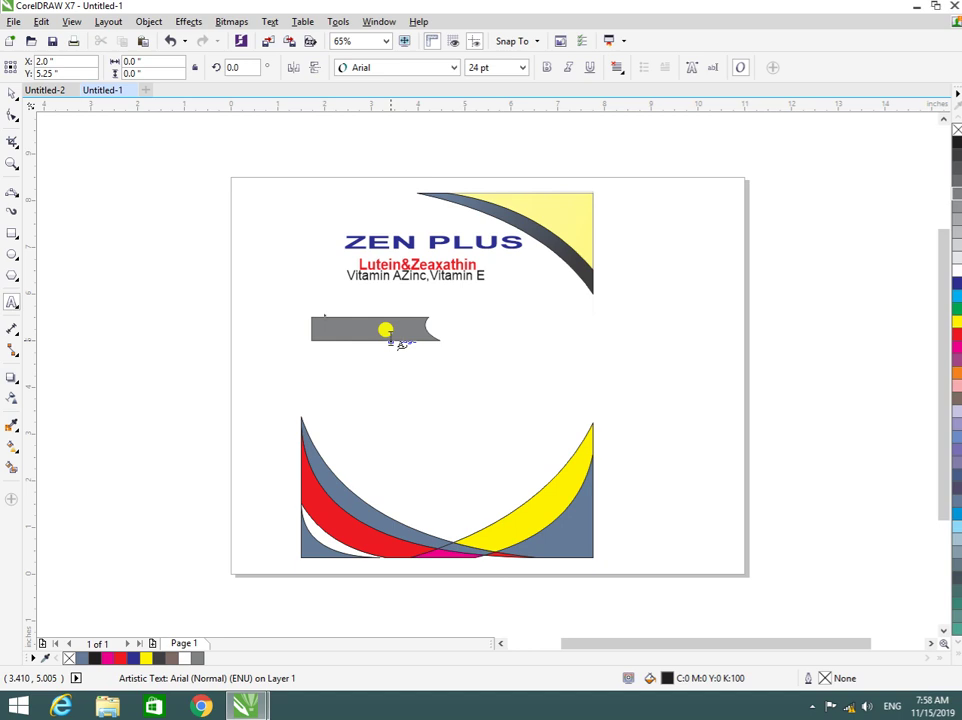
text(Pro)
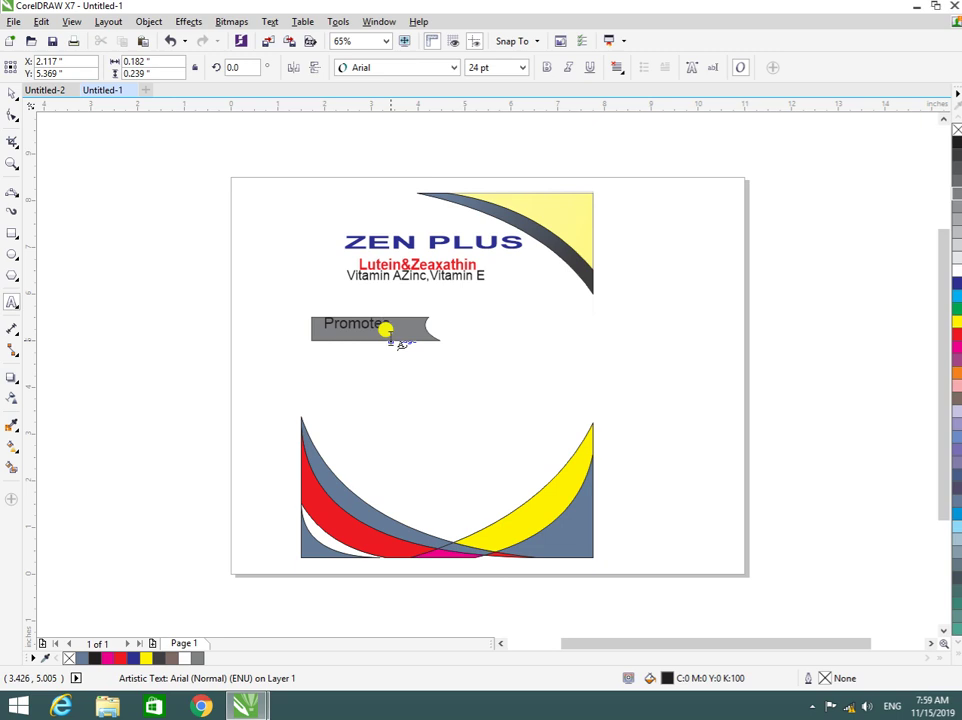
text(motes)
click(11, 94)
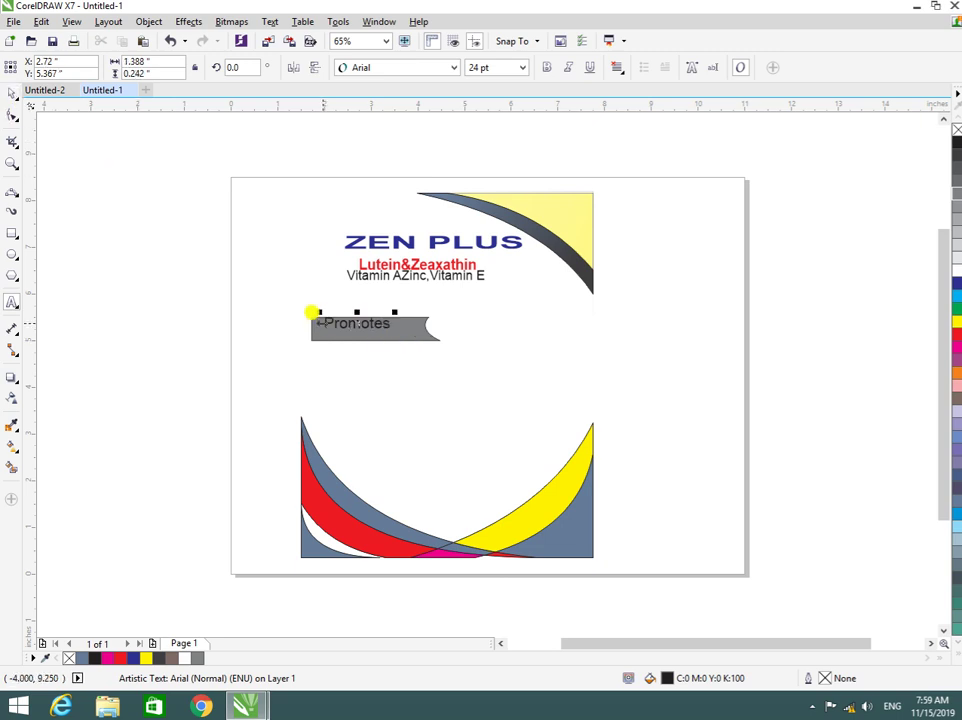
Step: Stretch the "Promotes" text to about 2.05 inches wide and 0.26 inches tall, and centre it vertically within the grey banner
mouse_move(358, 313)
mouse_down()
mouse_move(348, 307)
mouse_move(350, 324)
mouse_move(356, 312)
mouse_move(349, 329)
mouse_move(360, 335)
mouse_move(345, 323)
mouse_up()
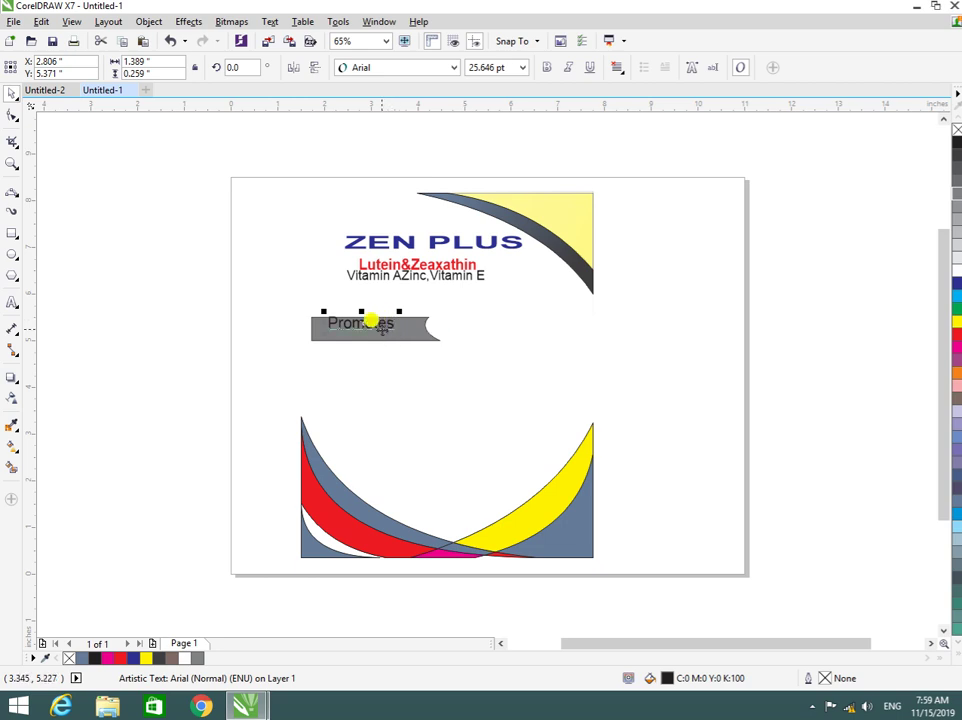
drag(399, 323, 429, 323)
double_click(381, 318)
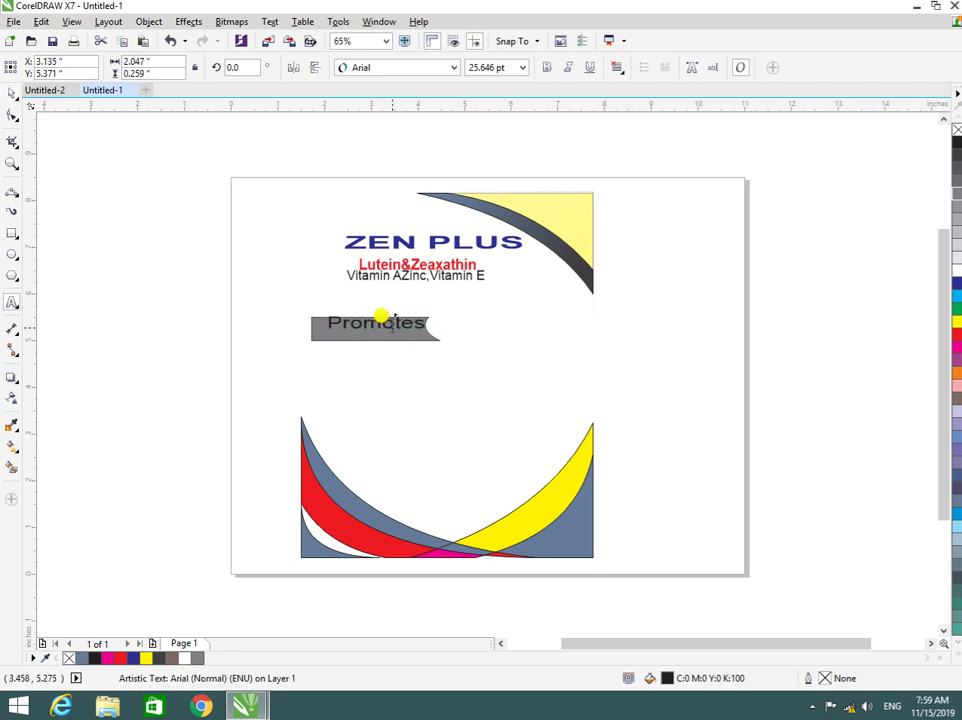
click(386, 324)
click(376, 317)
click(370, 311)
click(11, 94)
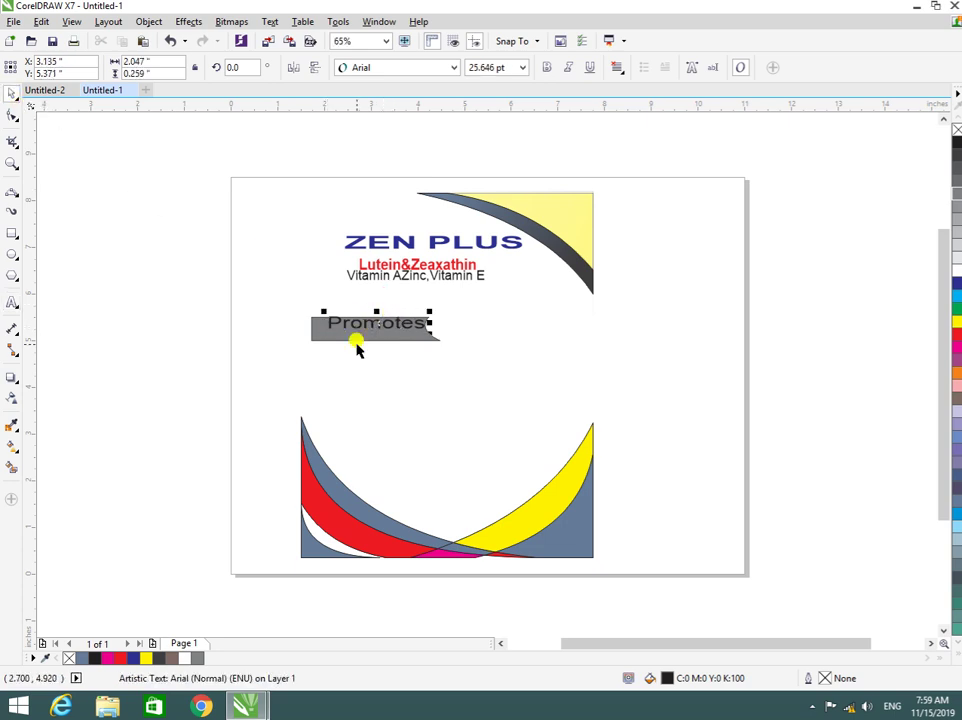
drag(356, 341, 356, 343)
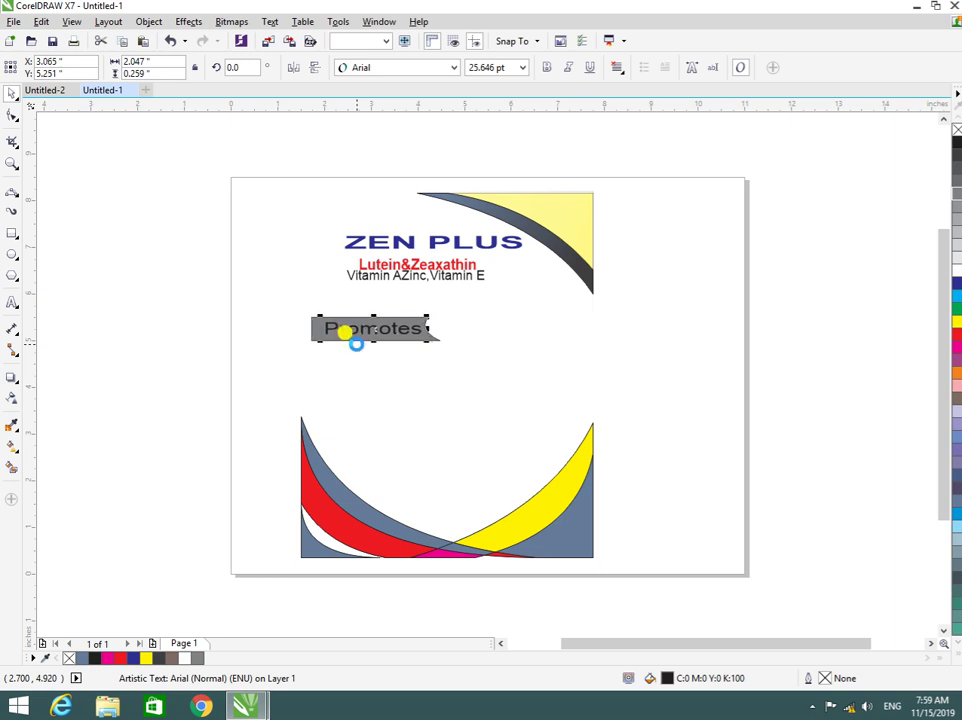
Step: Change the fill of the notched banner behind the "Promotes" text to yellow
click(356, 343)
click(350, 335)
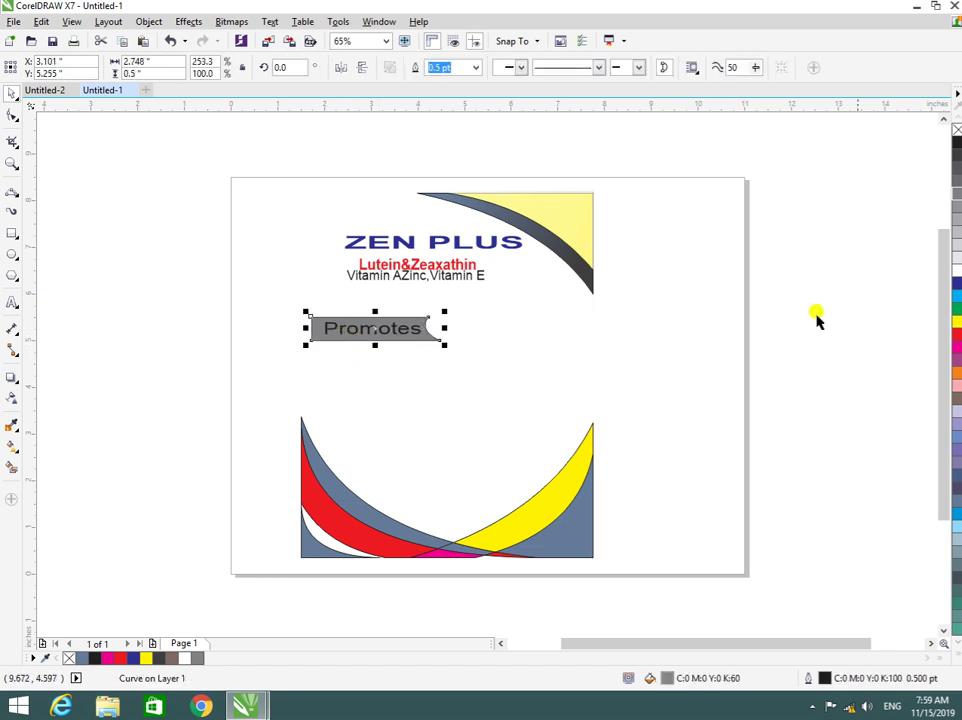
click(955, 333)
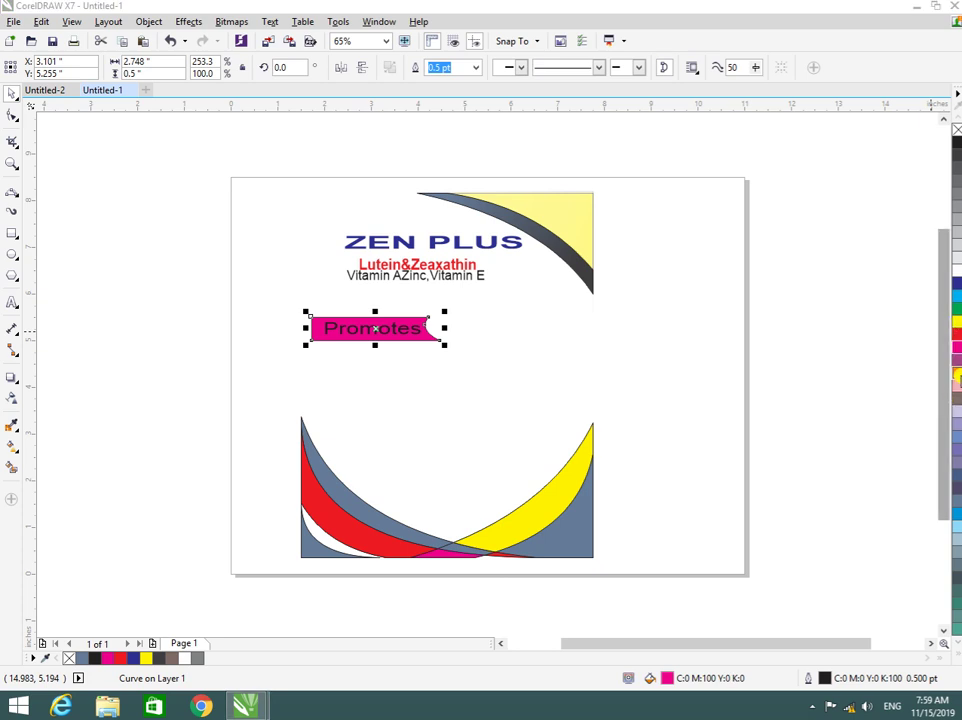
click(955, 358)
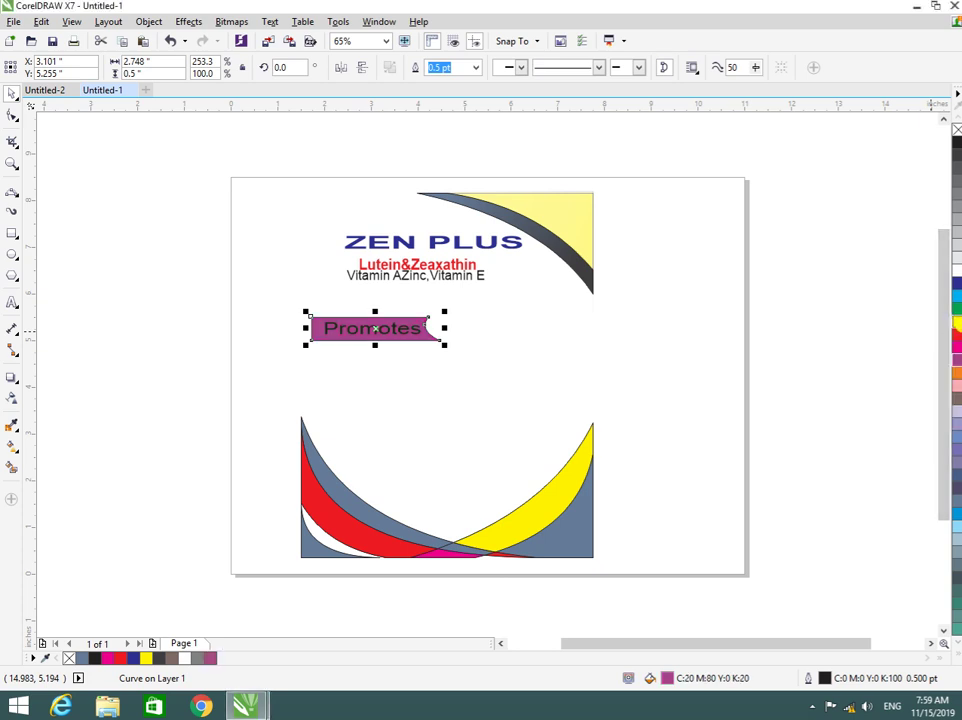
click(955, 321)
click(682, 370)
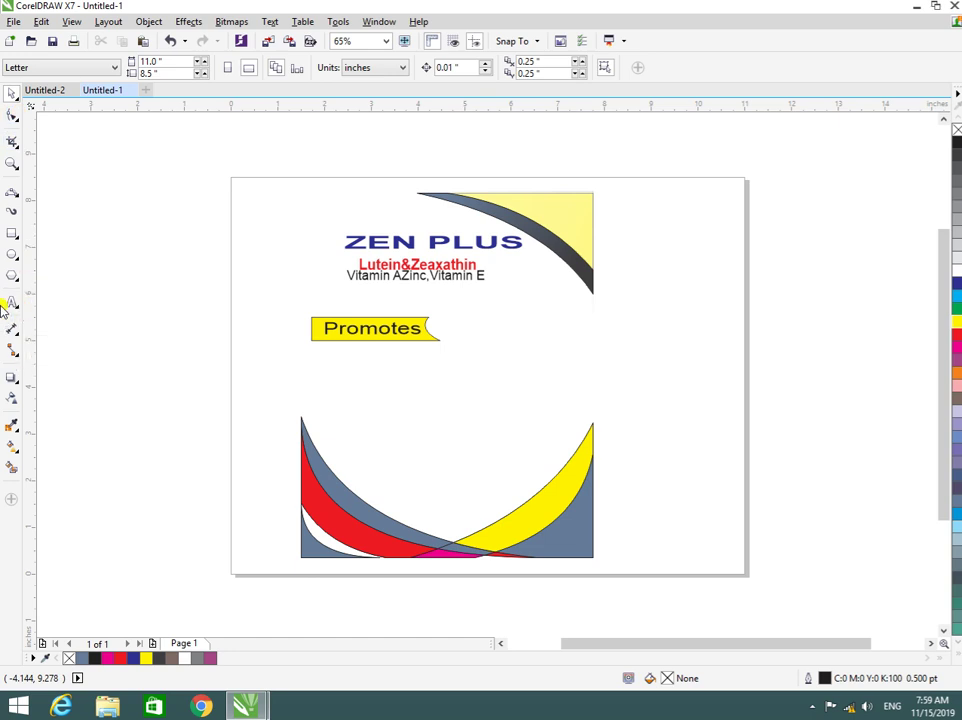
click(340, 22)
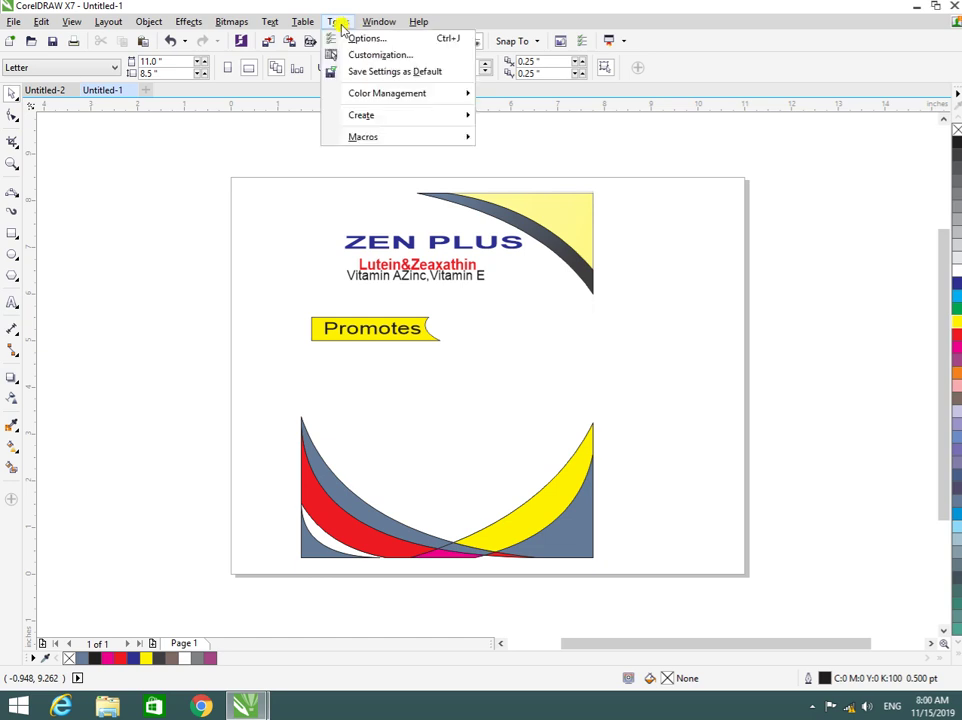
mouse_move(300, 22)
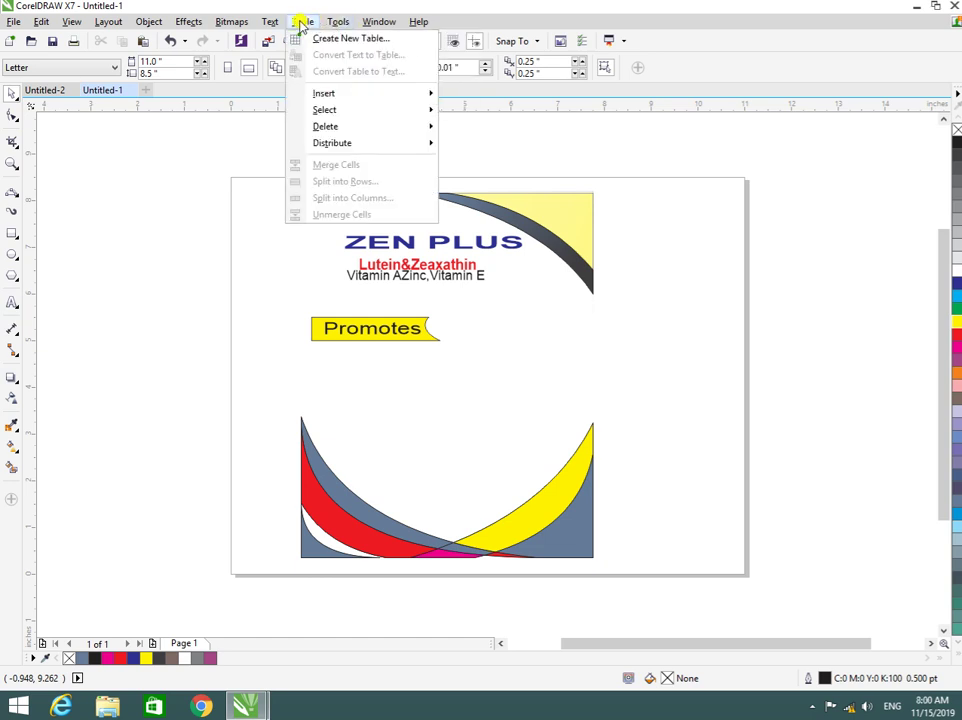
mouse_move(262, 24)
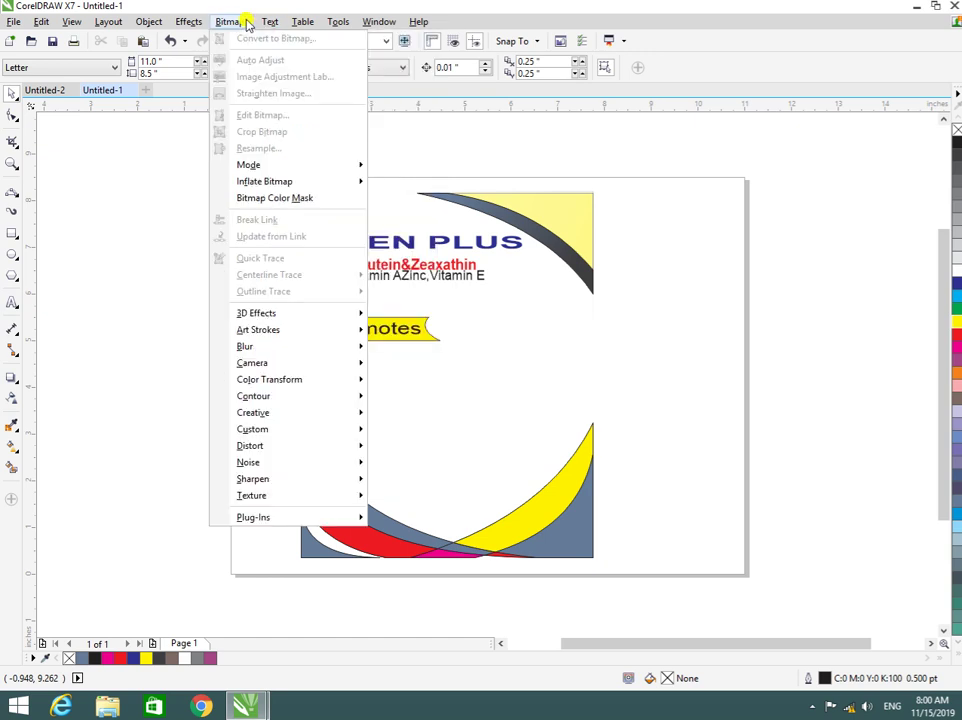
mouse_move(182, 27)
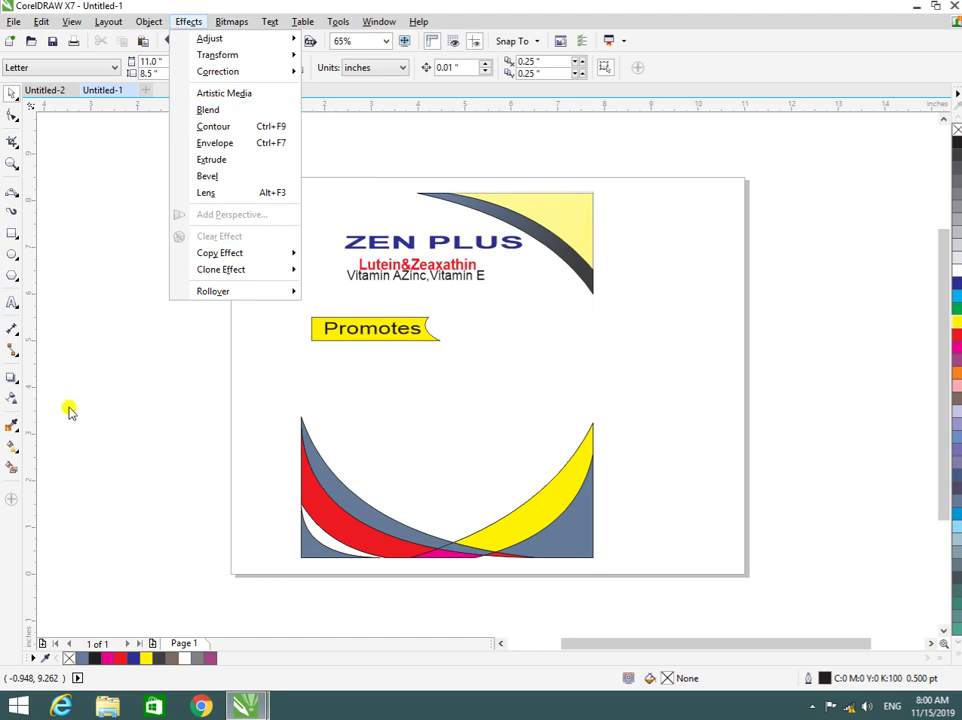
Step: Draw a rectangle about 1.75 by 0.75 inches beside the page and an ellipse about 2.25 by 0.75 inches over it
click(12, 233)
mouse_move(79, 329)
mouse_down()
mouse_move(125, 376)
mouse_move(161, 364)
mouse_up()
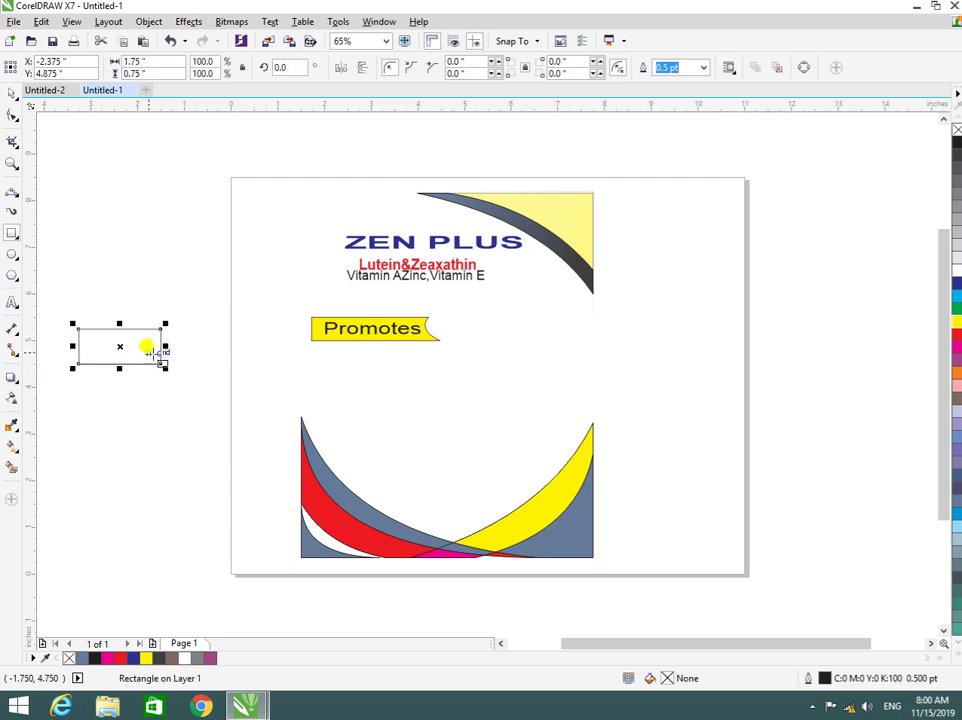
click(12, 254)
drag(67, 329, 171, 360)
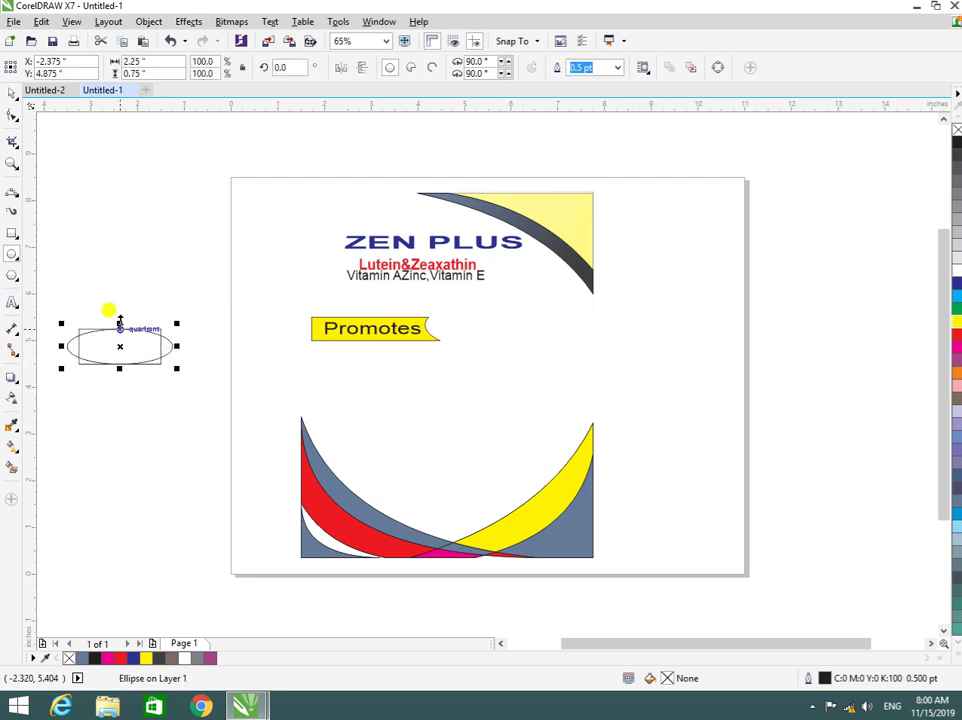
Step: Enlarge the ellipse to about 2.5 by 1.39 inches, with its left edge meeting the rectangle's left edge
mouse_move(120, 327)
mouse_down()
mouse_move(137, 302)
mouse_move(136, 341)
mouse_move(134, 327)
mouse_up()
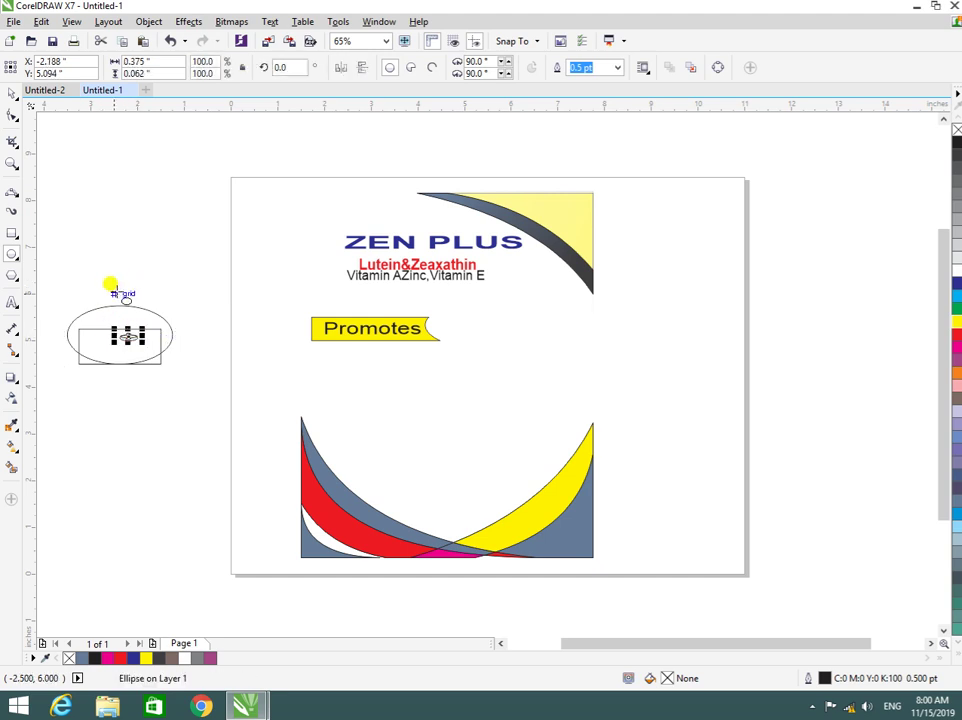
key(Escape)
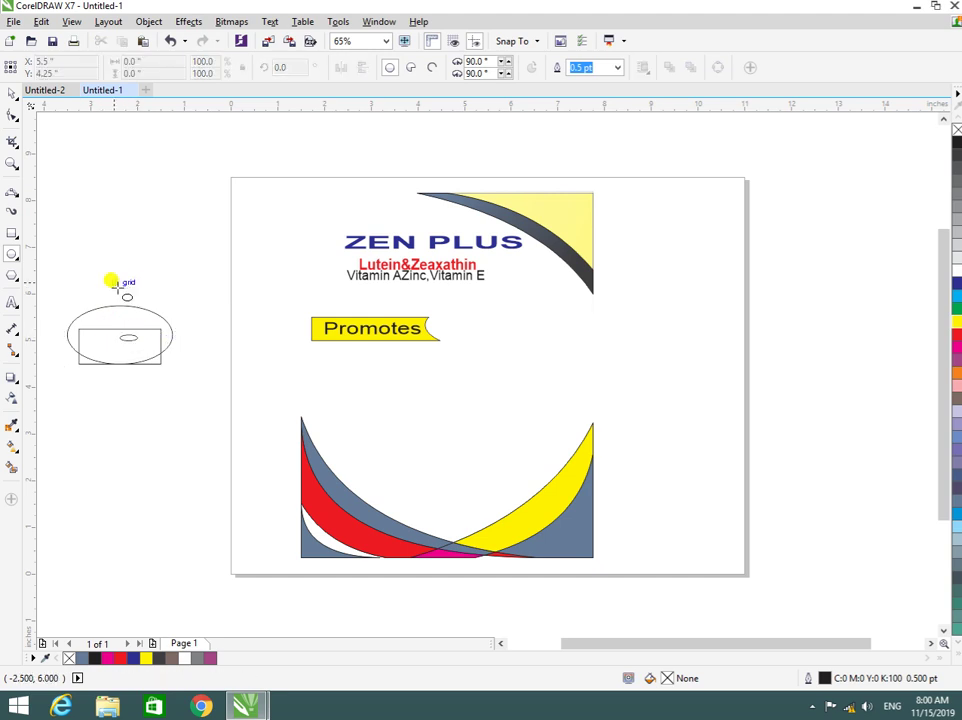
click(20, 102)
click(133, 337)
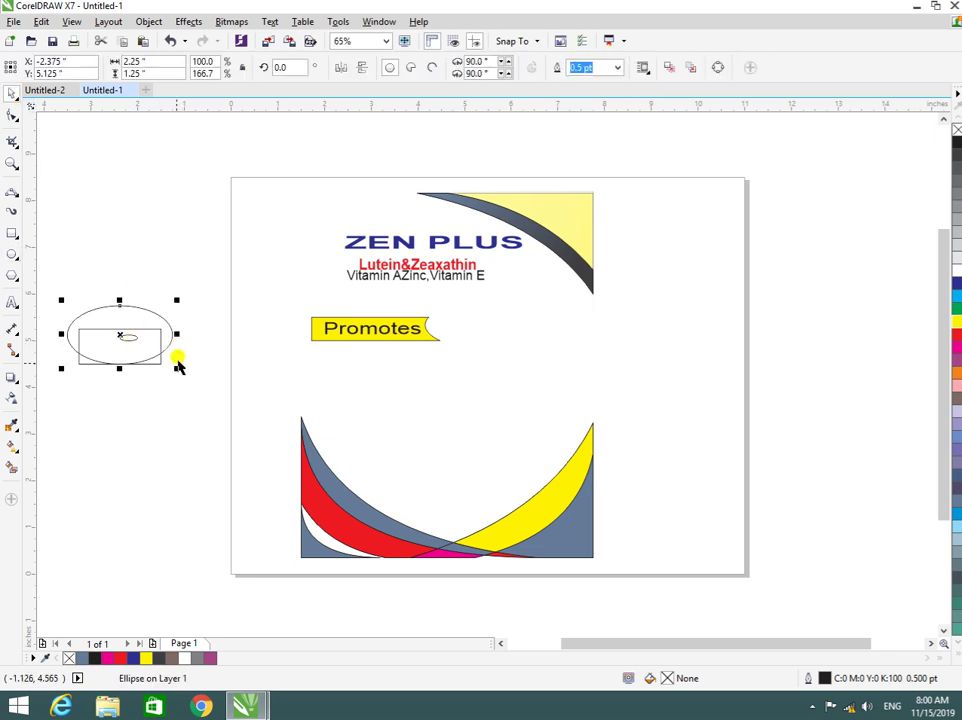
drag(178, 366, 190, 377)
drag(133, 337, 150, 342)
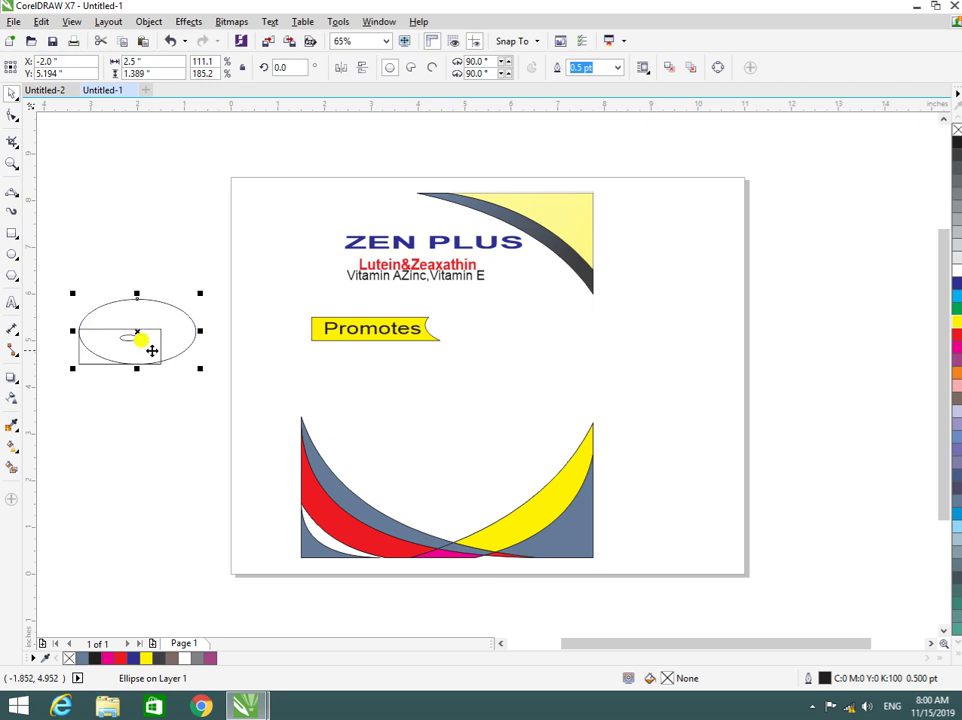
Step: Delete the stray small ellipse inside the rectangle
click(101, 326)
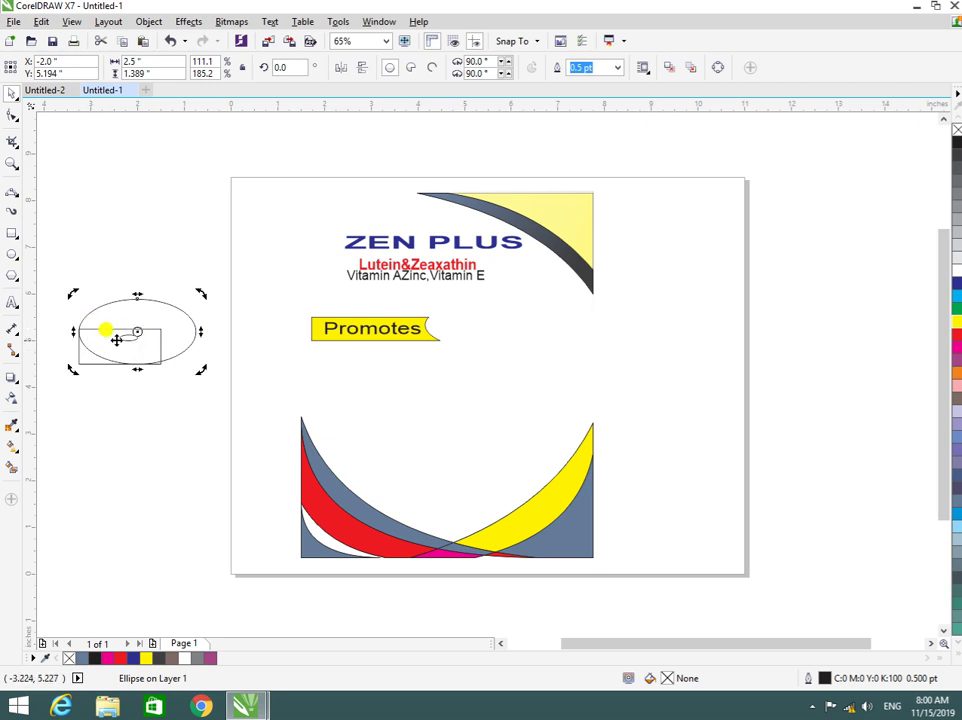
click(97, 333)
drag(97, 333, 131, 331)
key(Delete)
Step: Smart Fill the rectangle's lower-left corner area outside the ellipse with the blue-grey colour
click(79, 308)
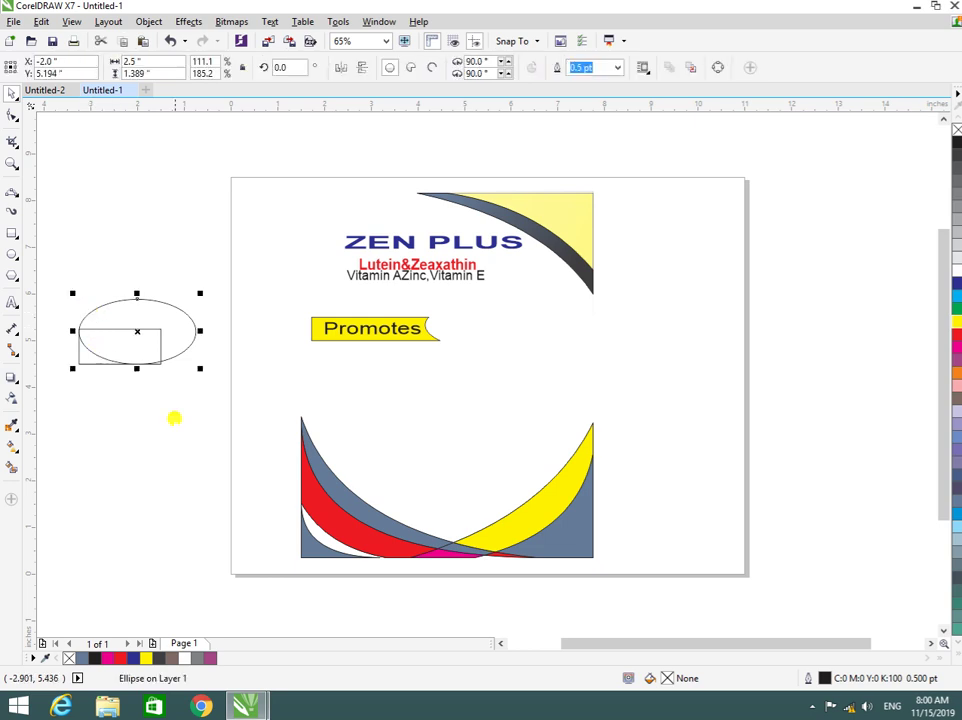
click(79, 345)
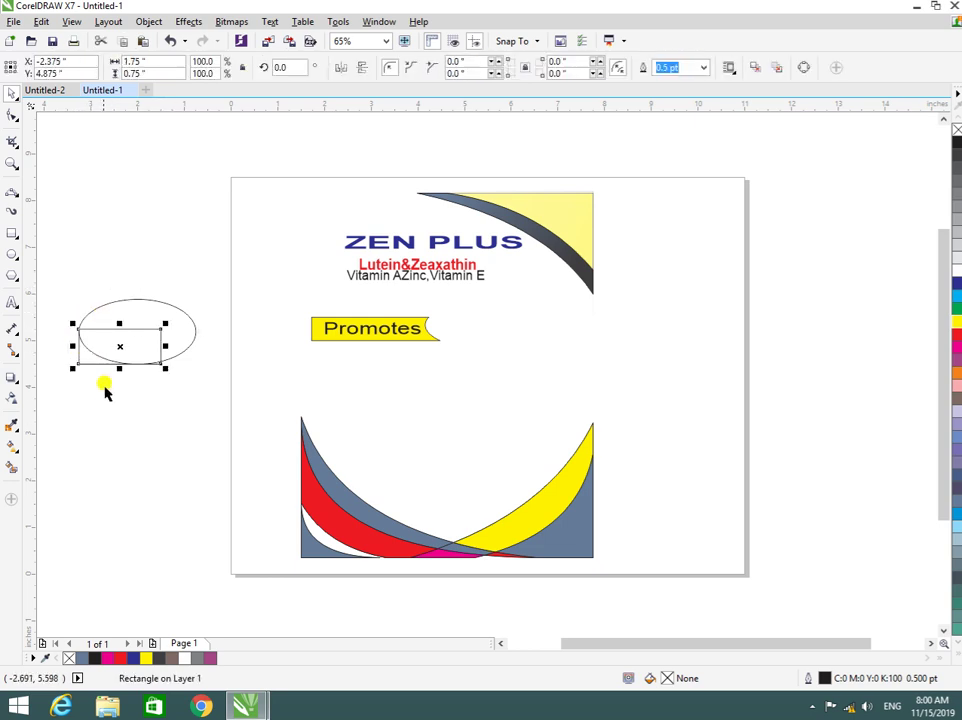
click(12, 462)
click(84, 350)
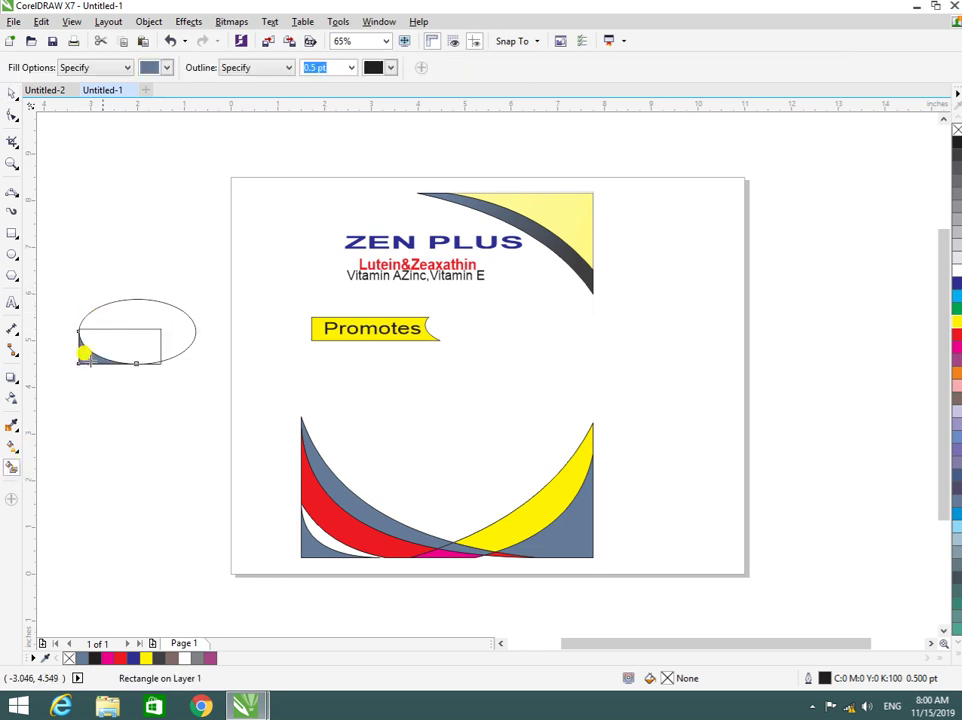
Step: Delete the construction ellipse and rectangle, keeping only the filled curved corner piece
click(12, 90)
click(172, 310)
key(Delete)
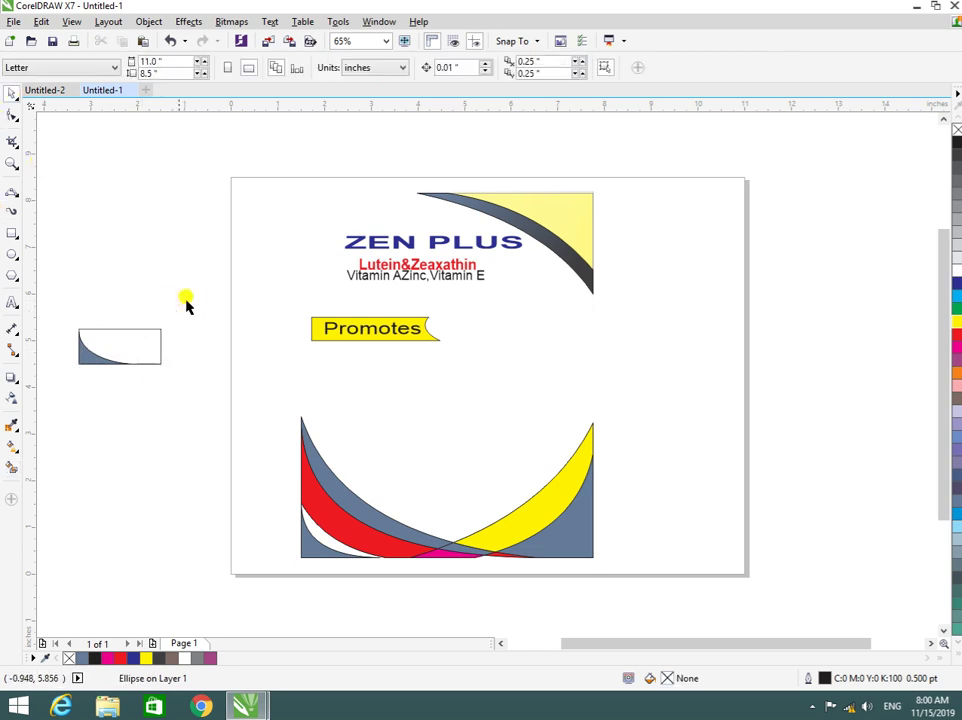
click(159, 333)
key(Delete)
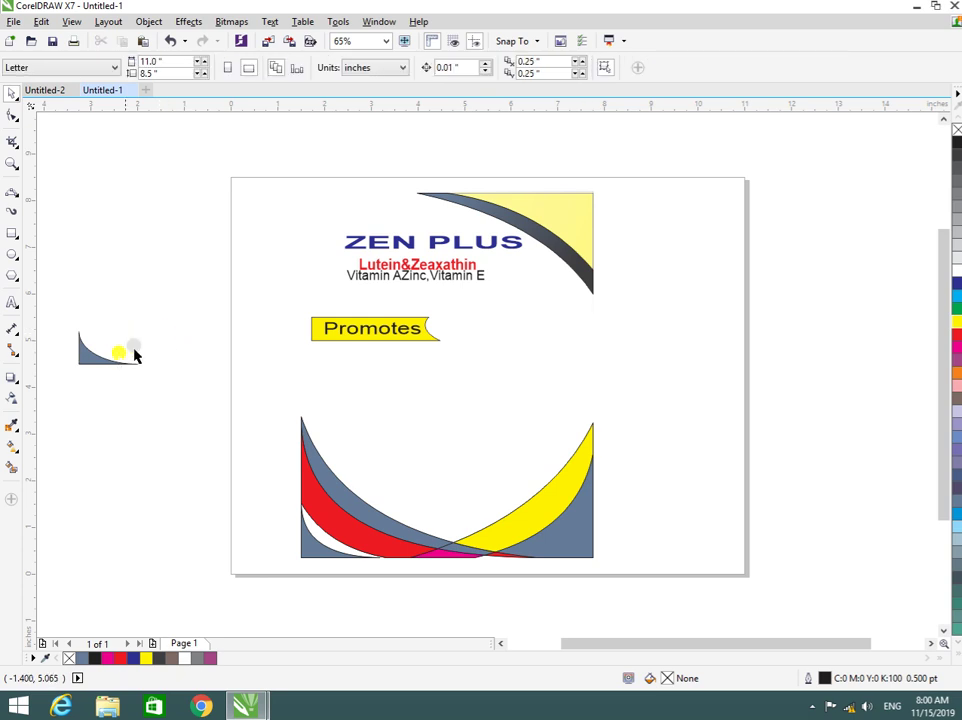
Step: Rotate the curved piece about 68.4° into a check mark, shrink it to about 0.43 by 0.46 inches and place it below the banner
click(112, 364)
drag(112, 364, 209, 340)
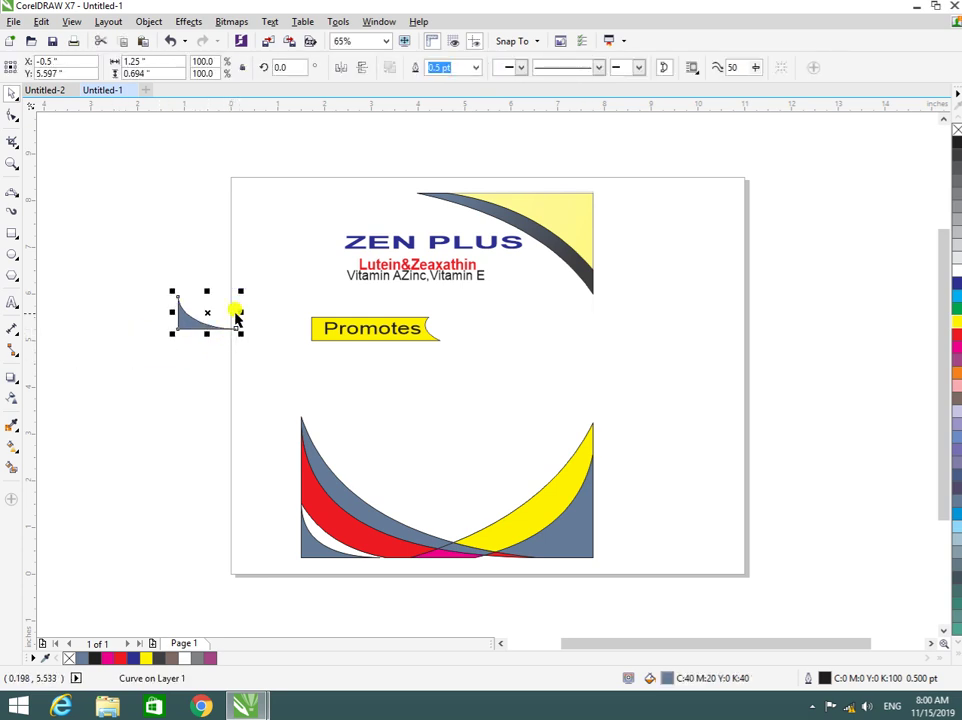
click(233, 316)
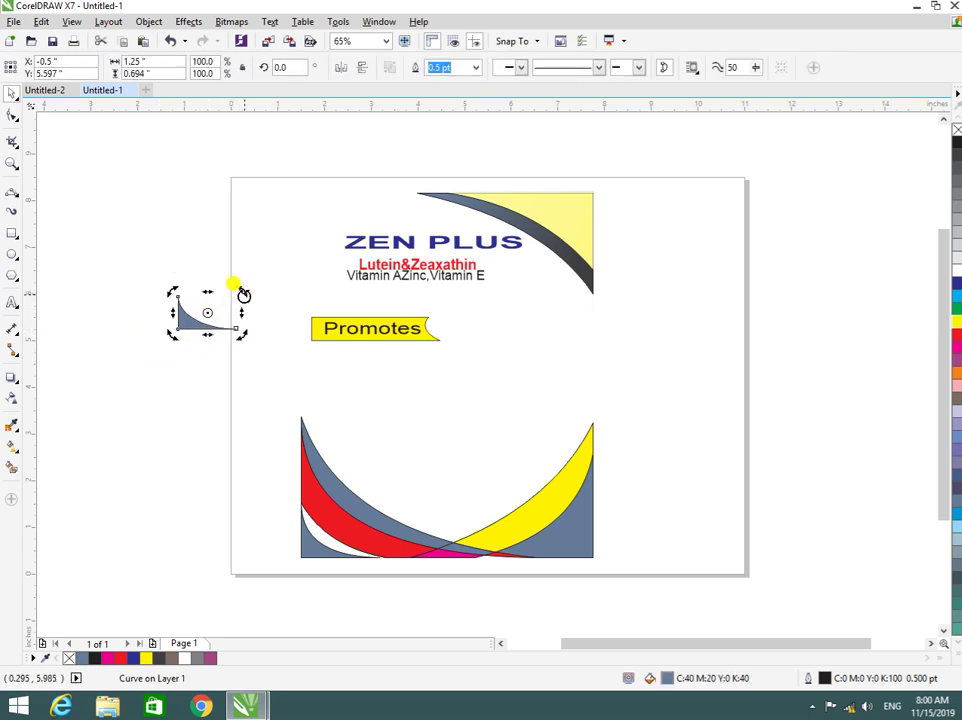
drag(243, 295, 174, 264)
drag(208, 313, 343, 365)
click(338, 374)
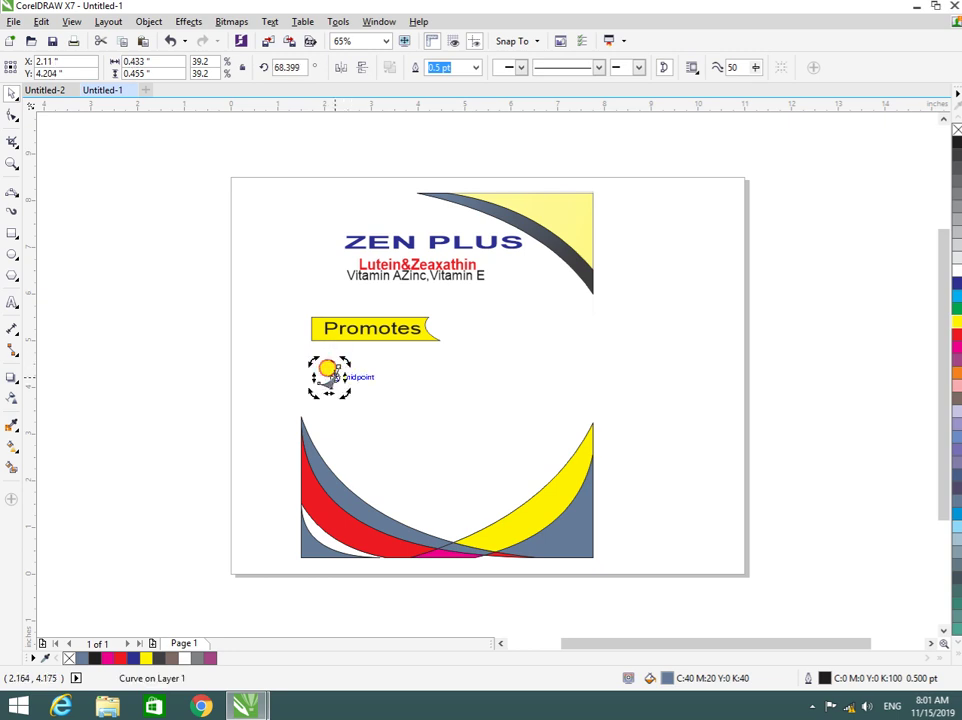
click(223, 338)
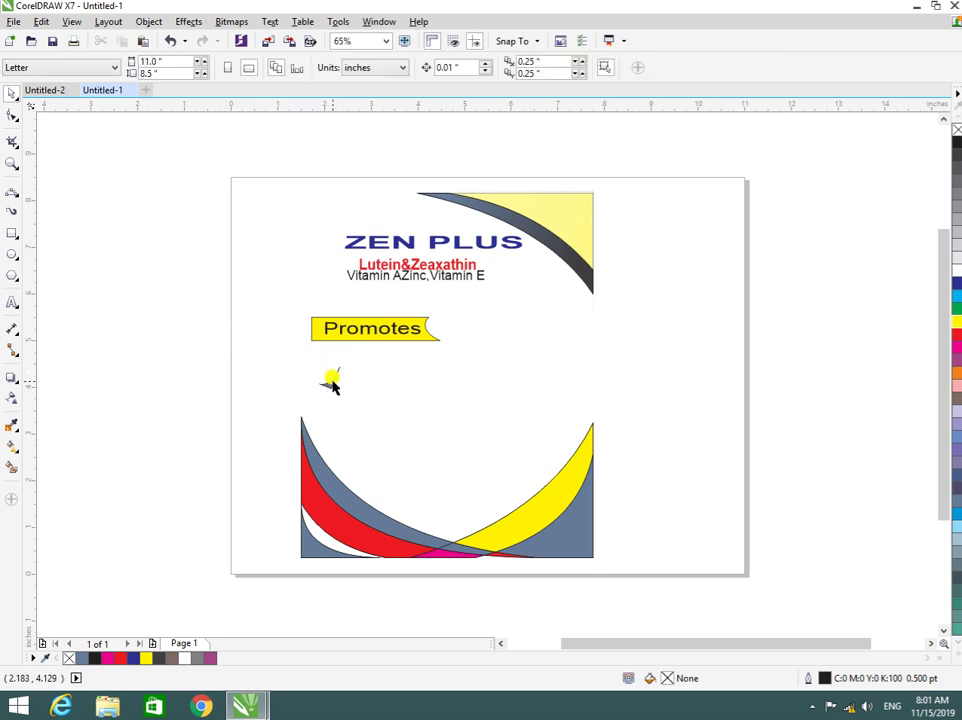
Step: Move the check mark directly under the "Promotes" banner and duplicate it twice downward to form a column of three
drag(330, 377, 335, 357)
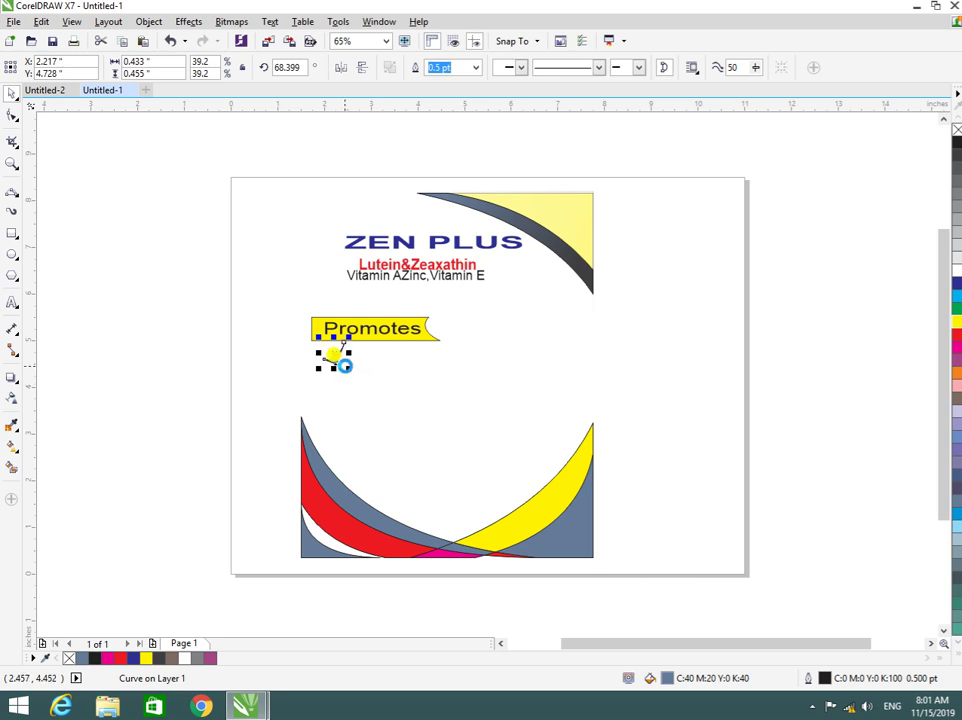
drag(333, 354, 332, 375)
click(371, 356)
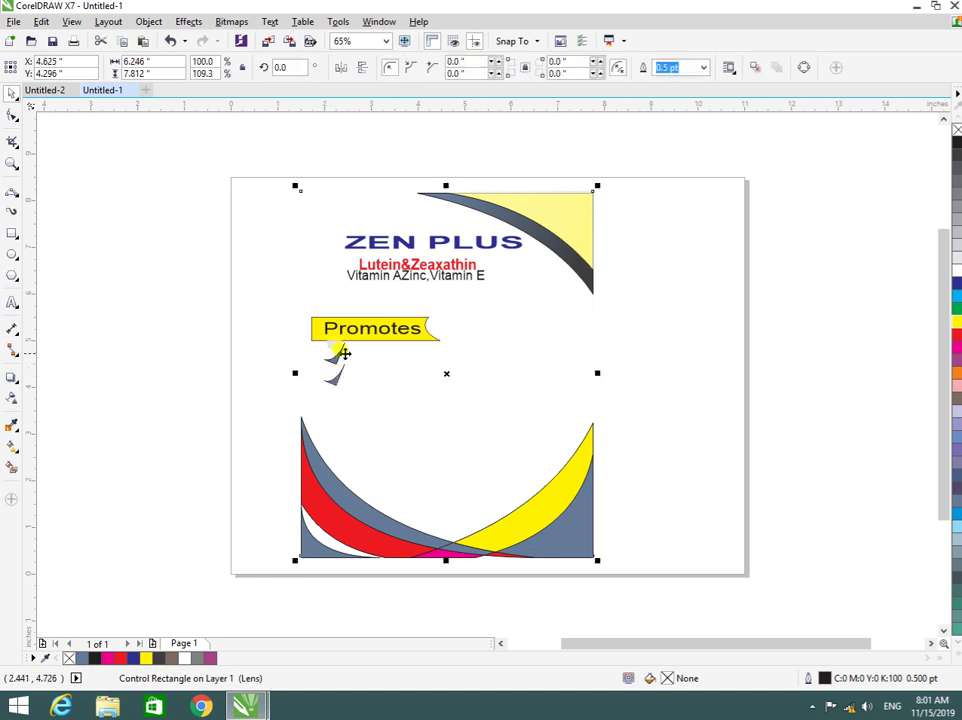
drag(339, 365, 326, 397)
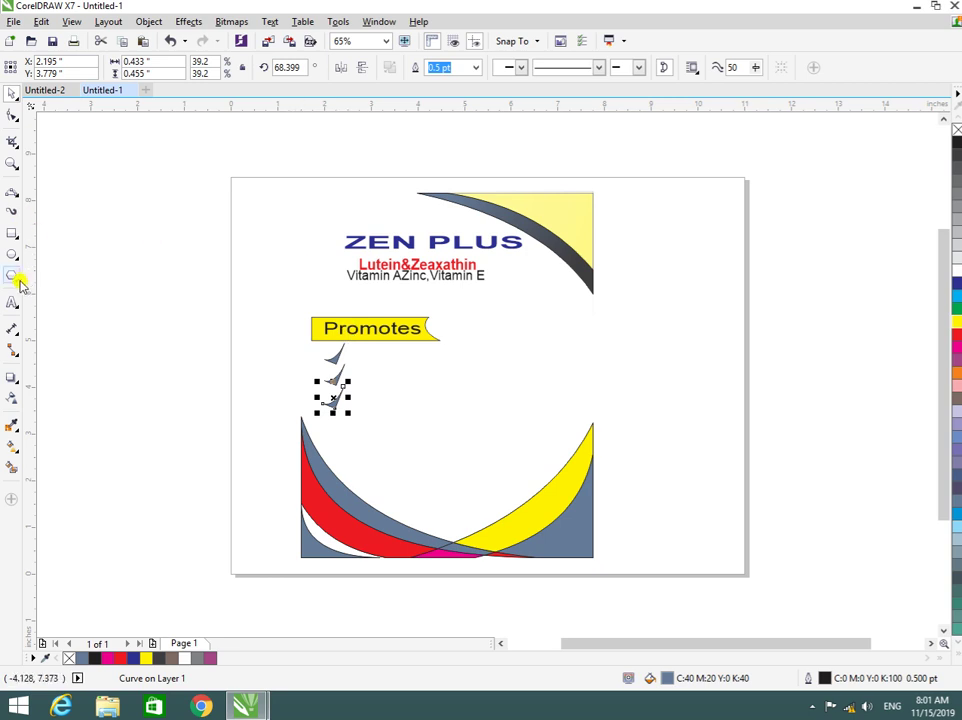
Step: Shift the lowest check mark slightly to the left
click(12, 302)
click(333, 379)
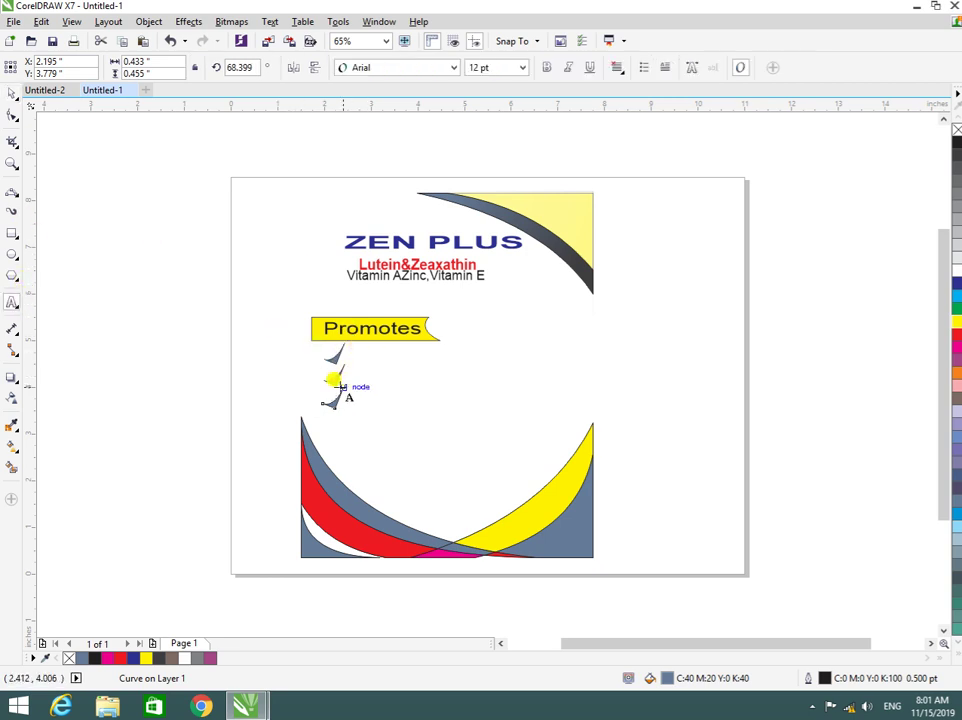
click(12, 92)
click(329, 400)
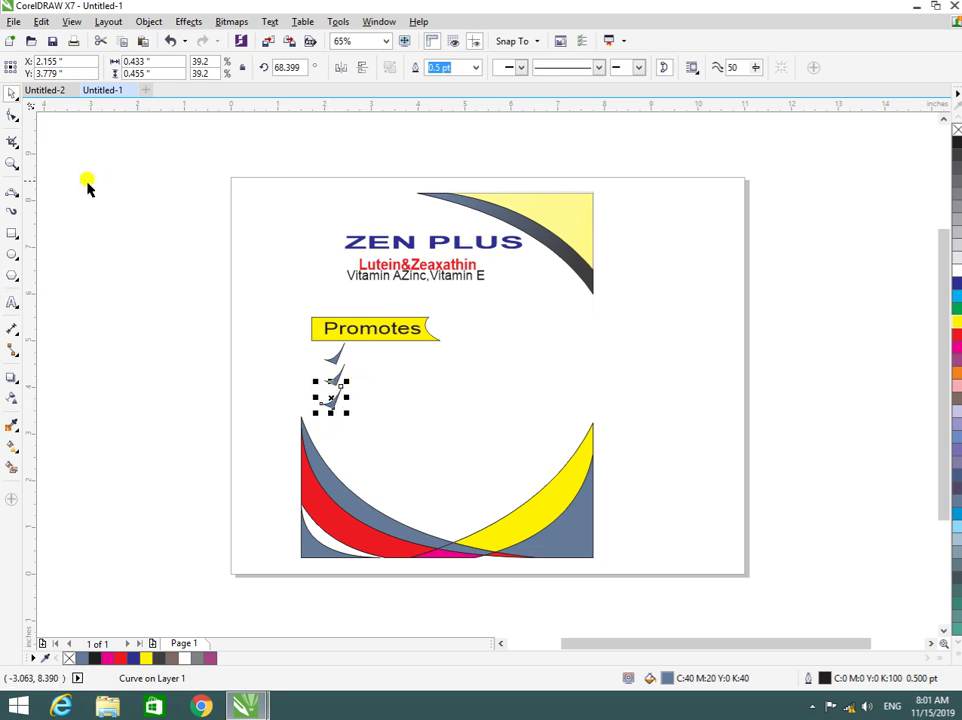
Step: Add the text "DynamicVisual Performance" beside the top check mark and scale it down to about 17 pt
click(12, 302)
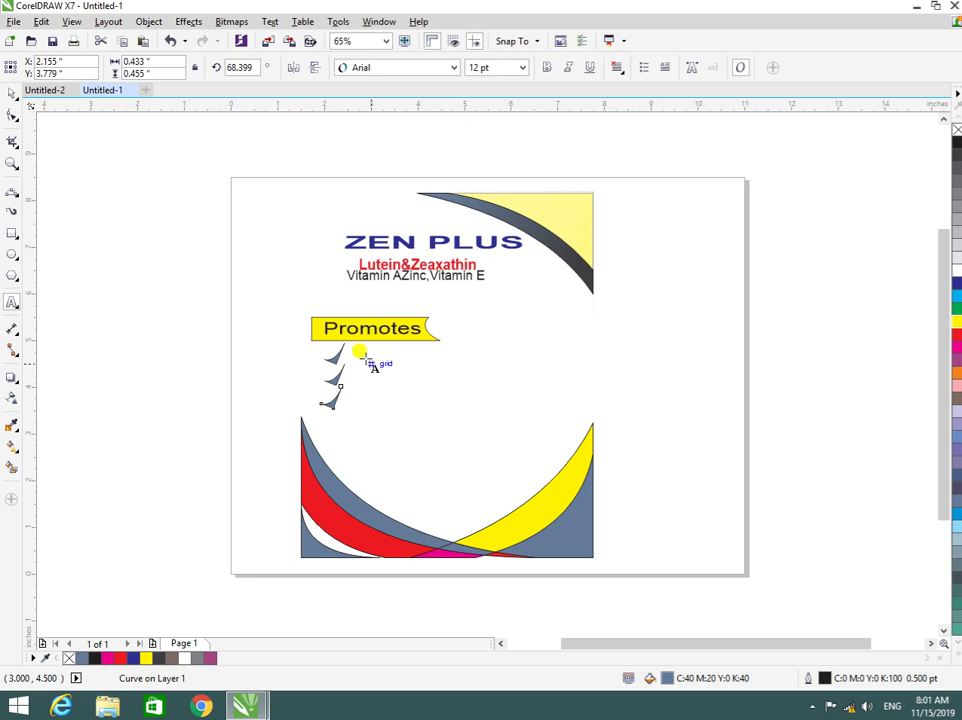
click(384, 362)
click(359, 351)
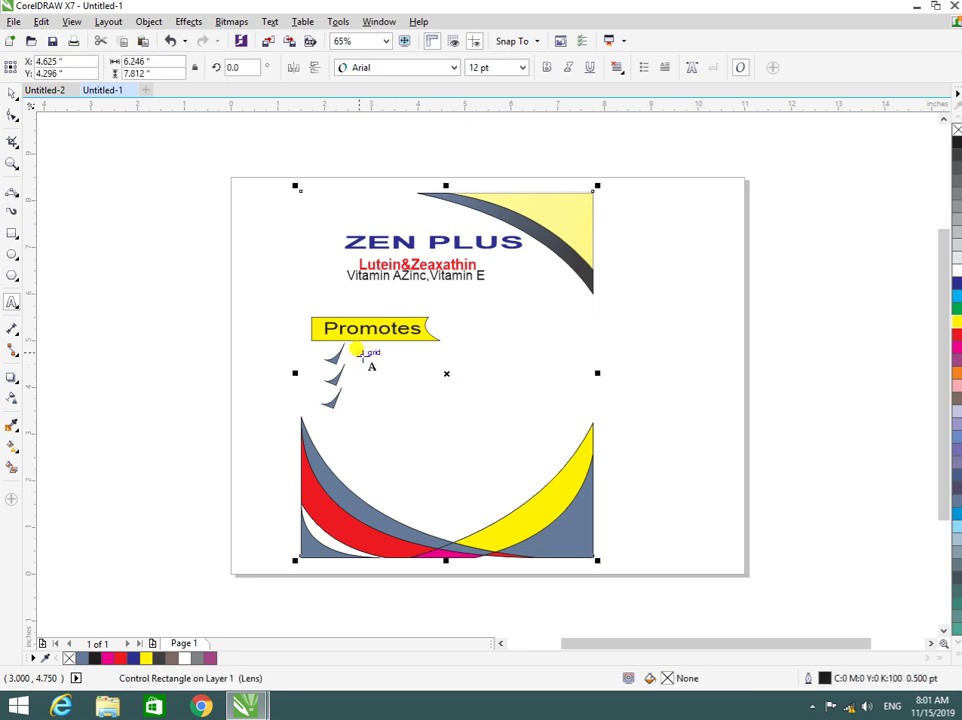
click(360, 354)
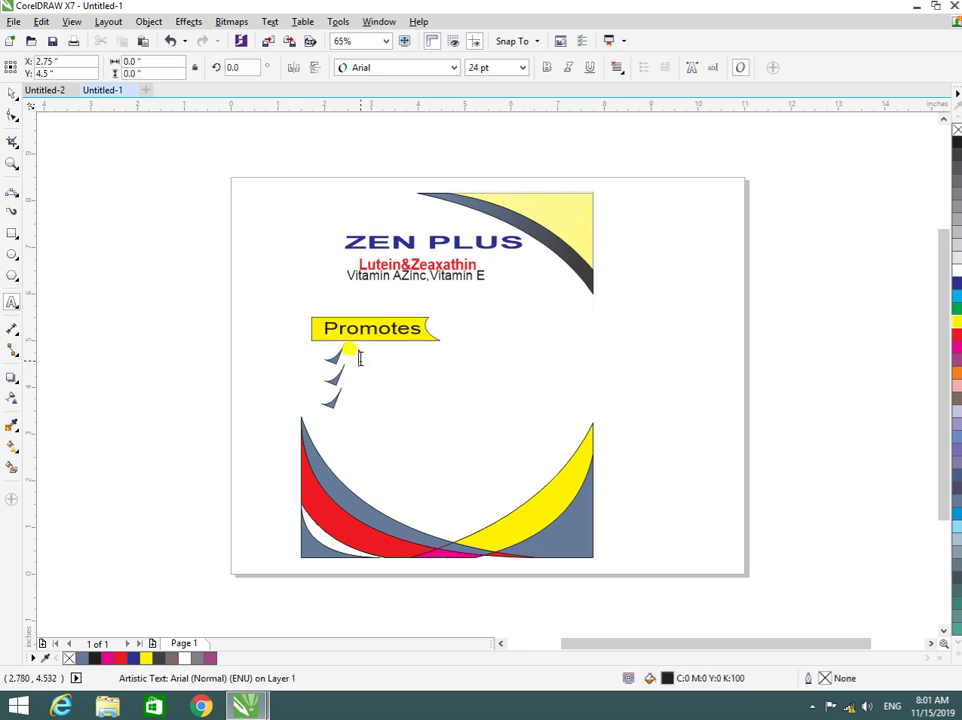
click(369, 355)
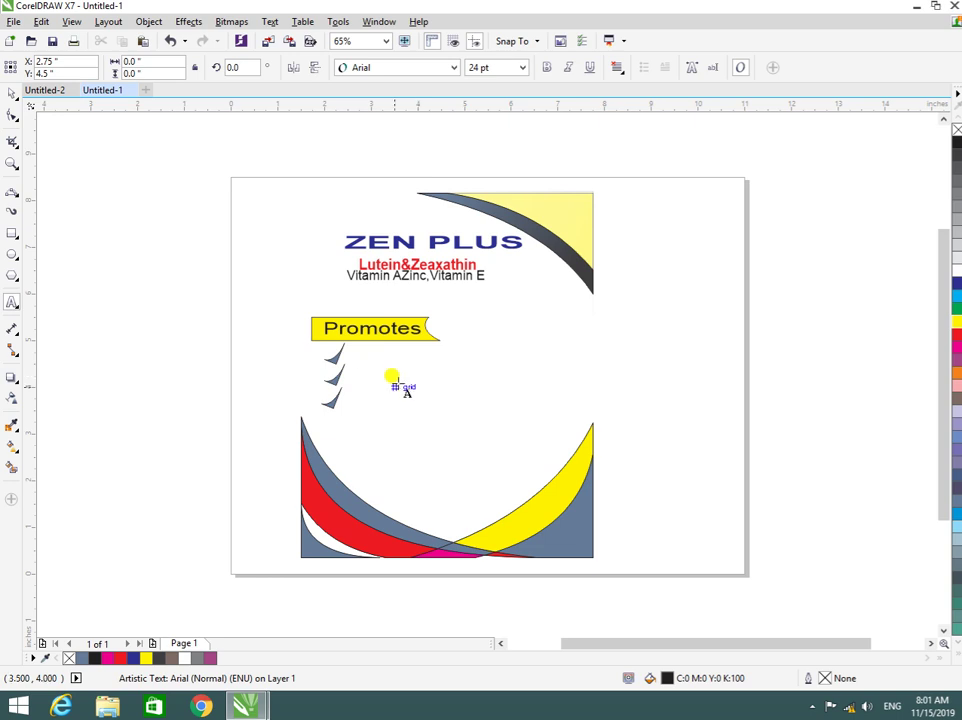
text(Dyna)
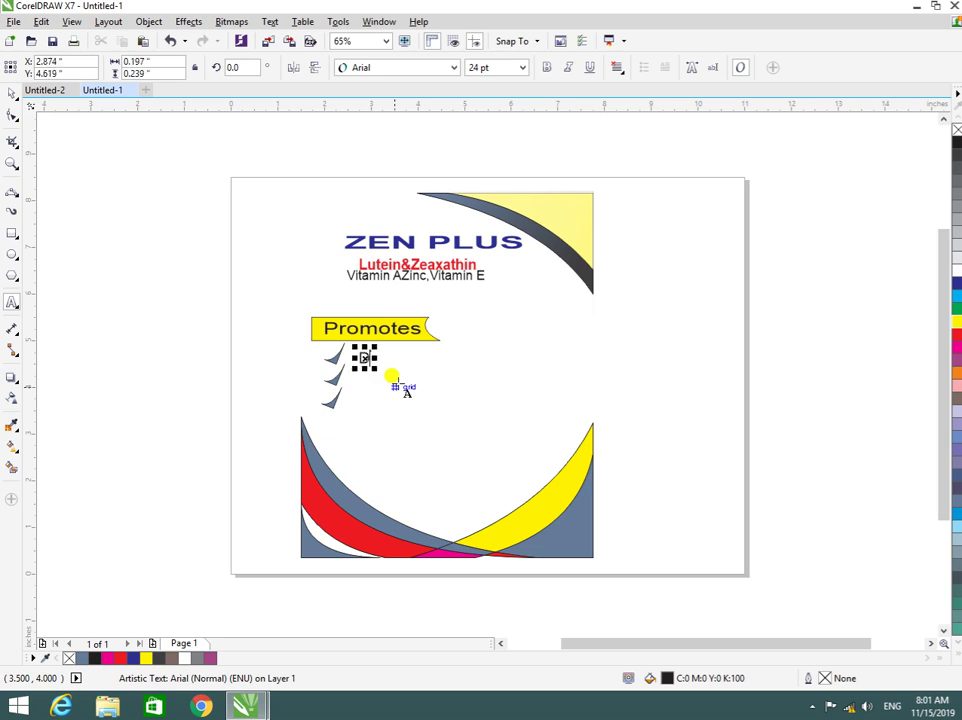
text(mi)
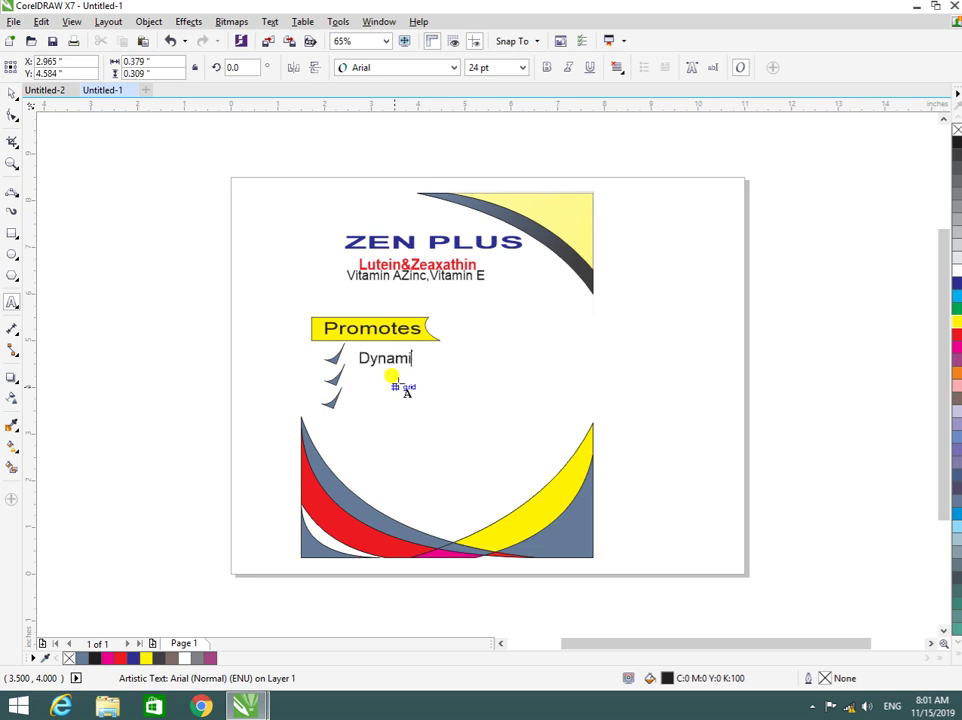
text(cVisu)
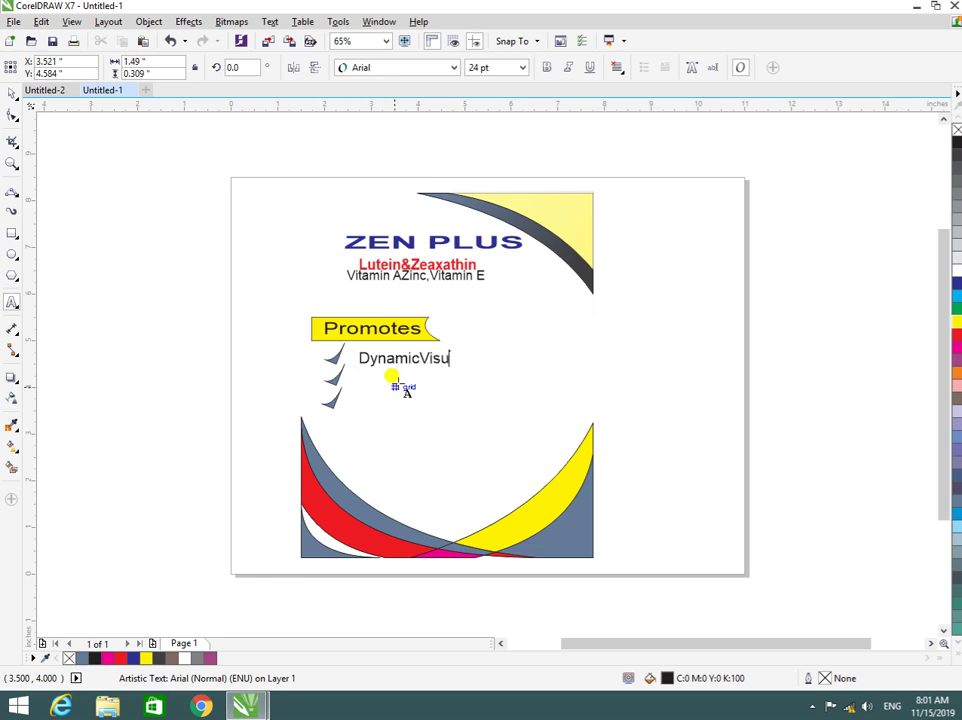
text(al Perf)
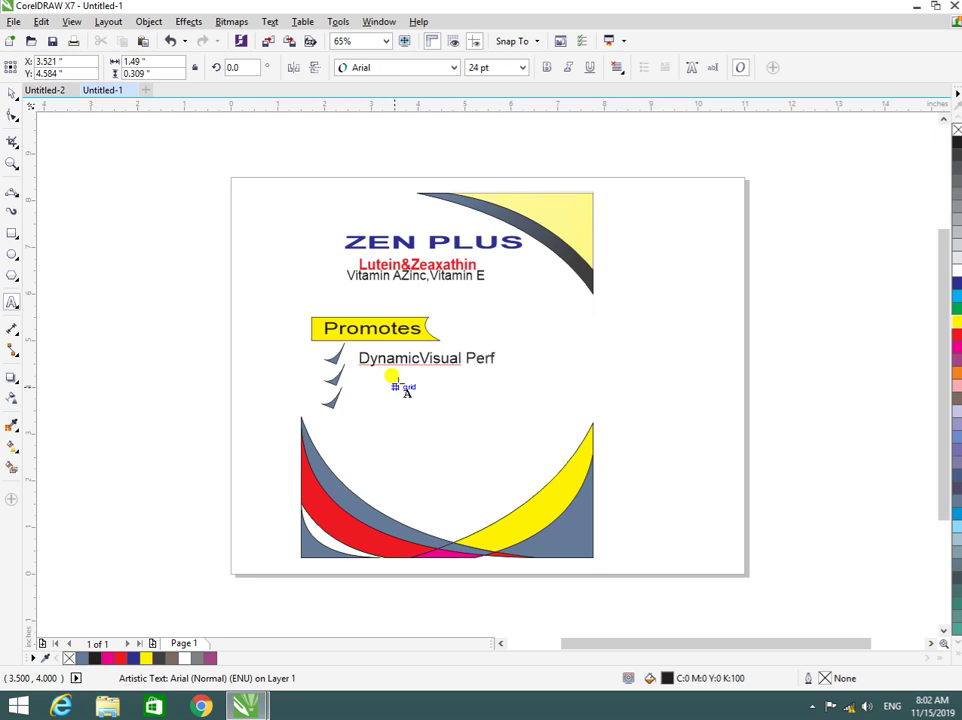
text(ormance)
click(13, 92)
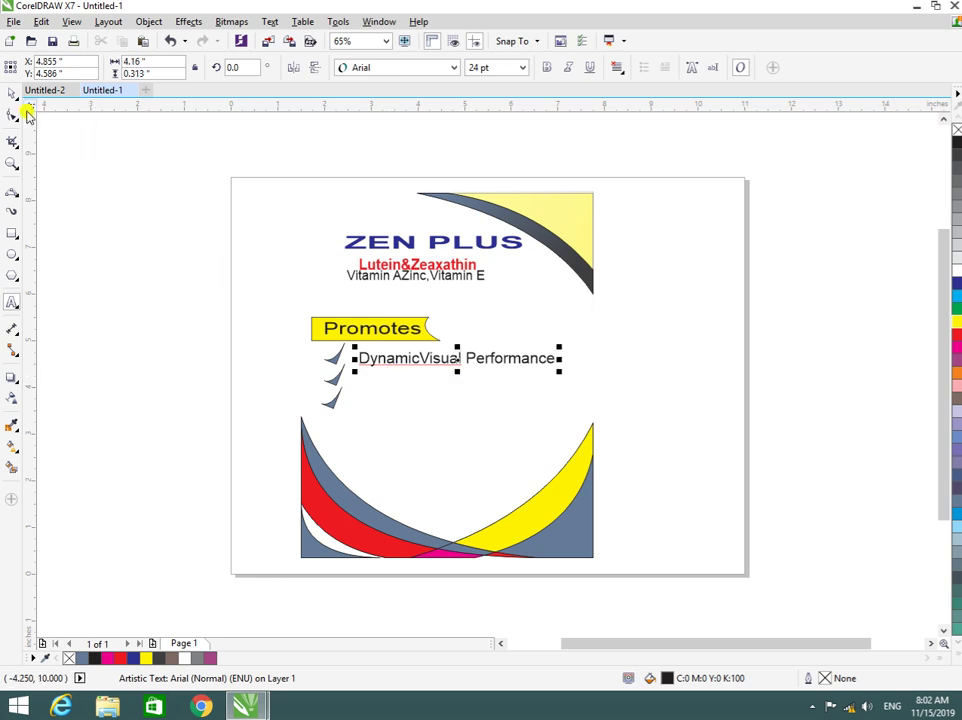
drag(547, 375, 498, 361)
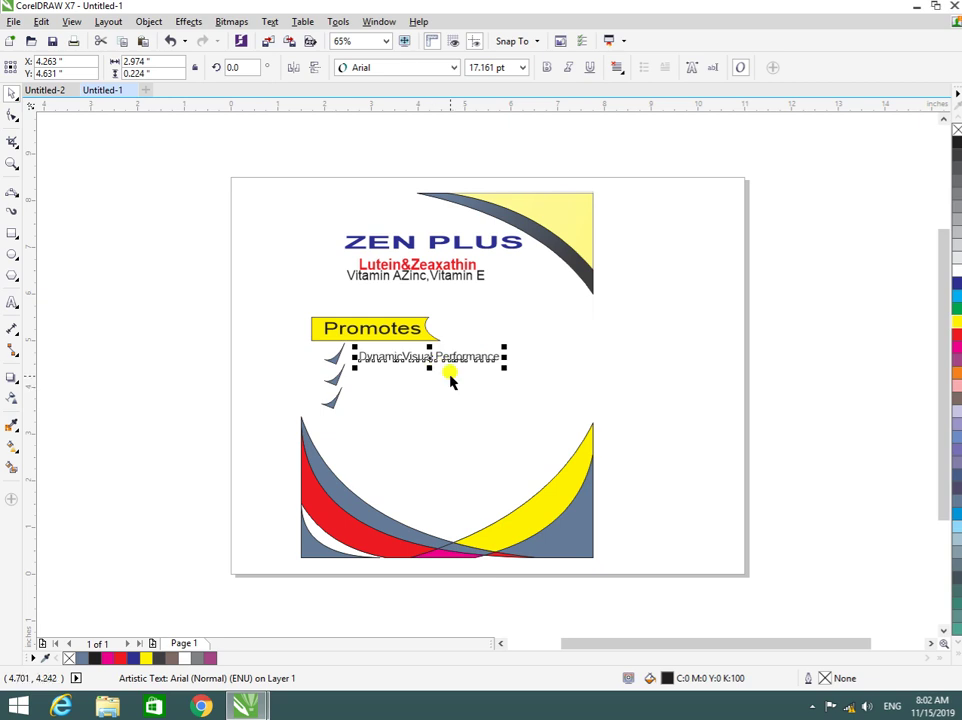
Step: Duplicate the "DynamicVisual Performance" line twice downward, placing the copies beside the second and third check marks
click(420, 357)
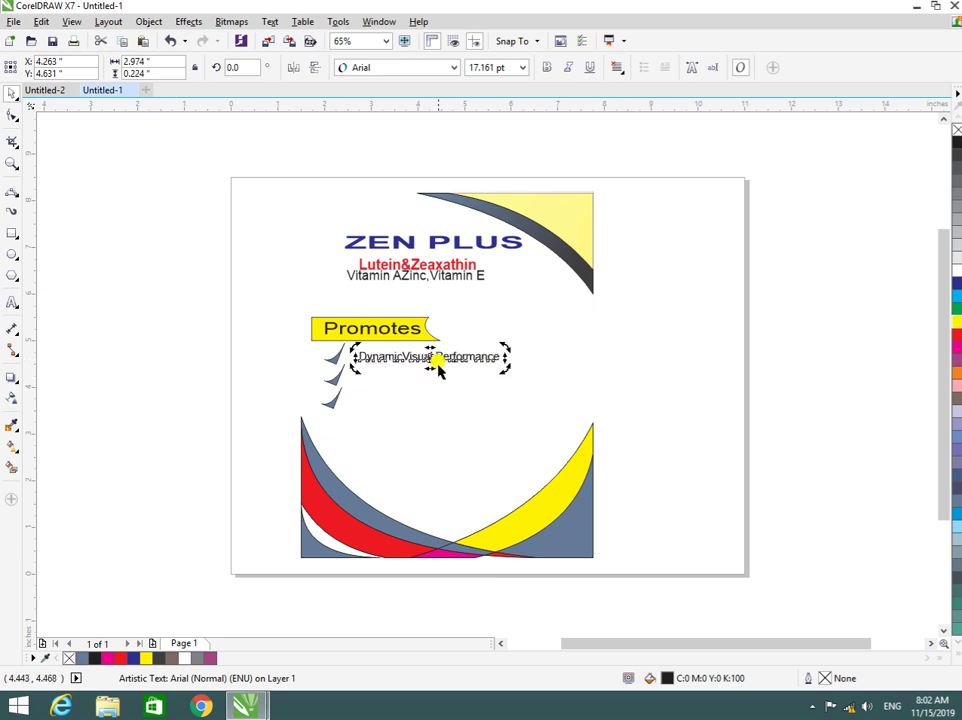
click(428, 355)
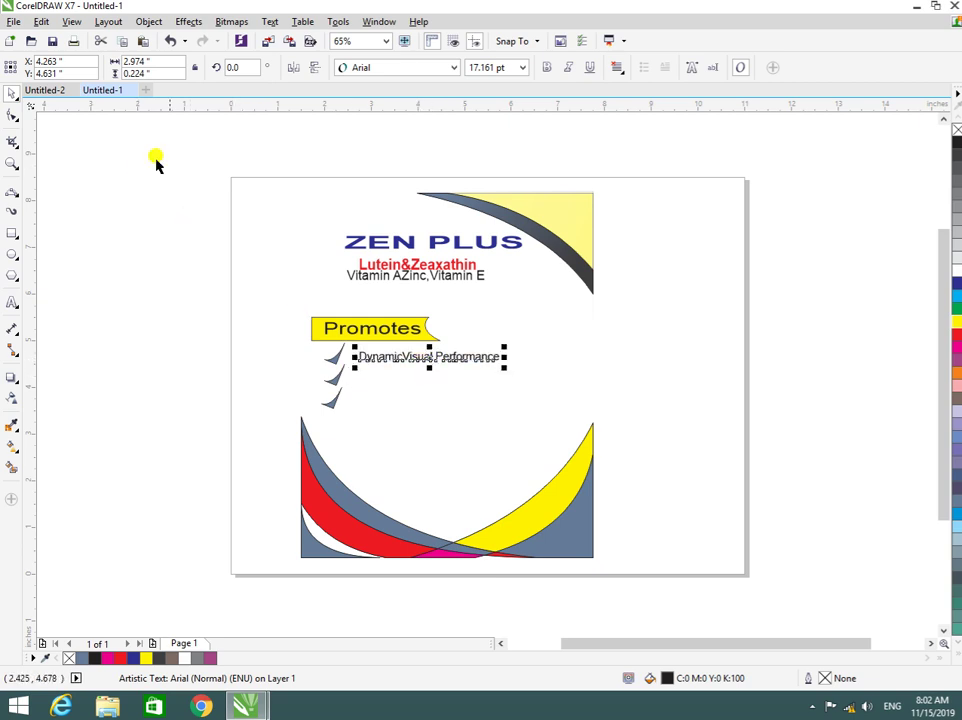
key(ctrl+d)
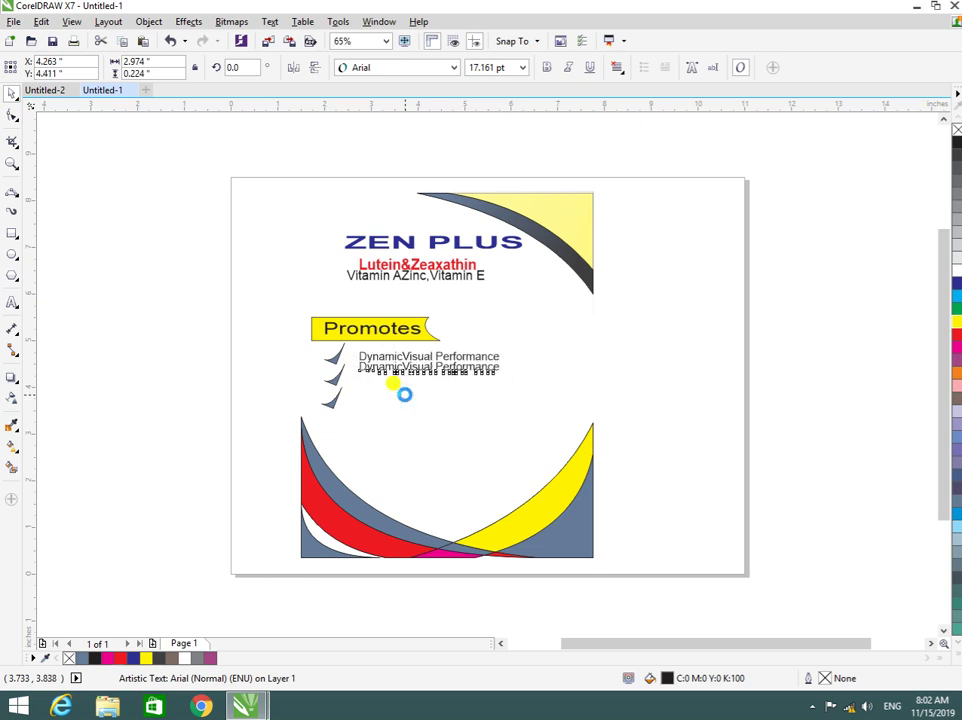
key(Down)
key(Down)
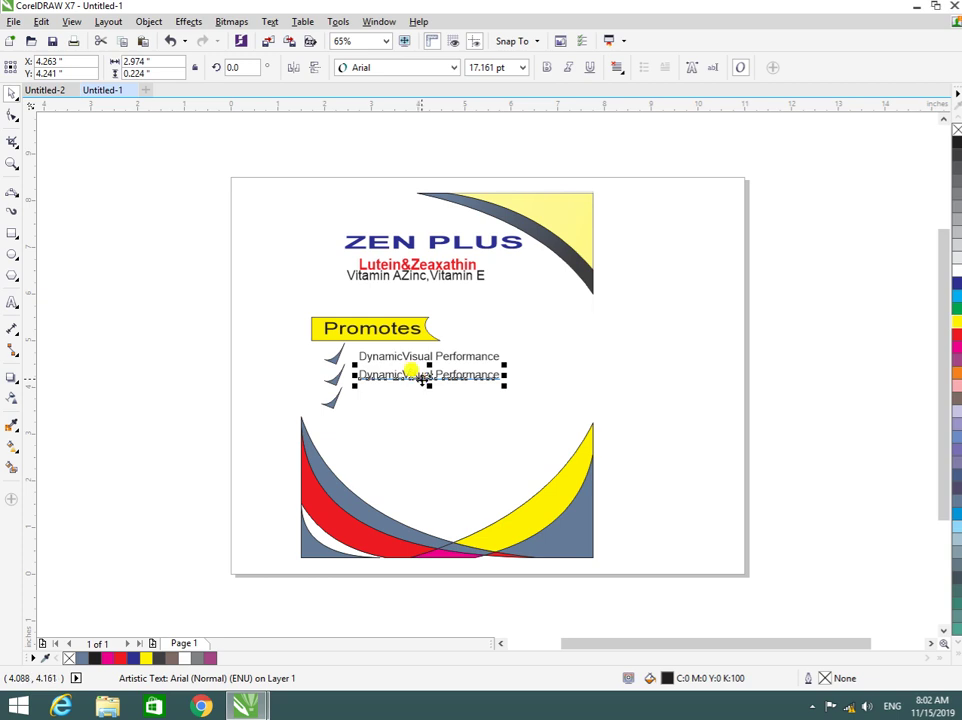
mouse_move(423, 381)
mouse_down()
mouse_move(421, 358)
mouse_move(430, 378)
mouse_up()
key(ctrl+d)
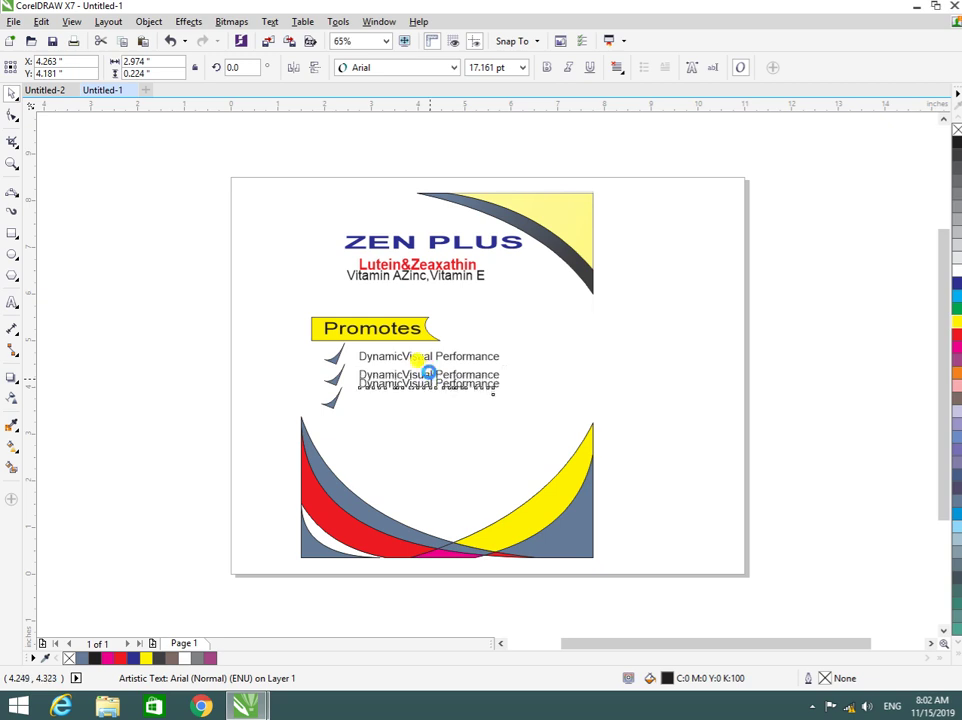
key(Down)
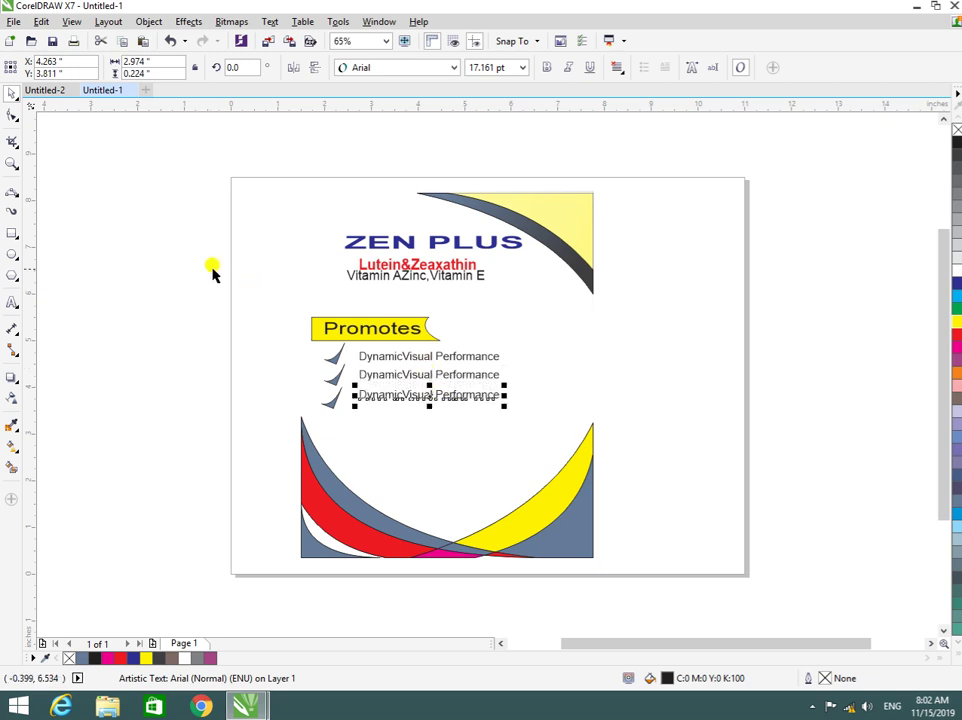
Step: Replace the text beside the middle check mark with "Photo Stress Recovery"
double_click(490, 369)
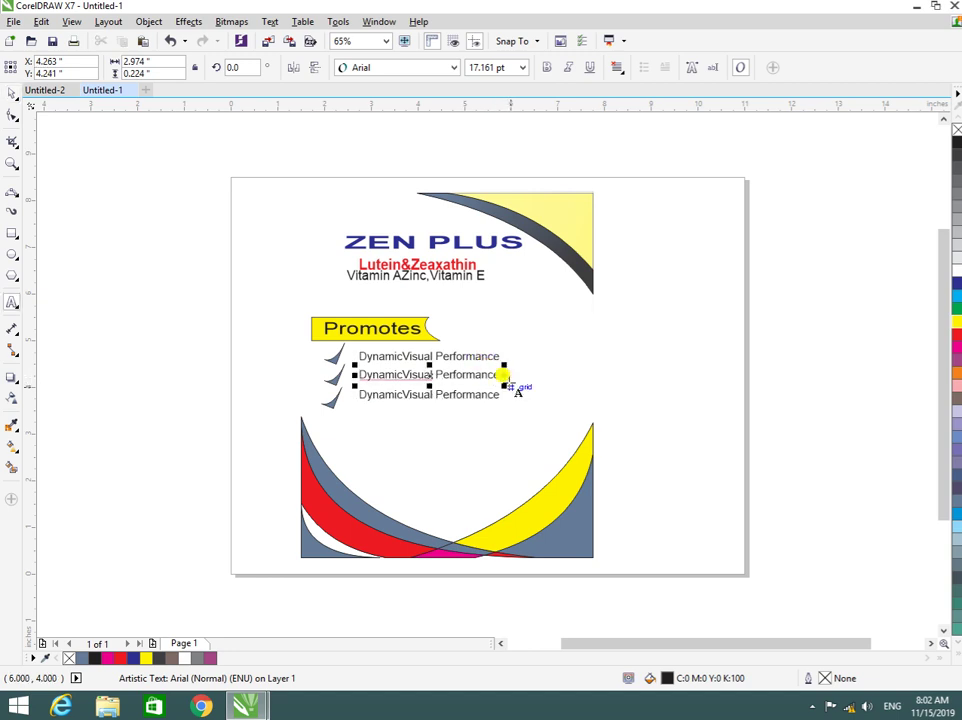
click(507, 381)
key(BackSpace)
key(BackSpace)
key(BackSpace)
key(BackSpace)
key(BackSpace)
key(BackSpace)
key(BackSpace)
key(BackSpace)
key(BackSpace)
key(BackSpace)
key(BackSpace)
key(BackSpace)
key(BackSpace)
key(BackSpace)
key(BackSpace)
key(BackSpace)
key(BackSpace)
key(BackSpace)
key(BackSpace)
key(BackSpace)
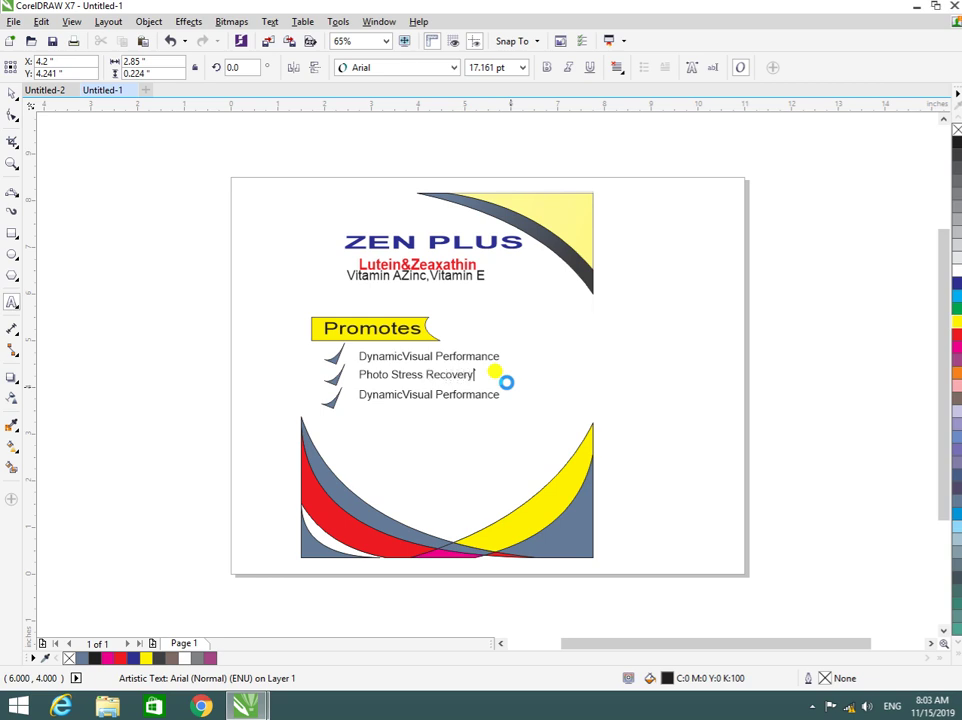
key(ctrl+space)
Step: Replace the text beside the lowest check mark with "Eye& Vision Health"
click(492, 394)
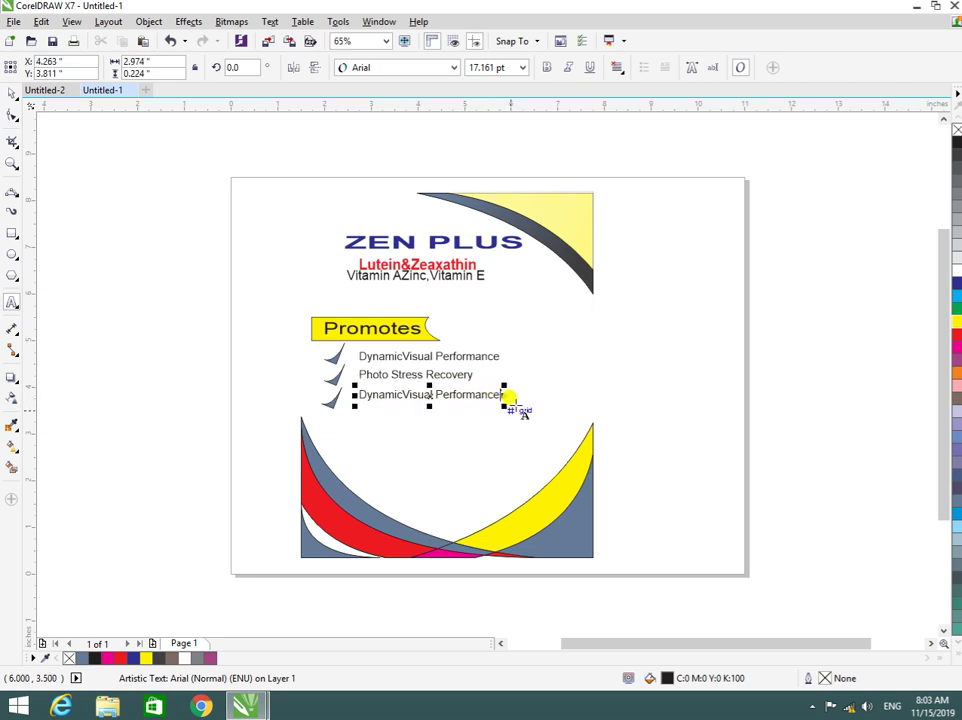
click(505, 398)
key(BackSpace)
key(BackSpace)
key(BackSpace)
key(BackSpace)
key(BackSpace)
key(BackSpace)
key(BackSpace)
key(BackSpace)
key(BackSpace)
key(BackSpace)
key(BackSpace)
key(BackSpace)
key(BackSpace)
key(BackSpace)
key(BackSpace)
key(BackSpace)
key(BackSpace)
key(BackSpace)
key(BackSpace)
key(BackSpace)
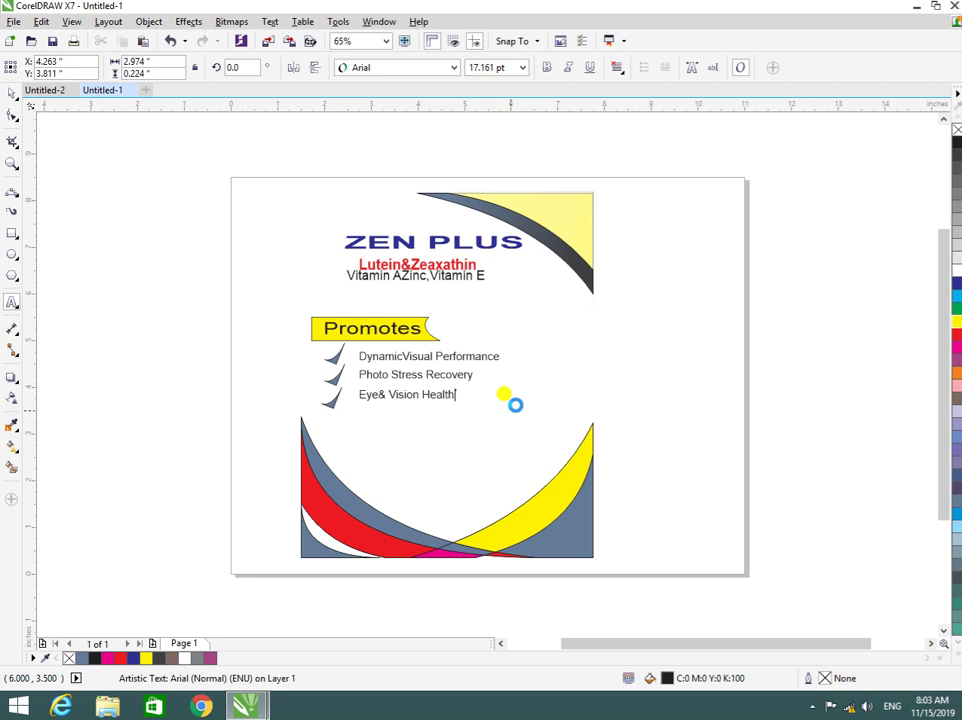
click(410, 394)
click(12, 92)
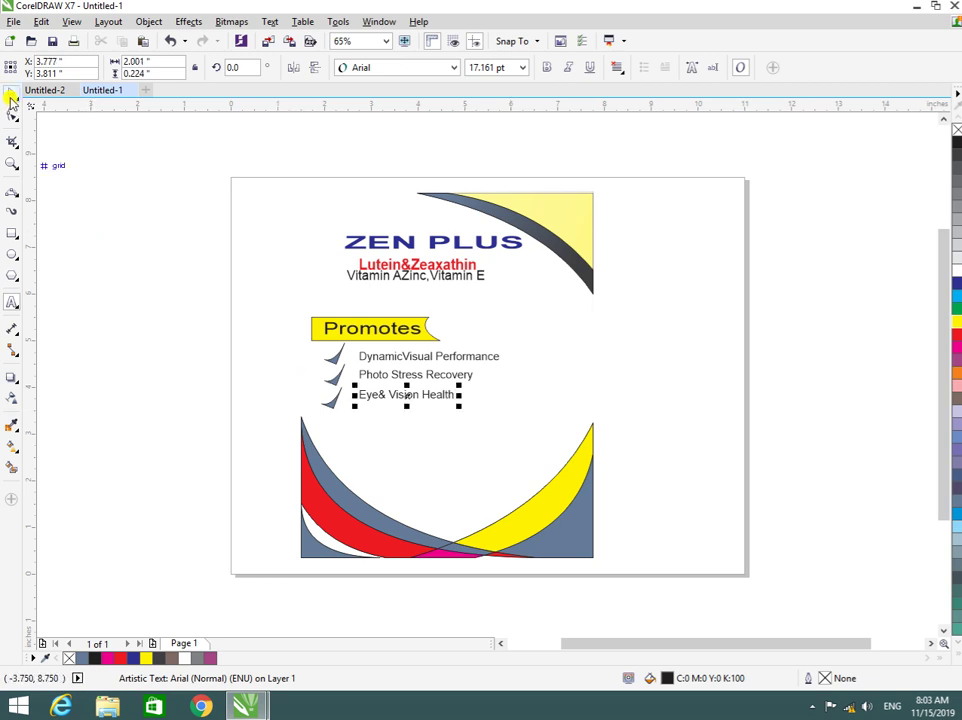
Step: Make the whole "DynamicVisual Performance" line bold
click(459, 362)
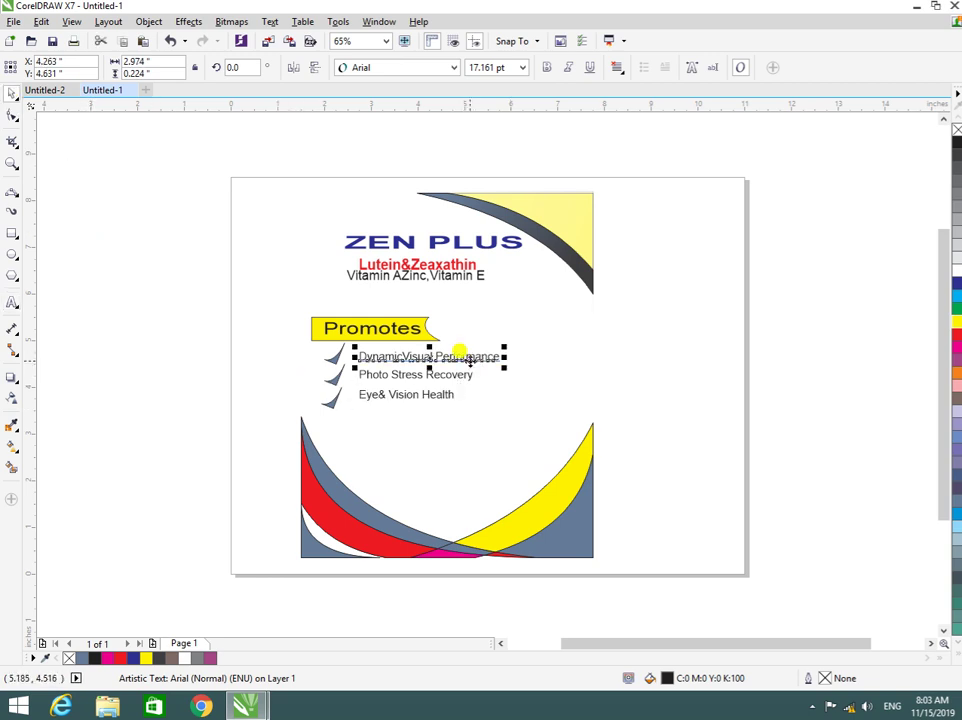
key(ctrl+b)
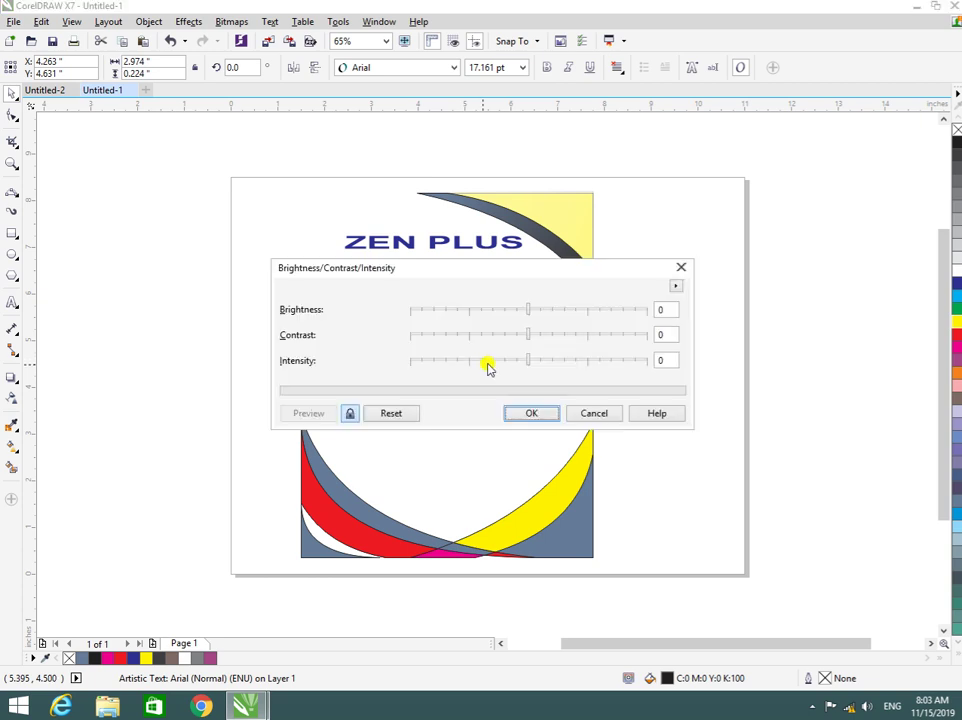
click(584, 411)
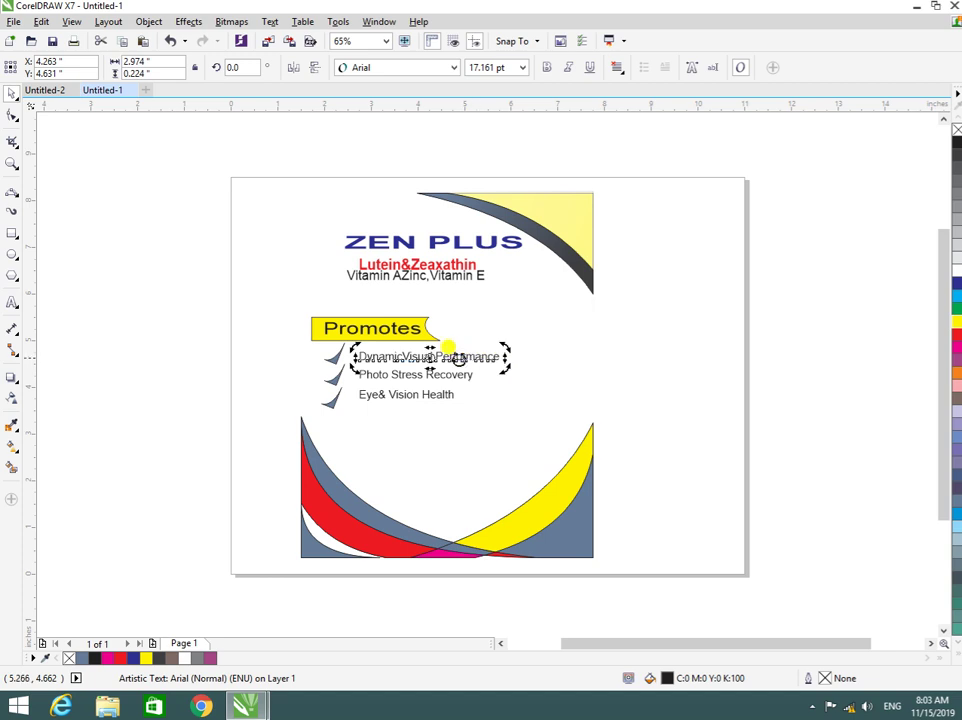
key(F8)
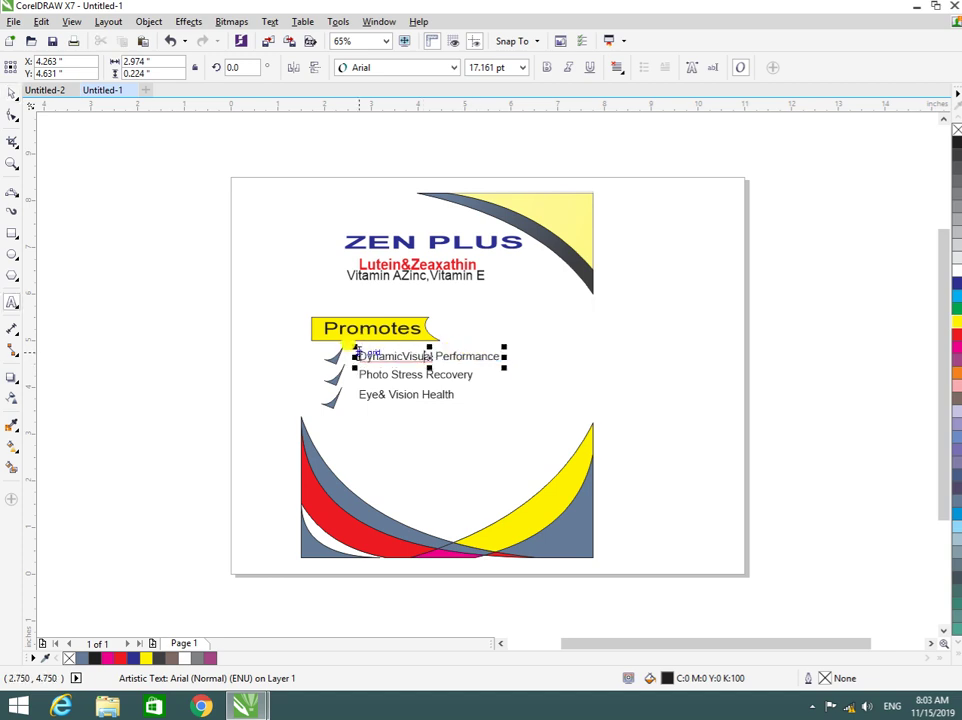
drag(361, 356, 506, 362)
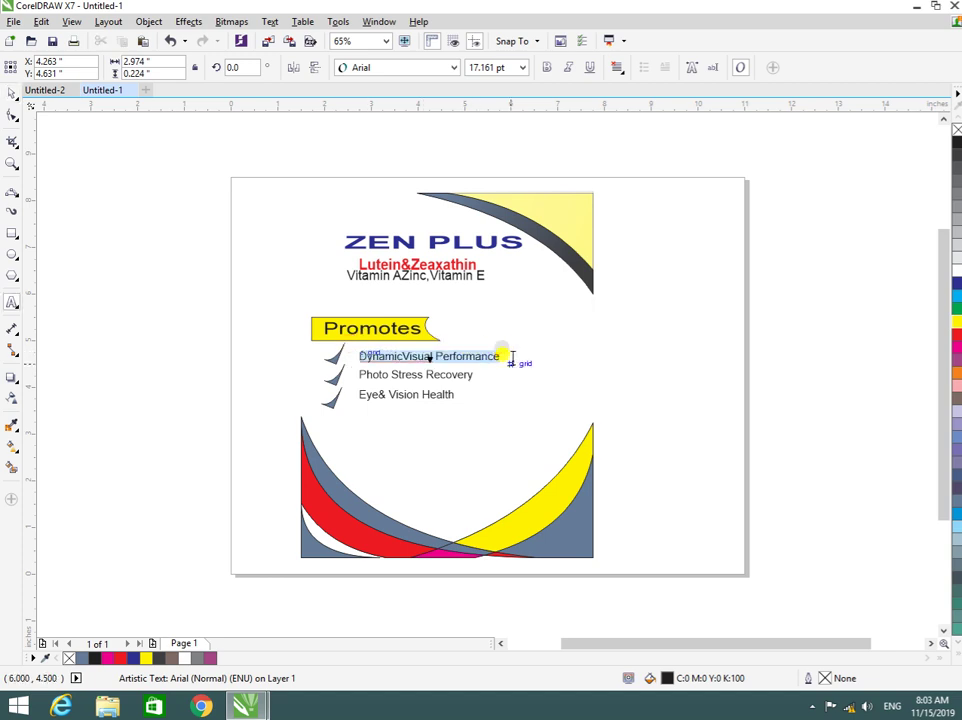
key(ctrl+b)
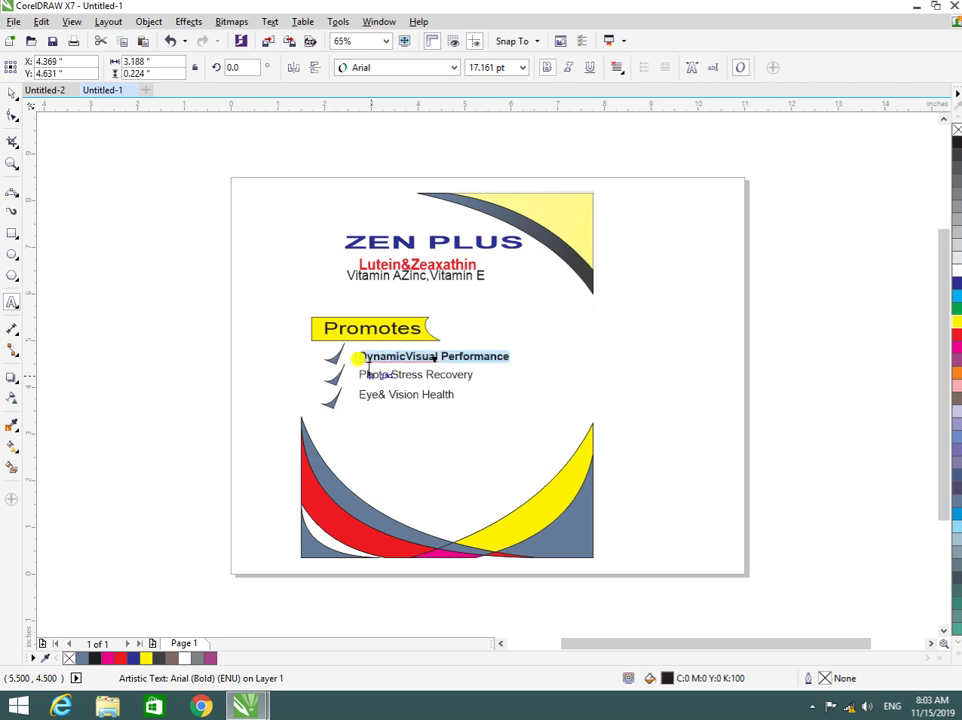
Step: Make the whole "Photo Stress Recovery" line bold
click(363, 374)
click(360, 374)
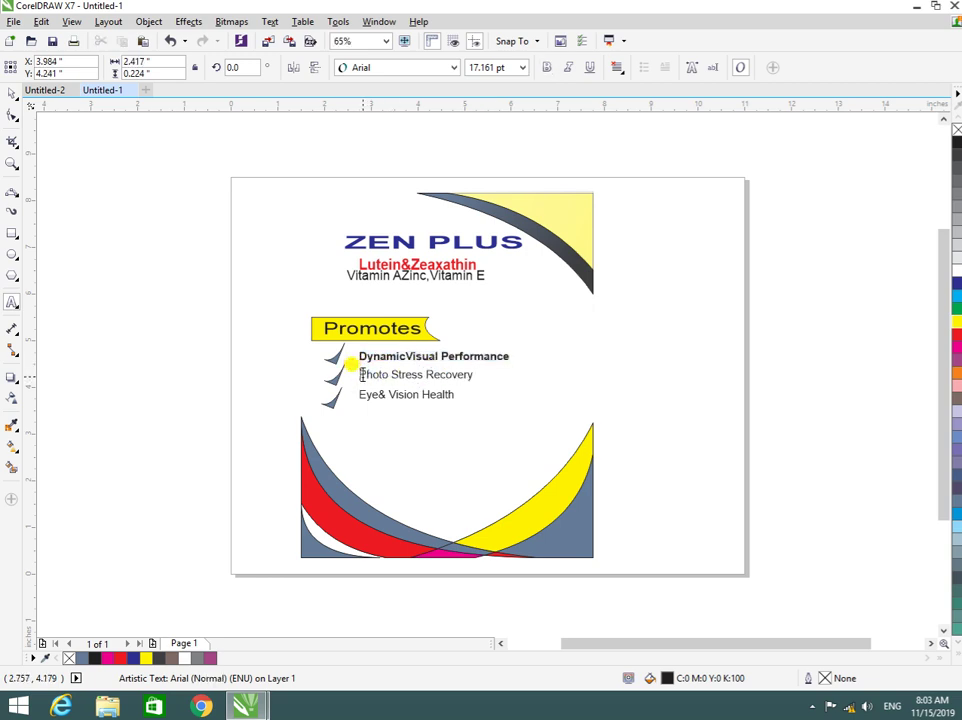
drag(360, 374, 463, 390)
key(super)
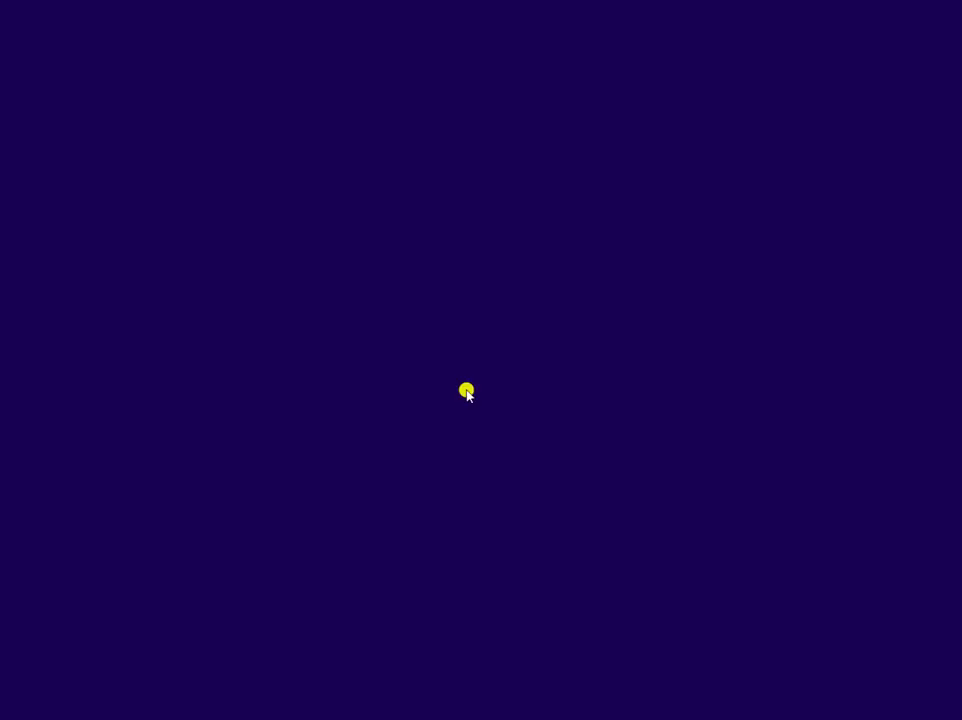
key(super)
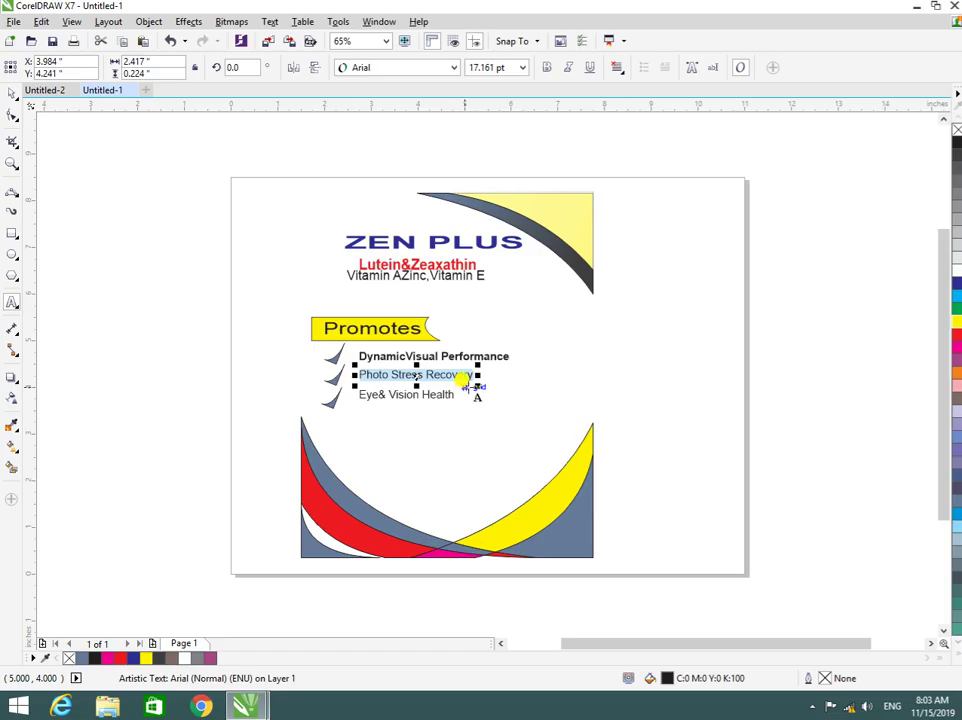
key(ctrl+b)
Step: Make the whole "Eye& Vision Health" line bold
click(366, 395)
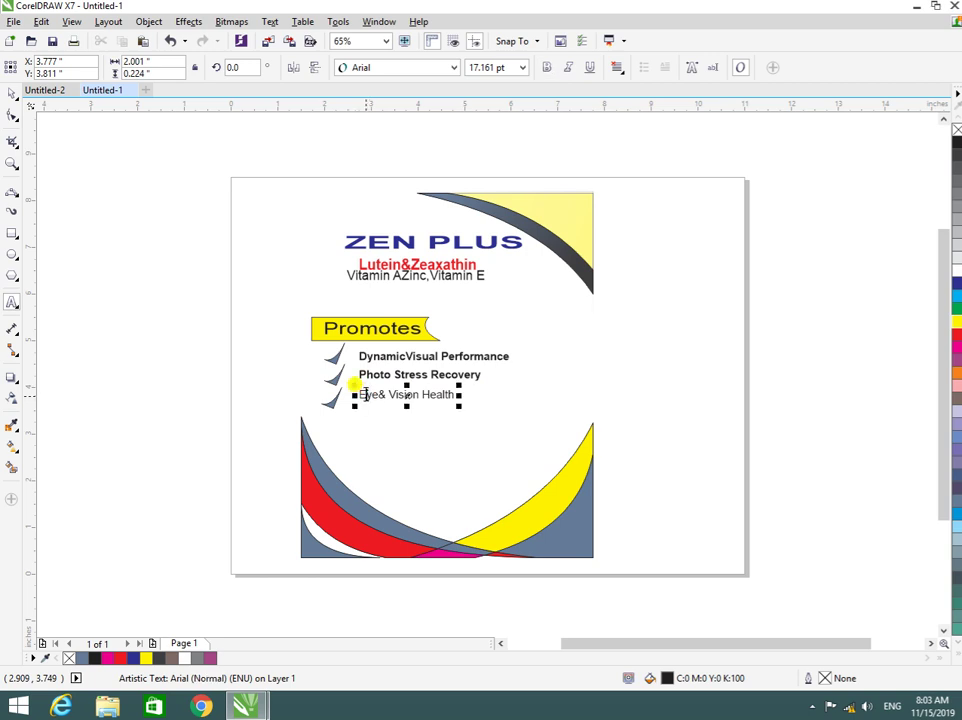
drag(361, 394, 477, 400)
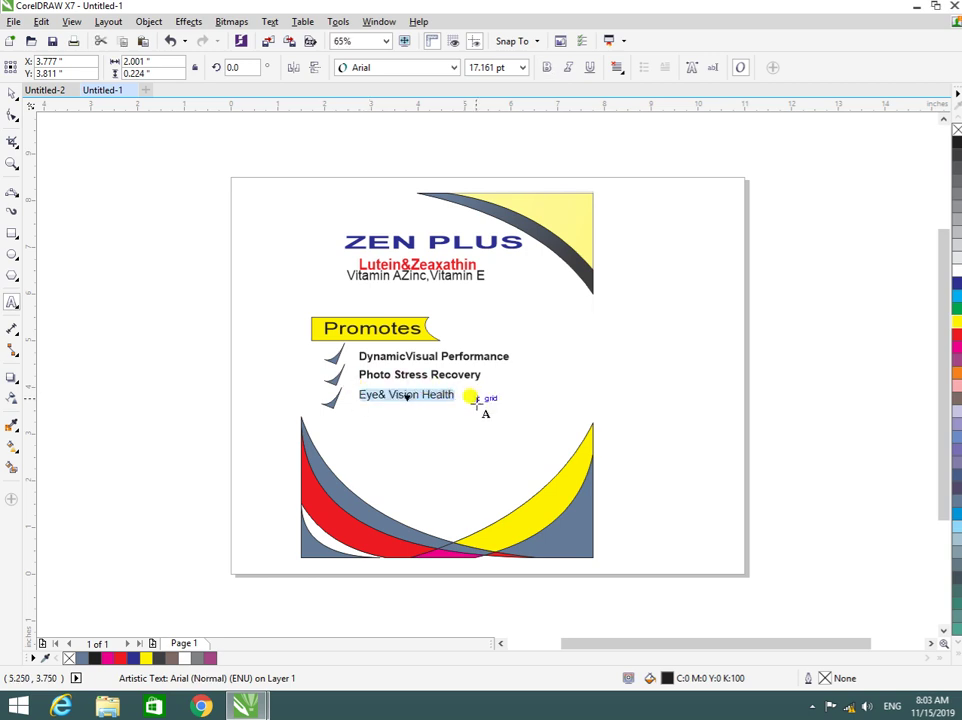
key(ctrl+b)
click(571, 425)
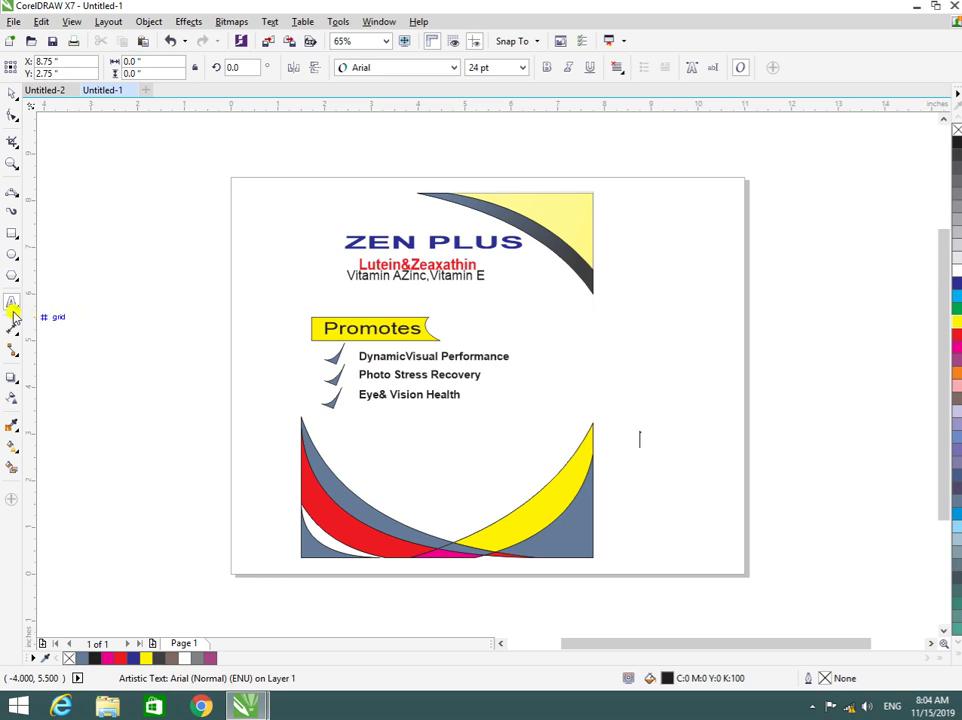
Step: Add the paragraph text "20 Tablets" inside the light yellow corner shape and select the shape with its text
click(510, 199)
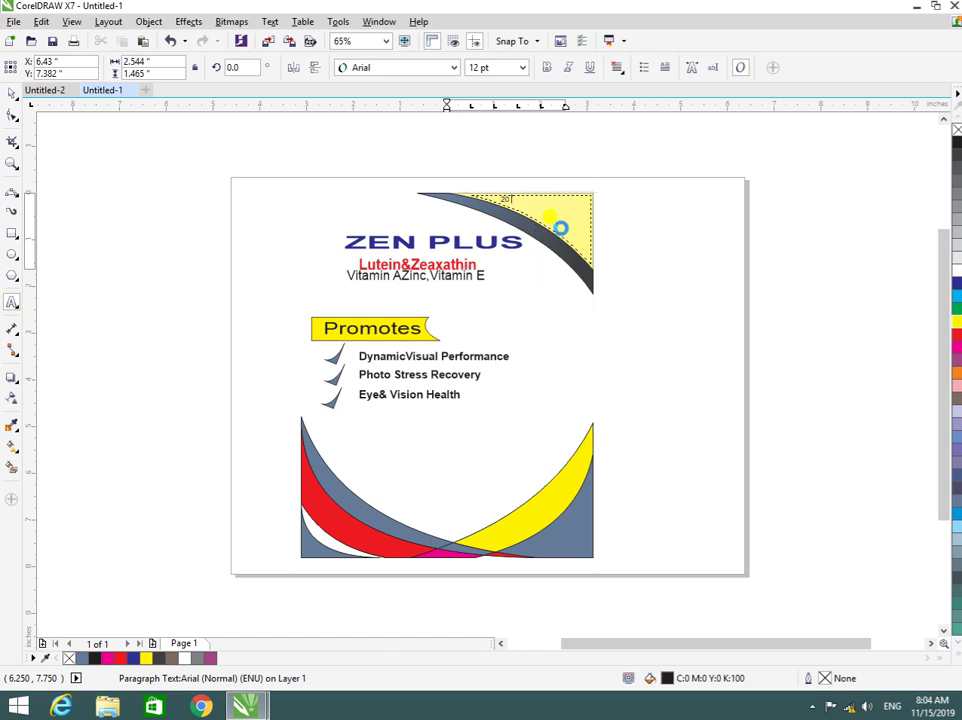
text(Tablets)
click(12, 92)
click(528, 200)
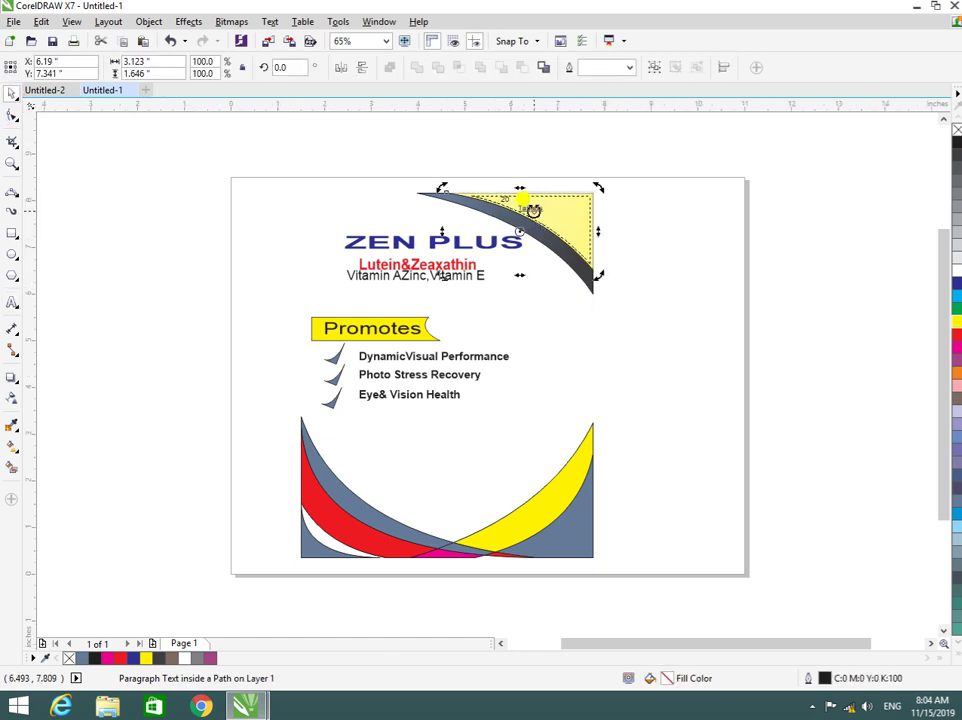
Step: Undo the "20 Tablets" paragraph text inside the light yellow corner shape and deselect the shape
click(527, 203)
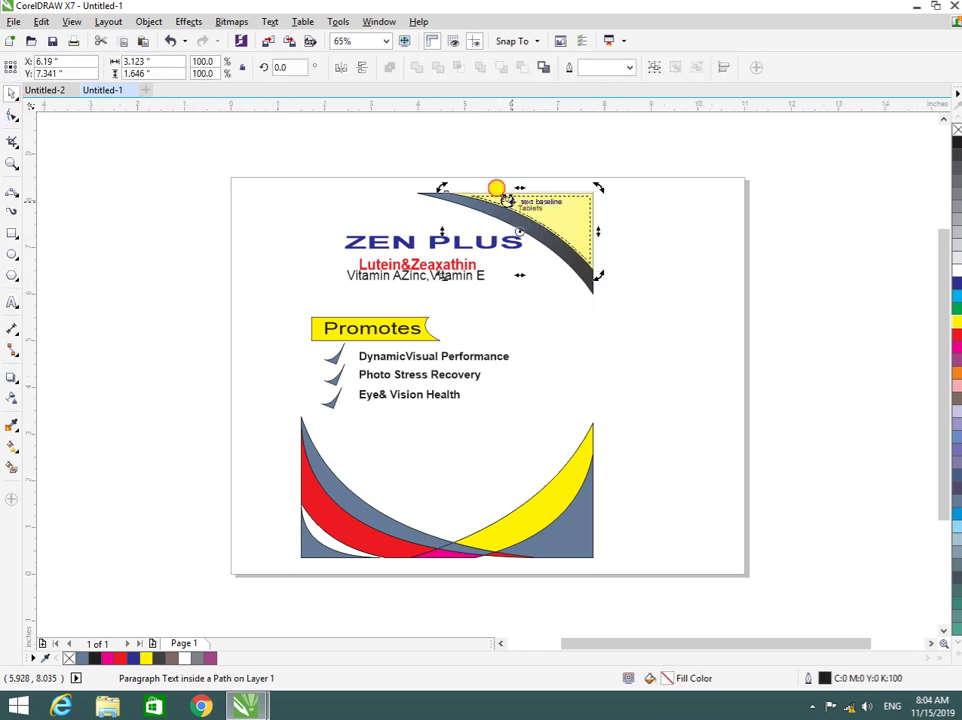
click(513, 256)
click(526, 266)
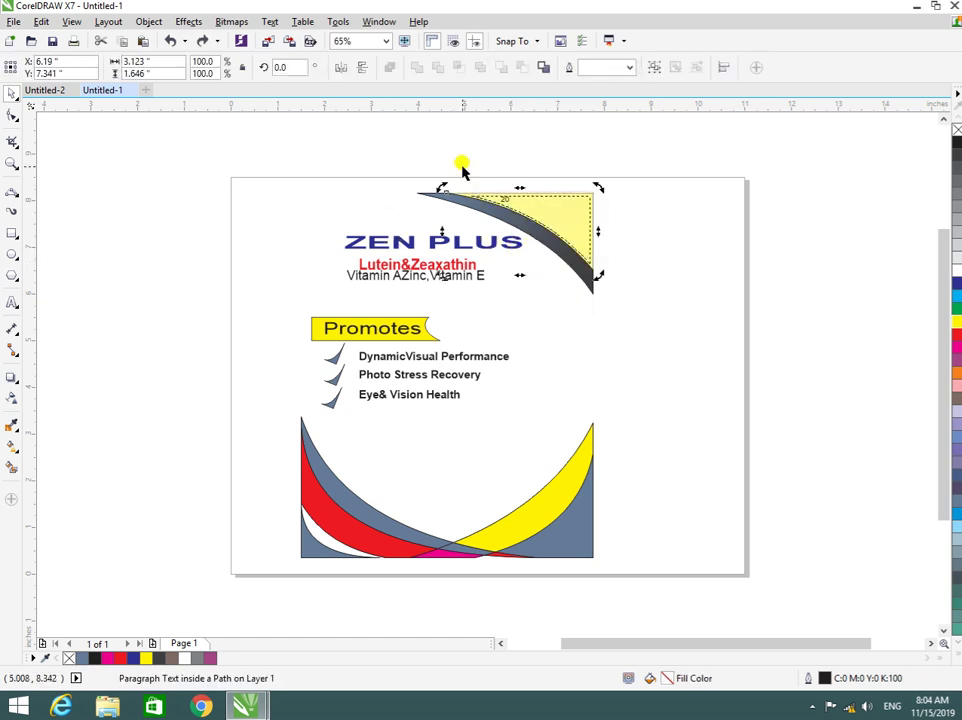
click(451, 208)
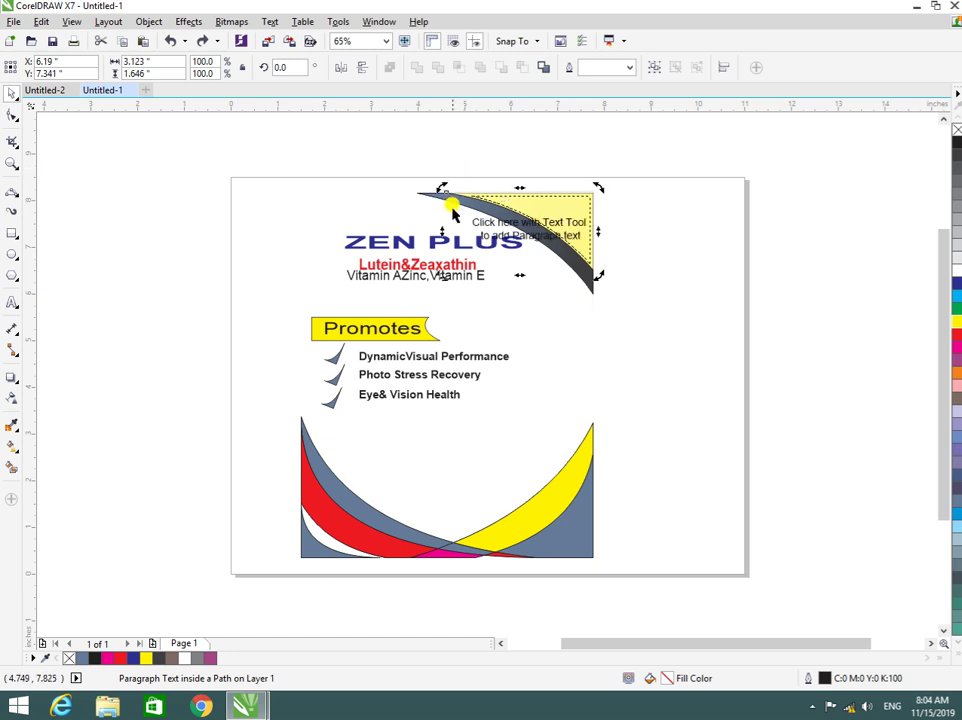
click(62, 158)
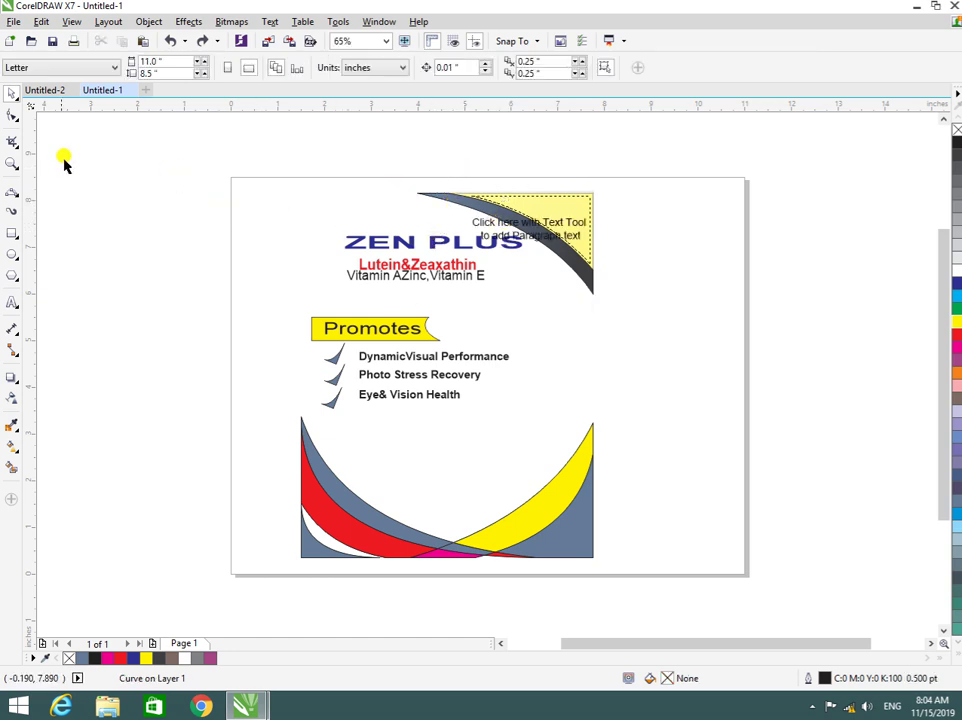
Step: Start a new artistic text object at the light yellow corner shape with the Text tool
click(12, 300)
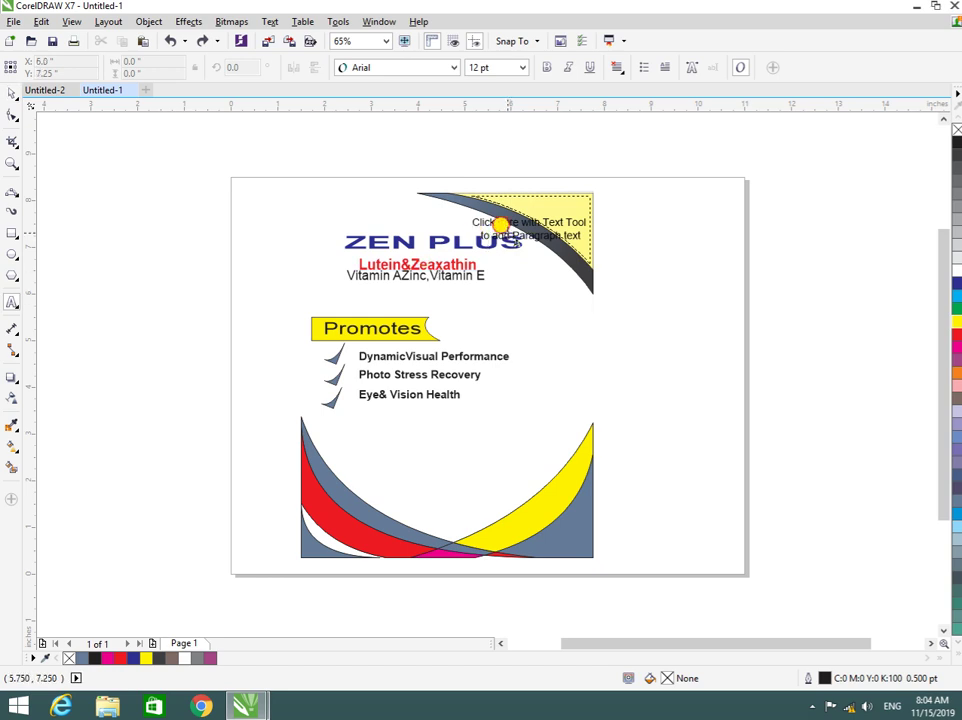
click(500, 222)
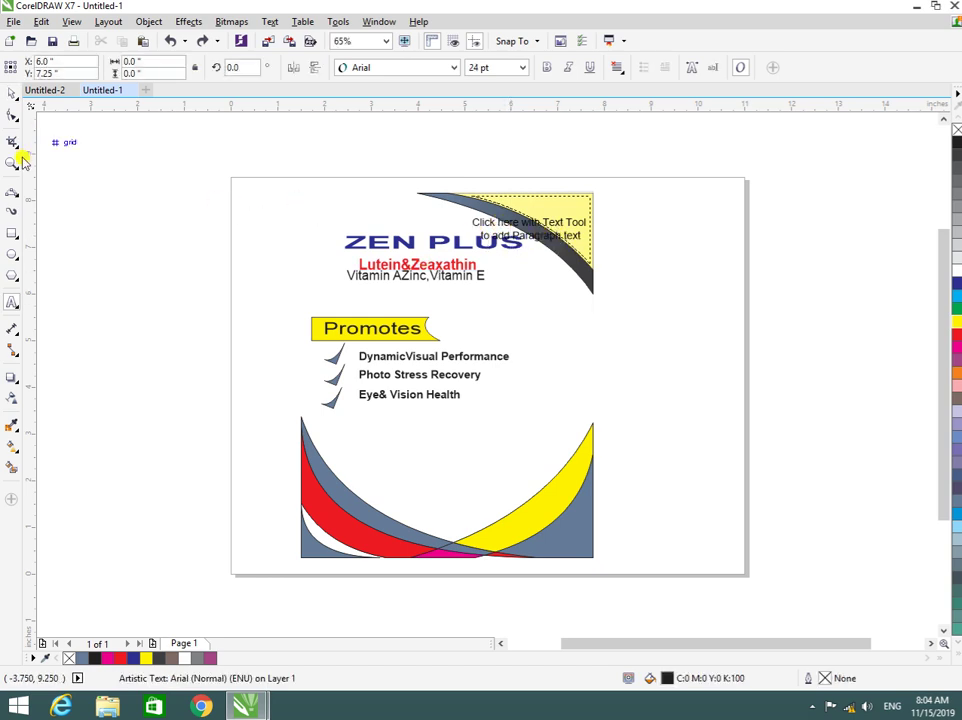